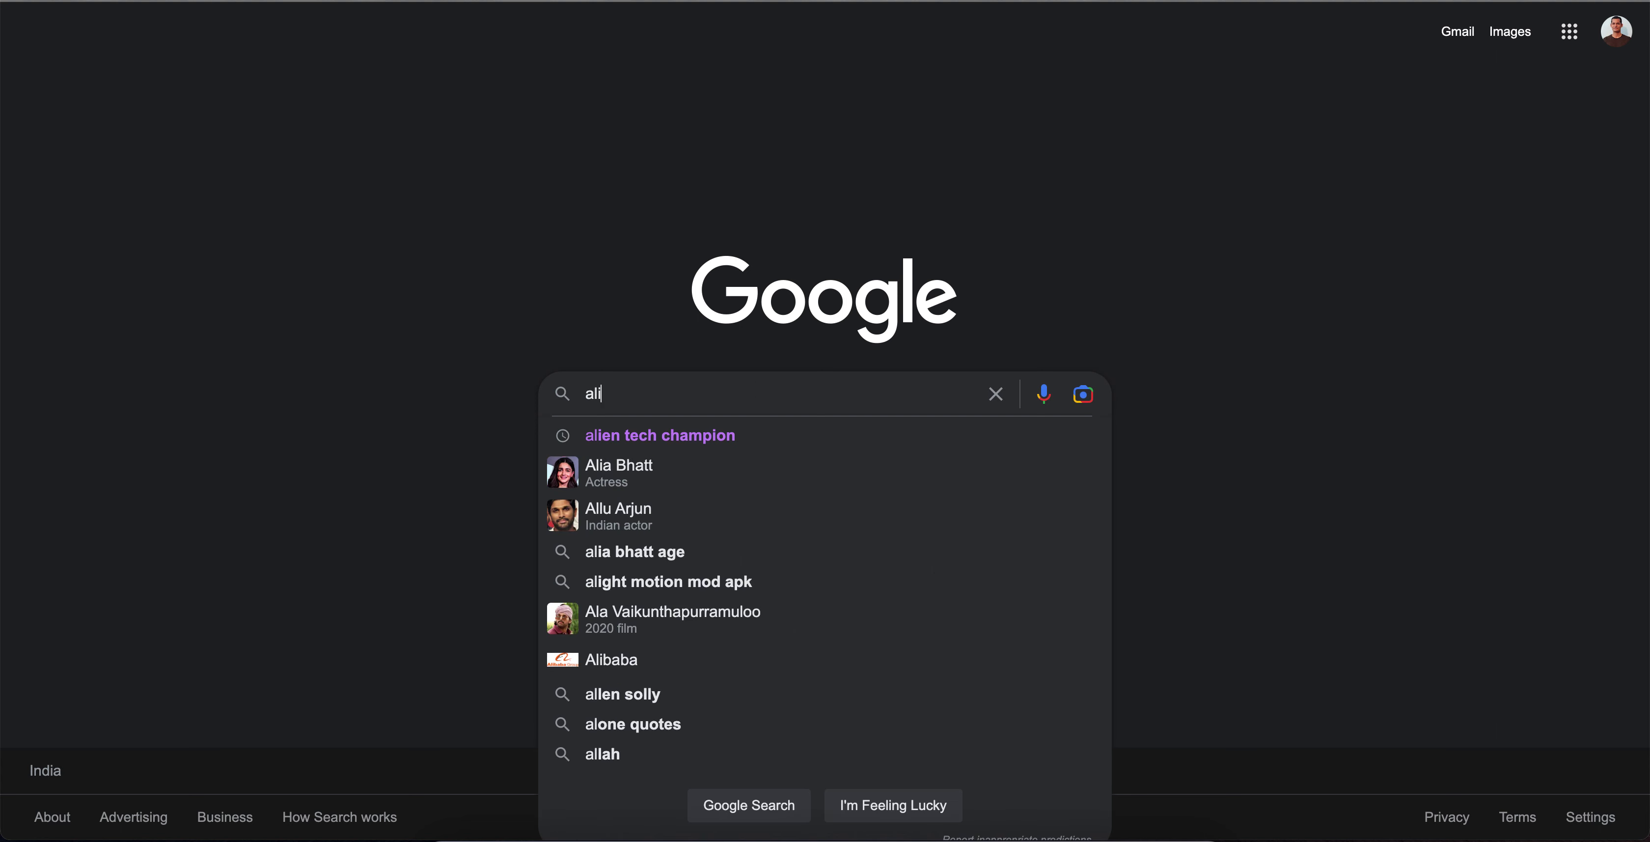
# - Search Google for "alien tech champion" and open the About page of the Alien Tech Champion YouTube channel
pyautogui.press('Down')
pyautogui.press('Return')
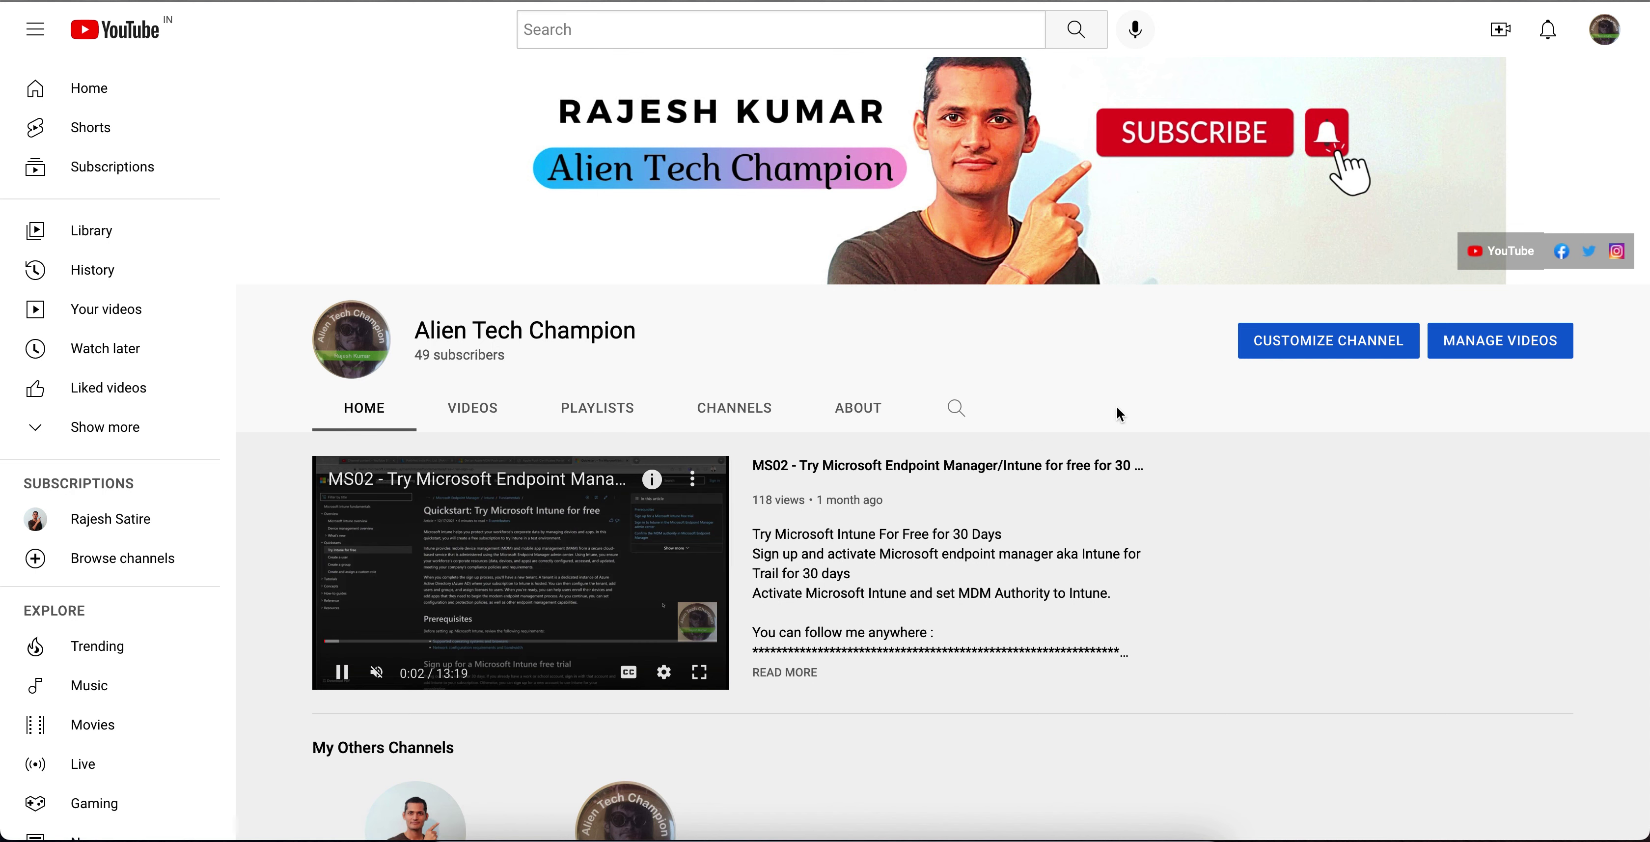
pyautogui.click(857, 411)
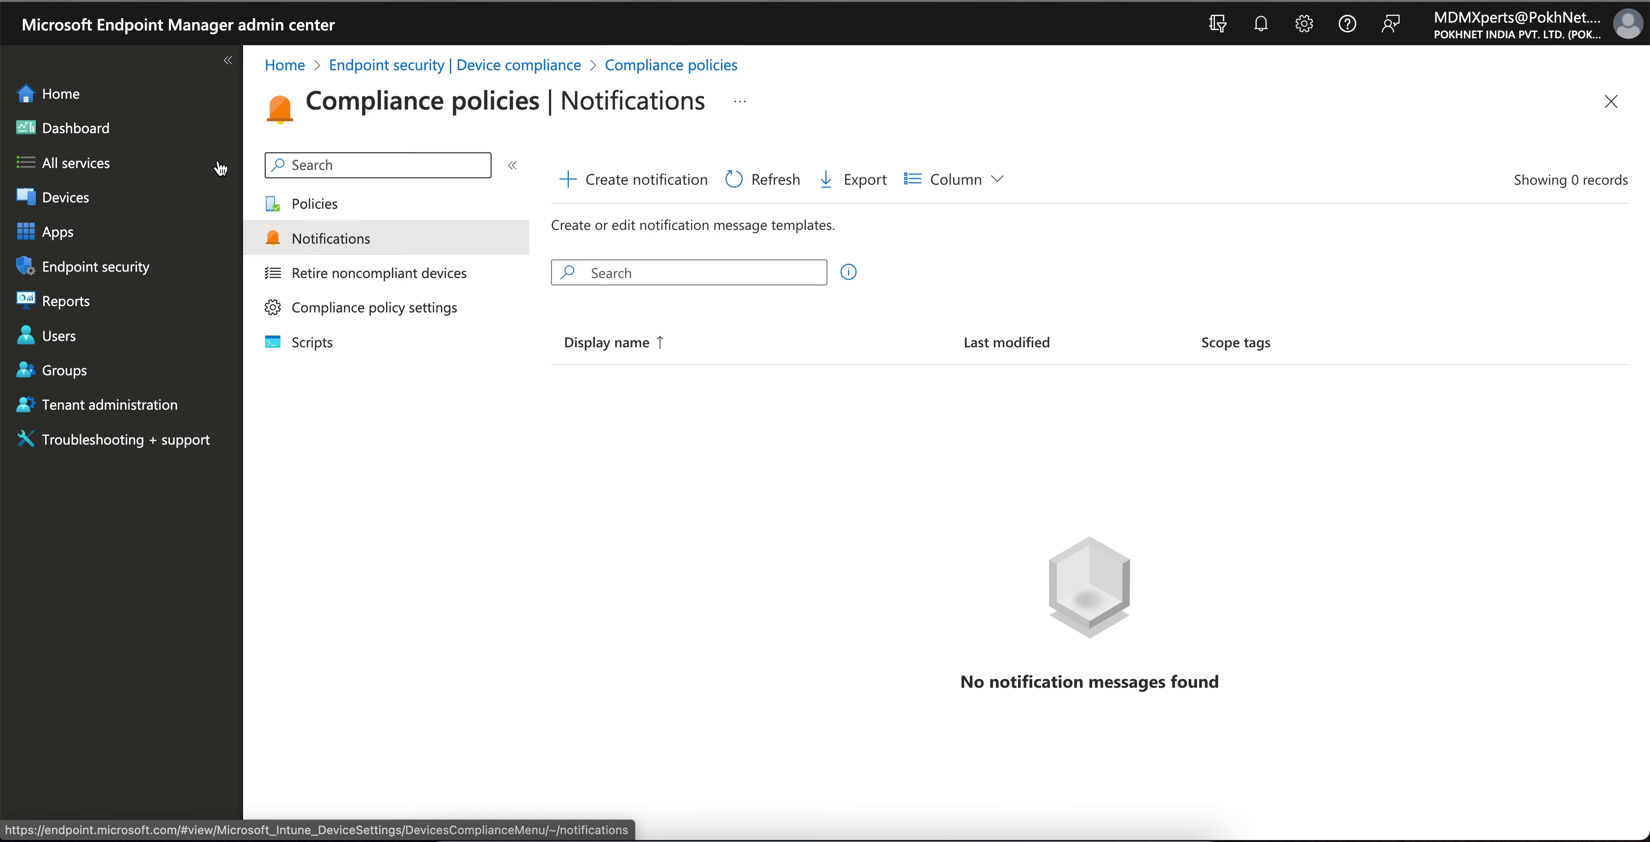
# - Switch to the Microsoft Endpoint Manager admin center and review the Windows enrollment options under device enrollment
pyautogui.click(129, 197)
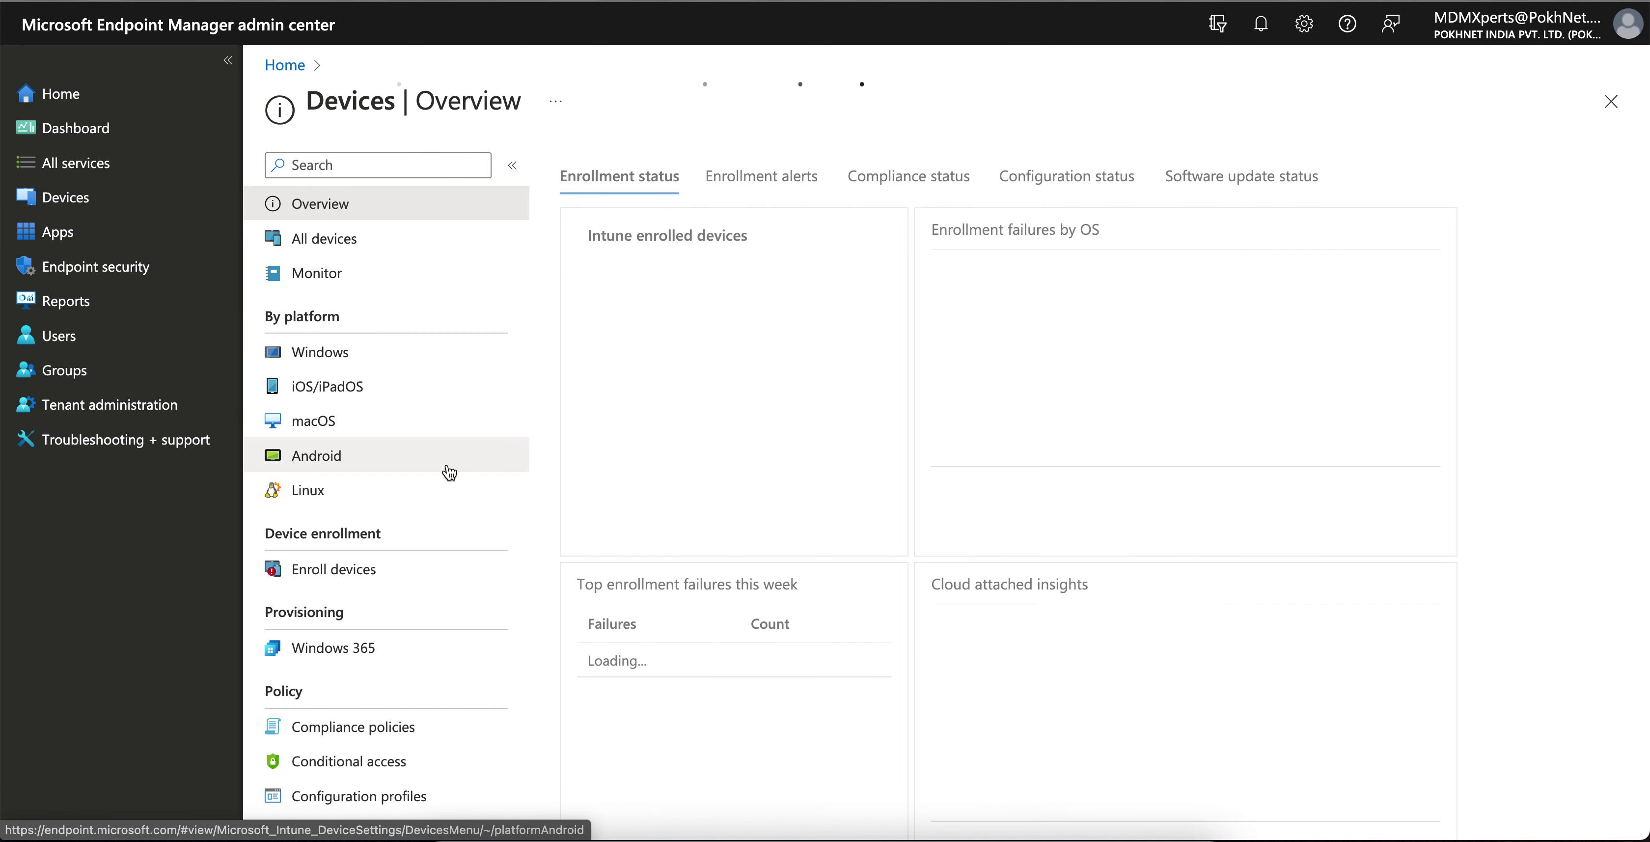
pyautogui.scroll(-5, 446, 471)
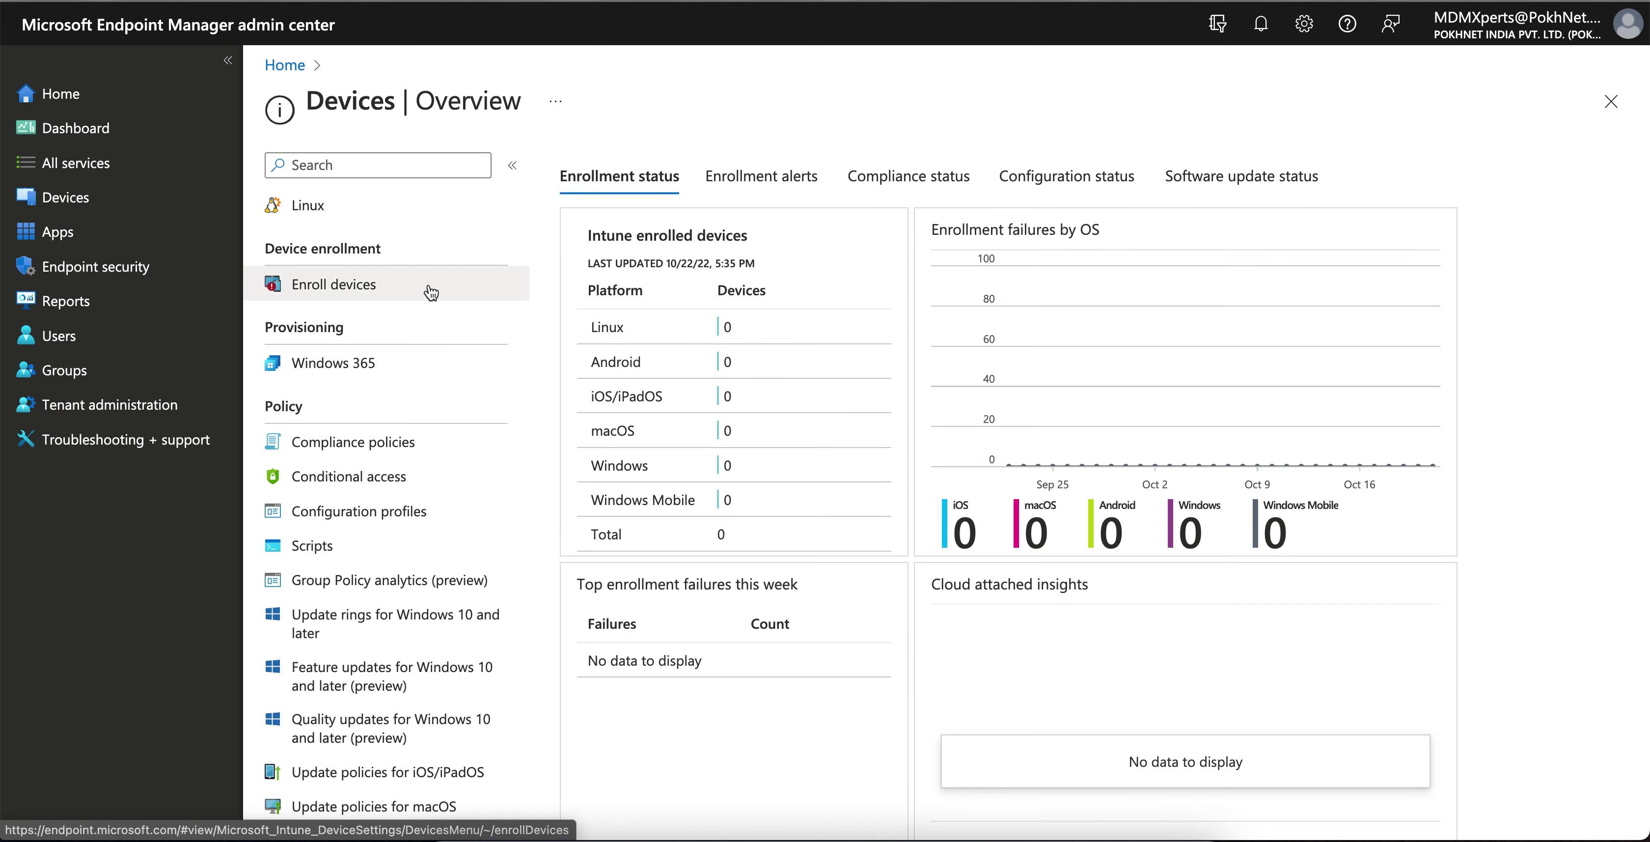
pyautogui.click(403, 283)
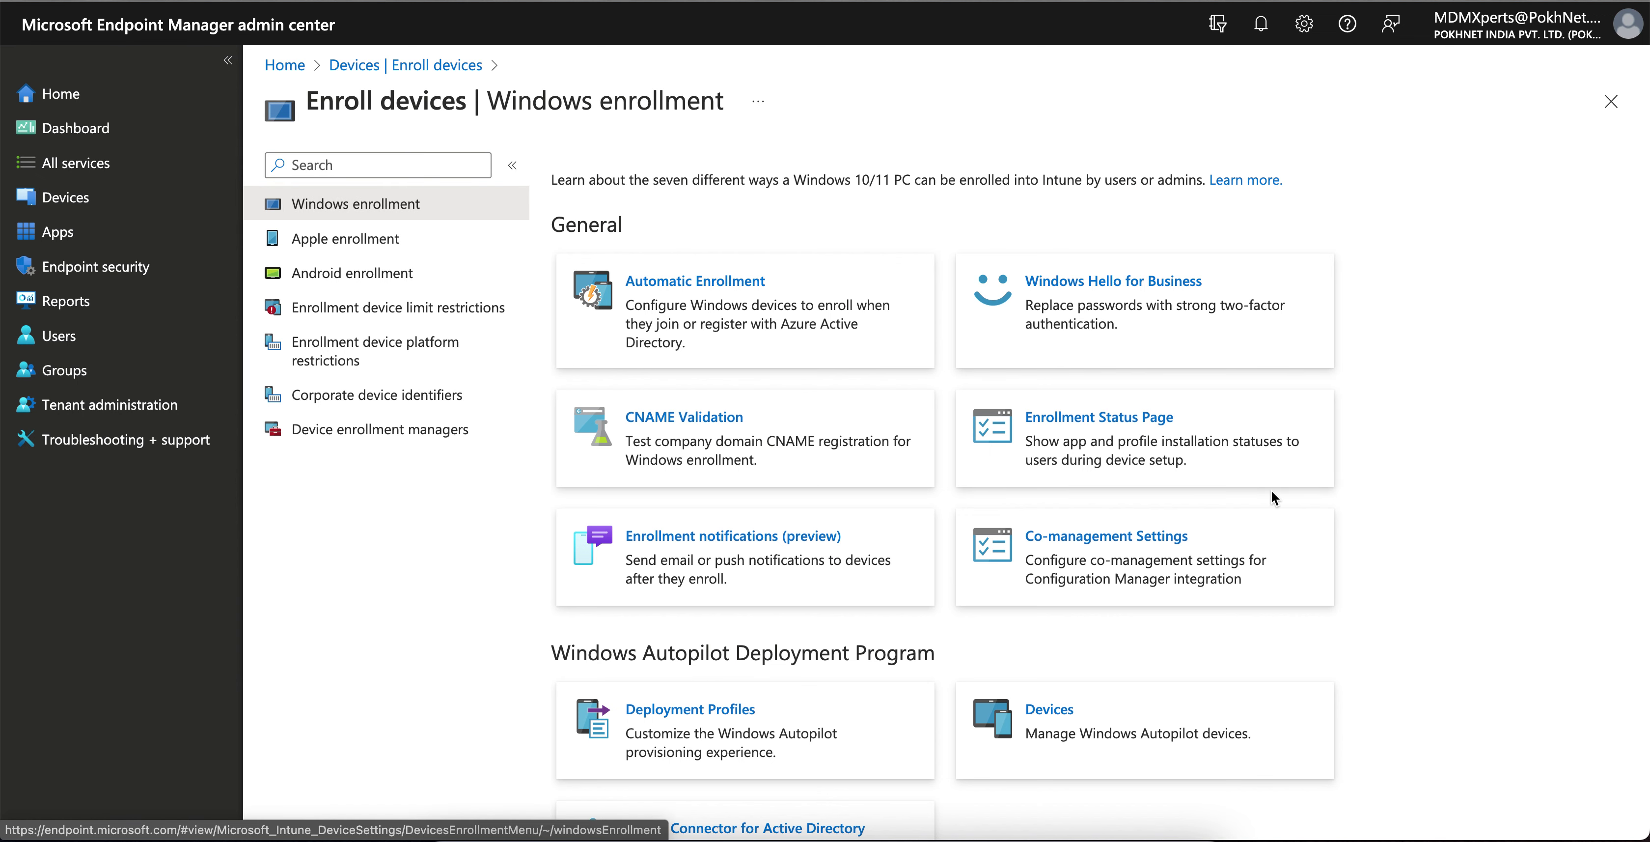
pyautogui.scroll(-2, 1391, 370)
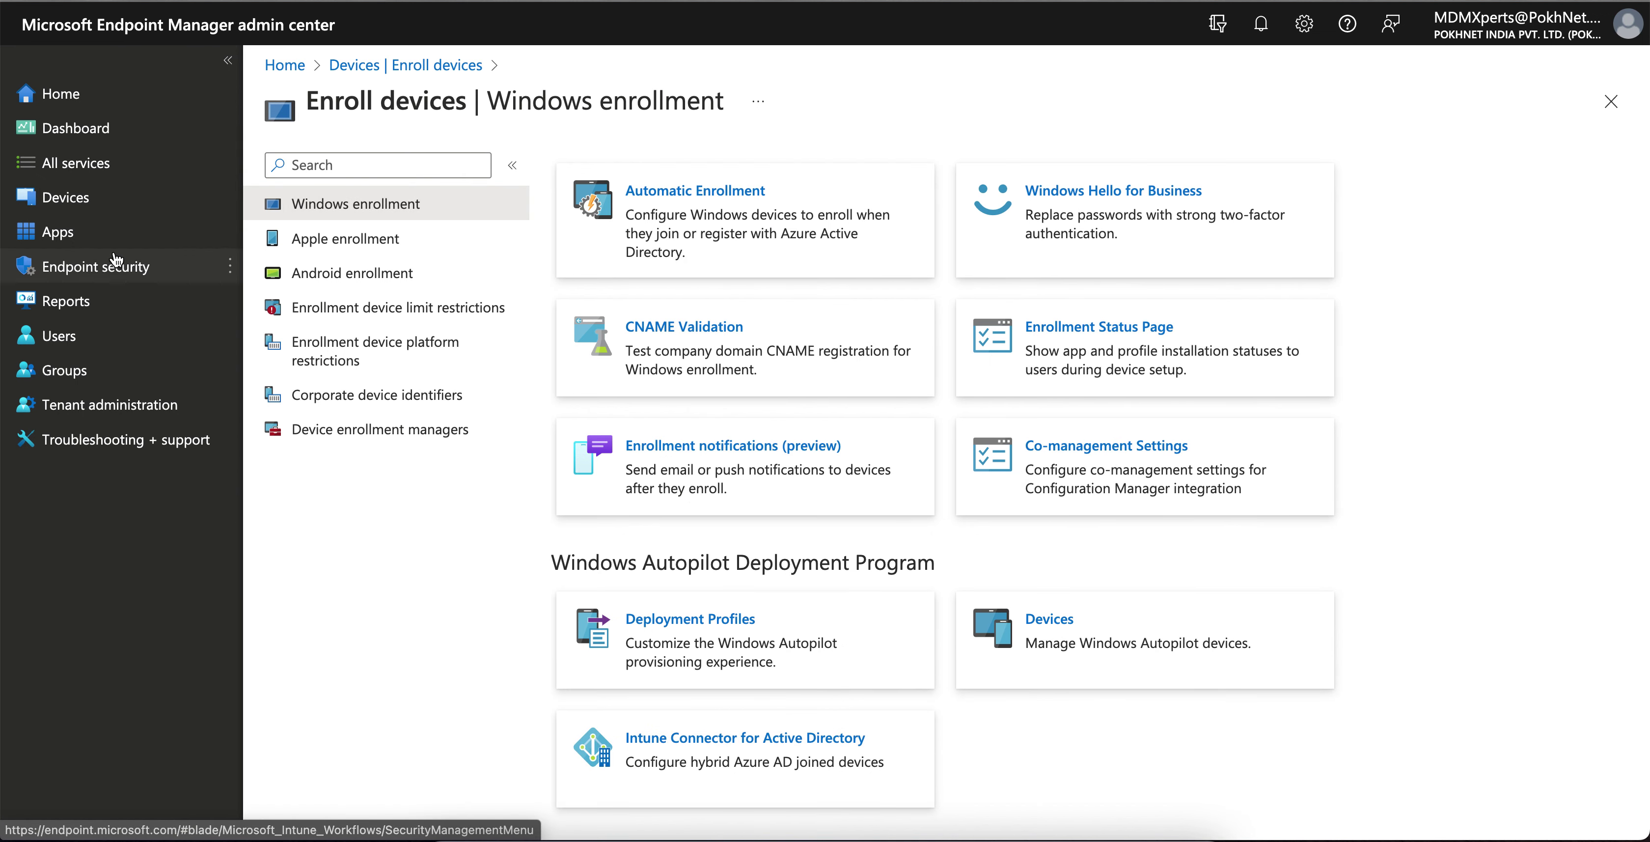
# - Look through the available sections of Endpoint security
pyautogui.click(97, 266)
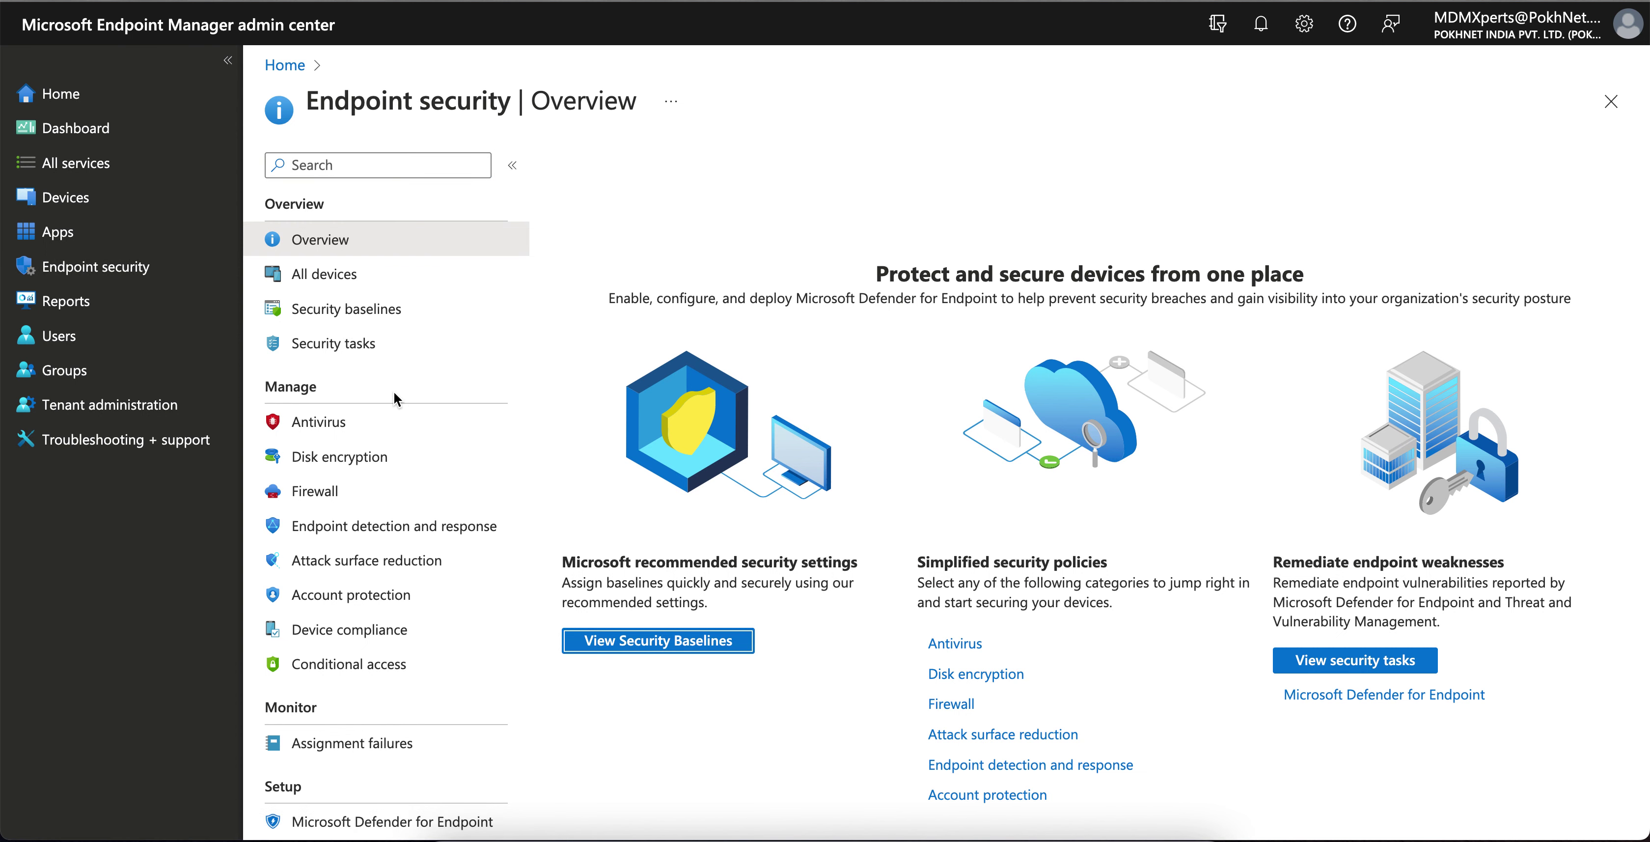
pyautogui.scroll(-2, 436, 369)
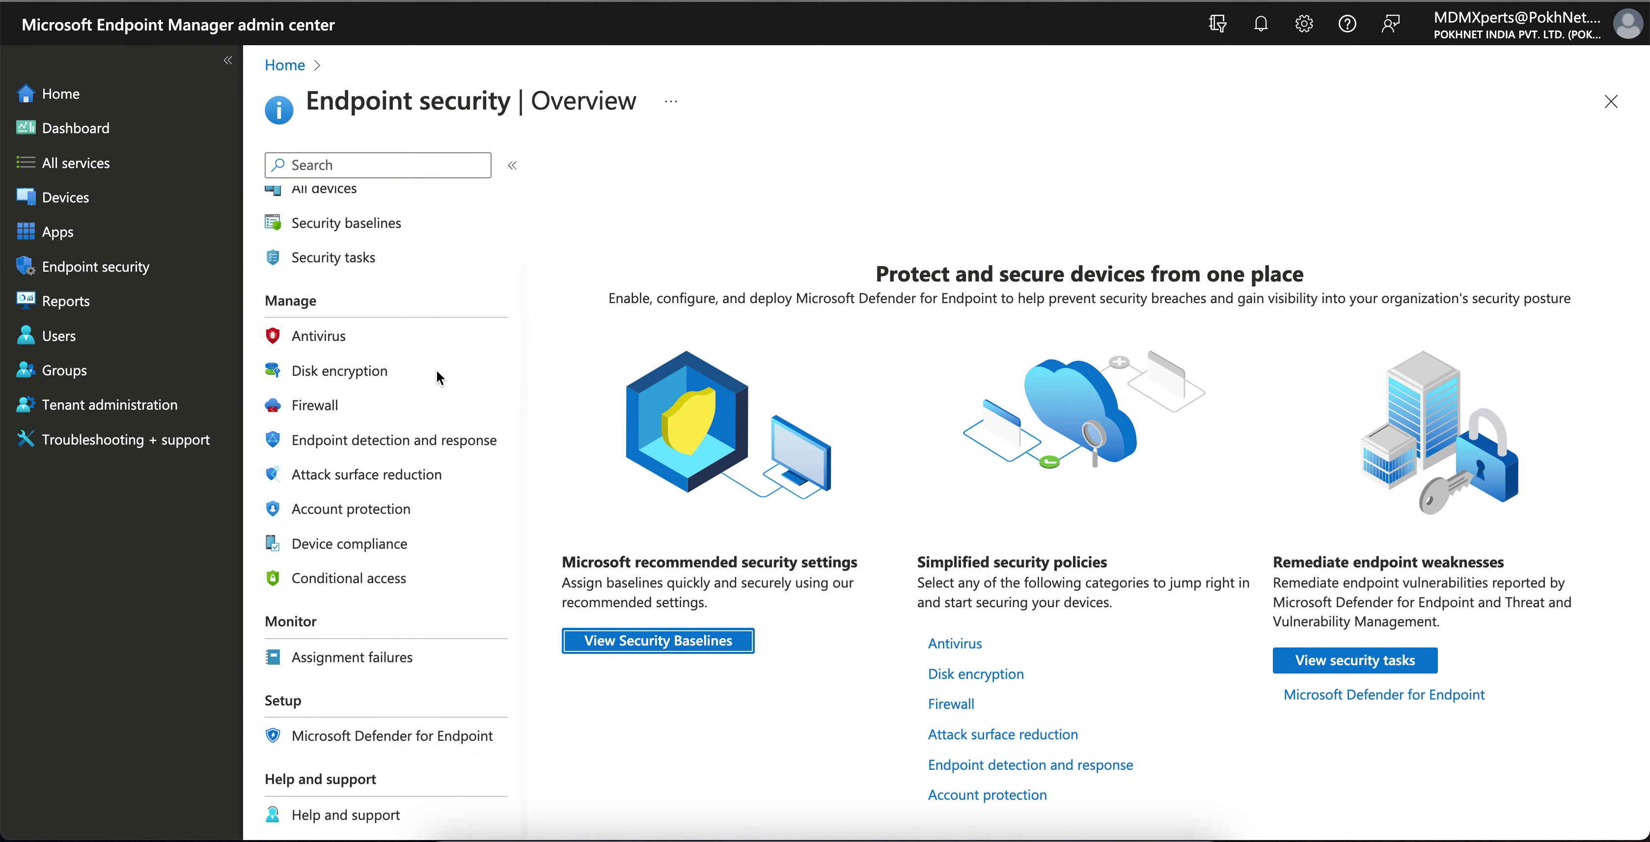
pyautogui.scroll(2, 431, 256)
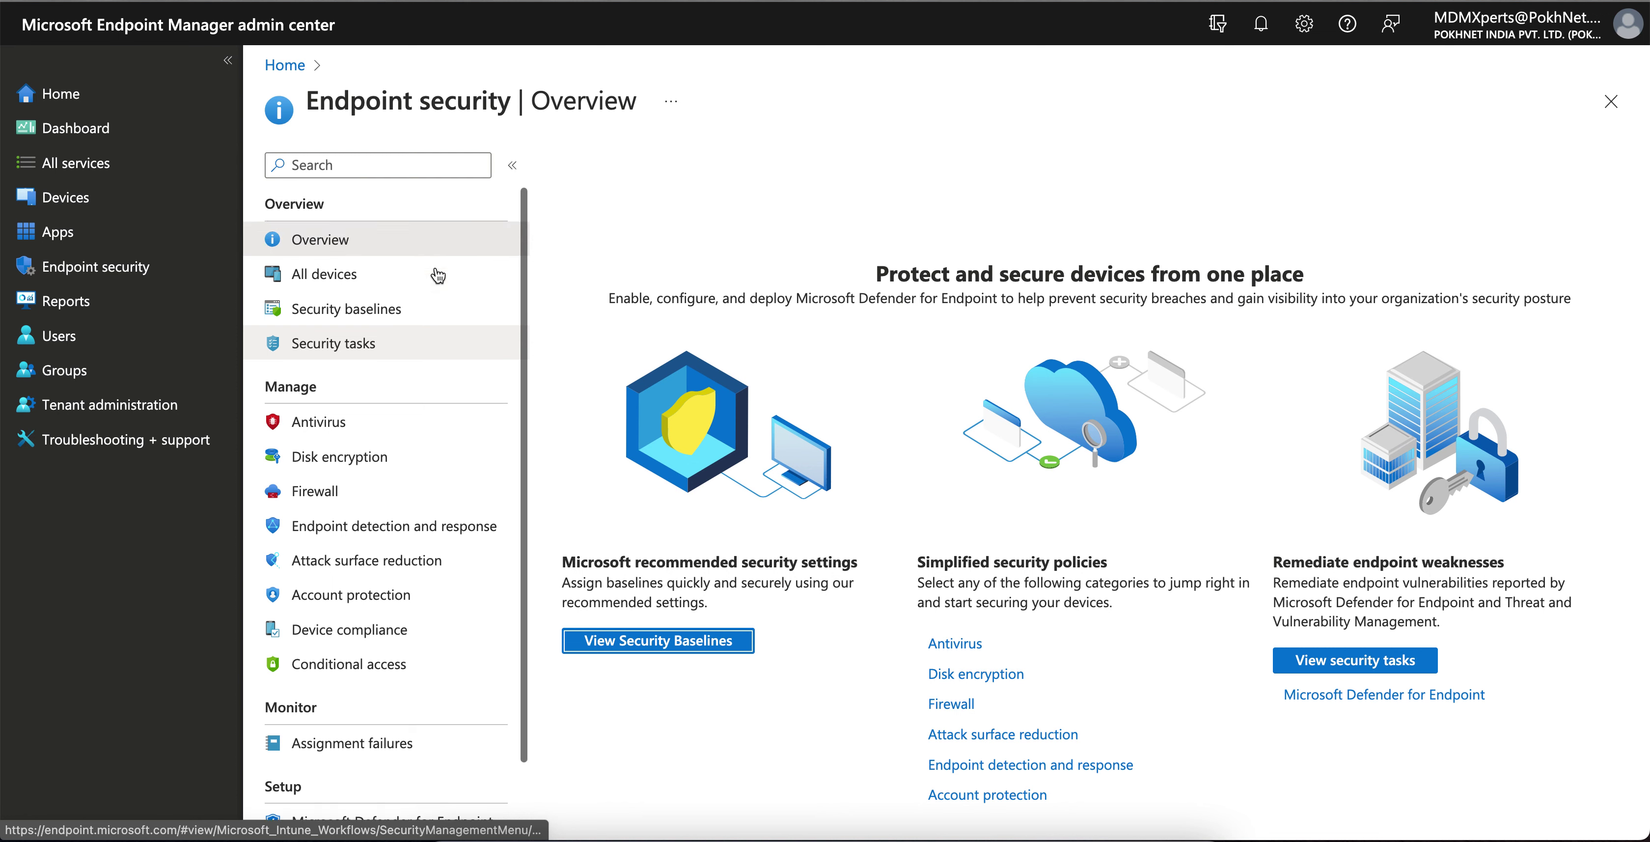
# - Look through the platform, enrollment, policy and other sections available under Devices
pyautogui.click(61, 198)
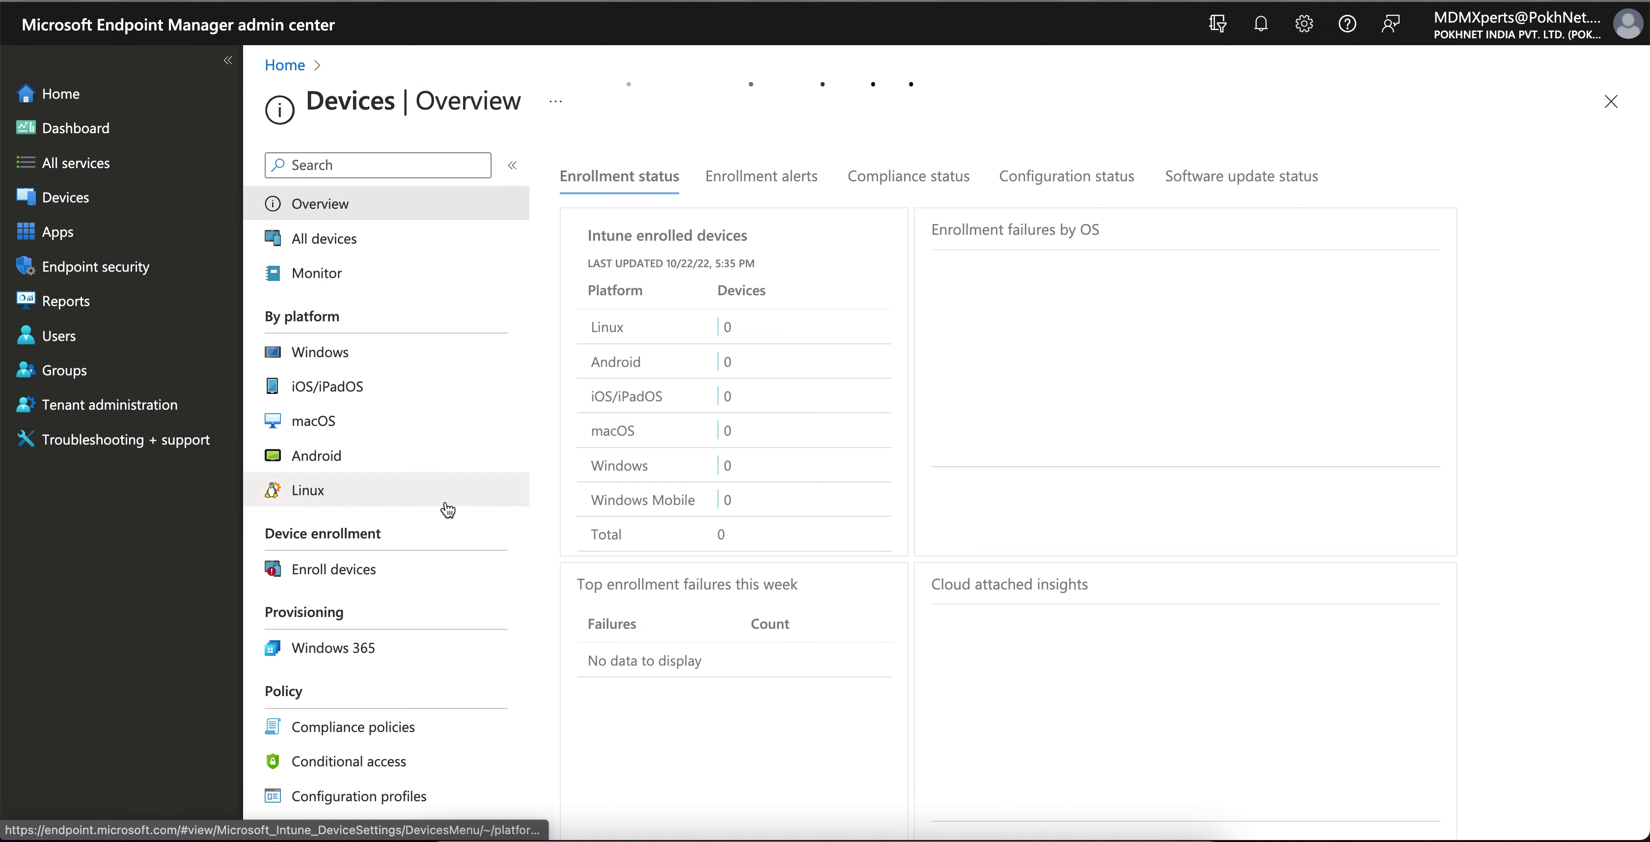
pyautogui.scroll(-5, 448, 509)
pyautogui.scroll(-6, 448, 509)
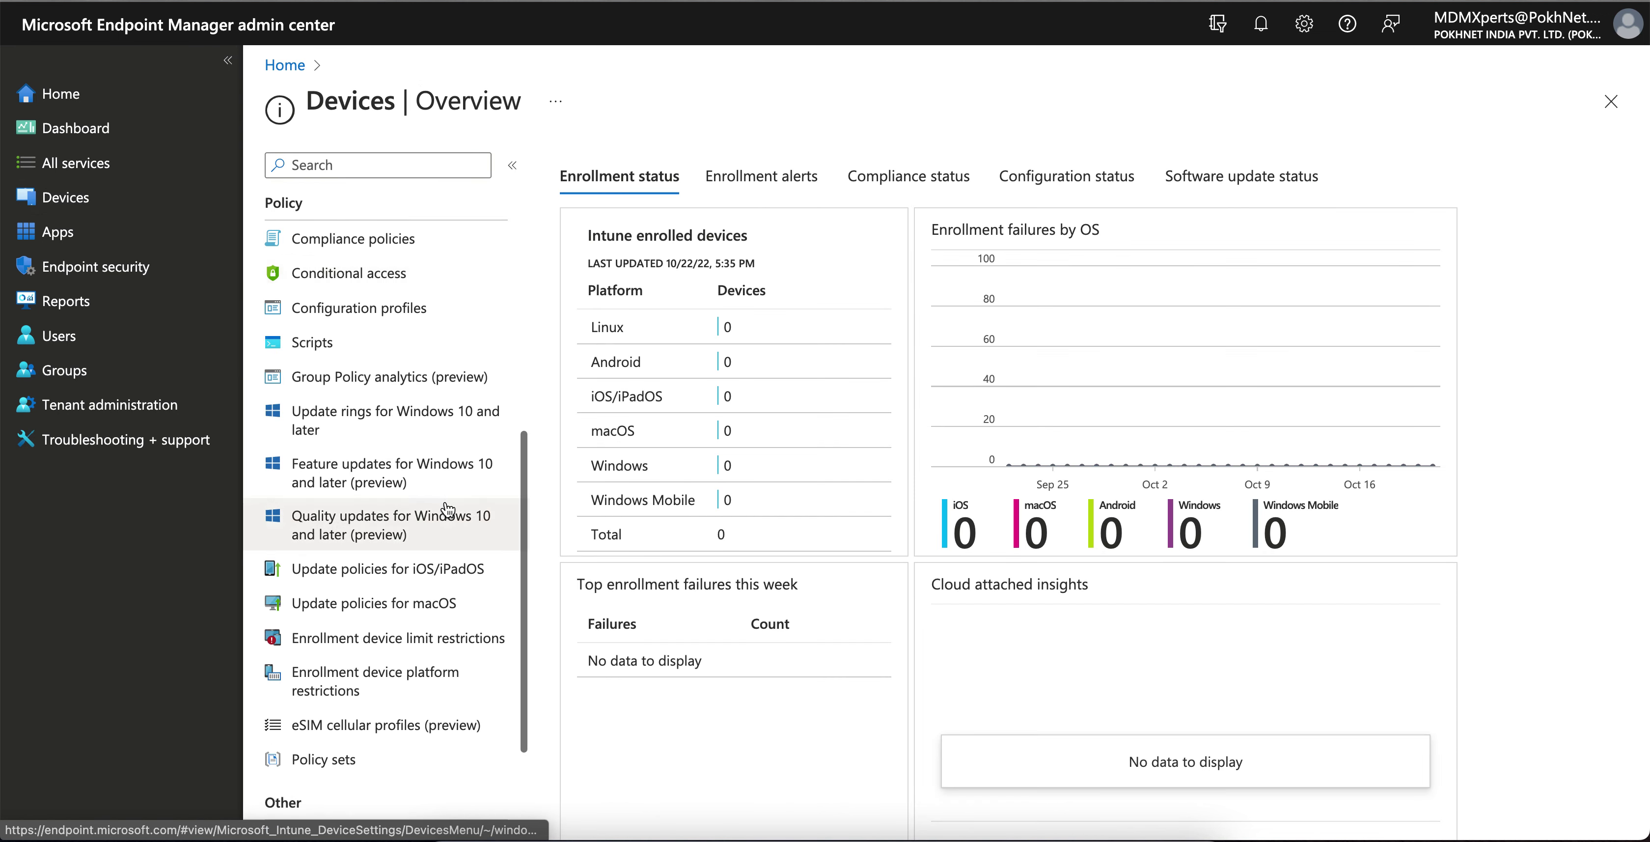
pyautogui.scroll(-4, 448, 509)
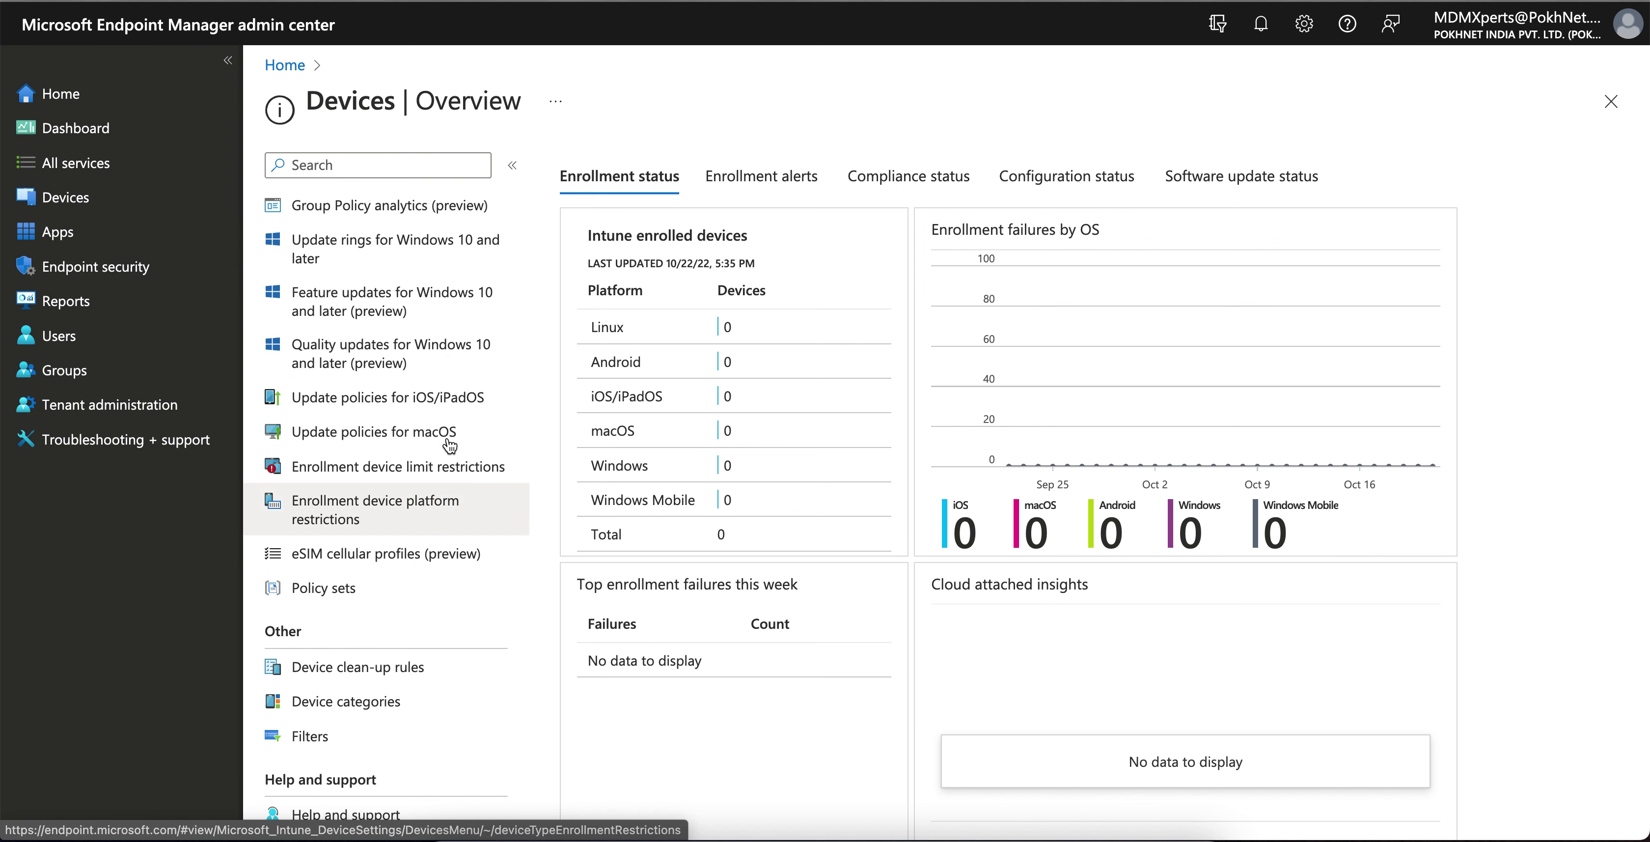
pyautogui.scroll(15, 449, 436)
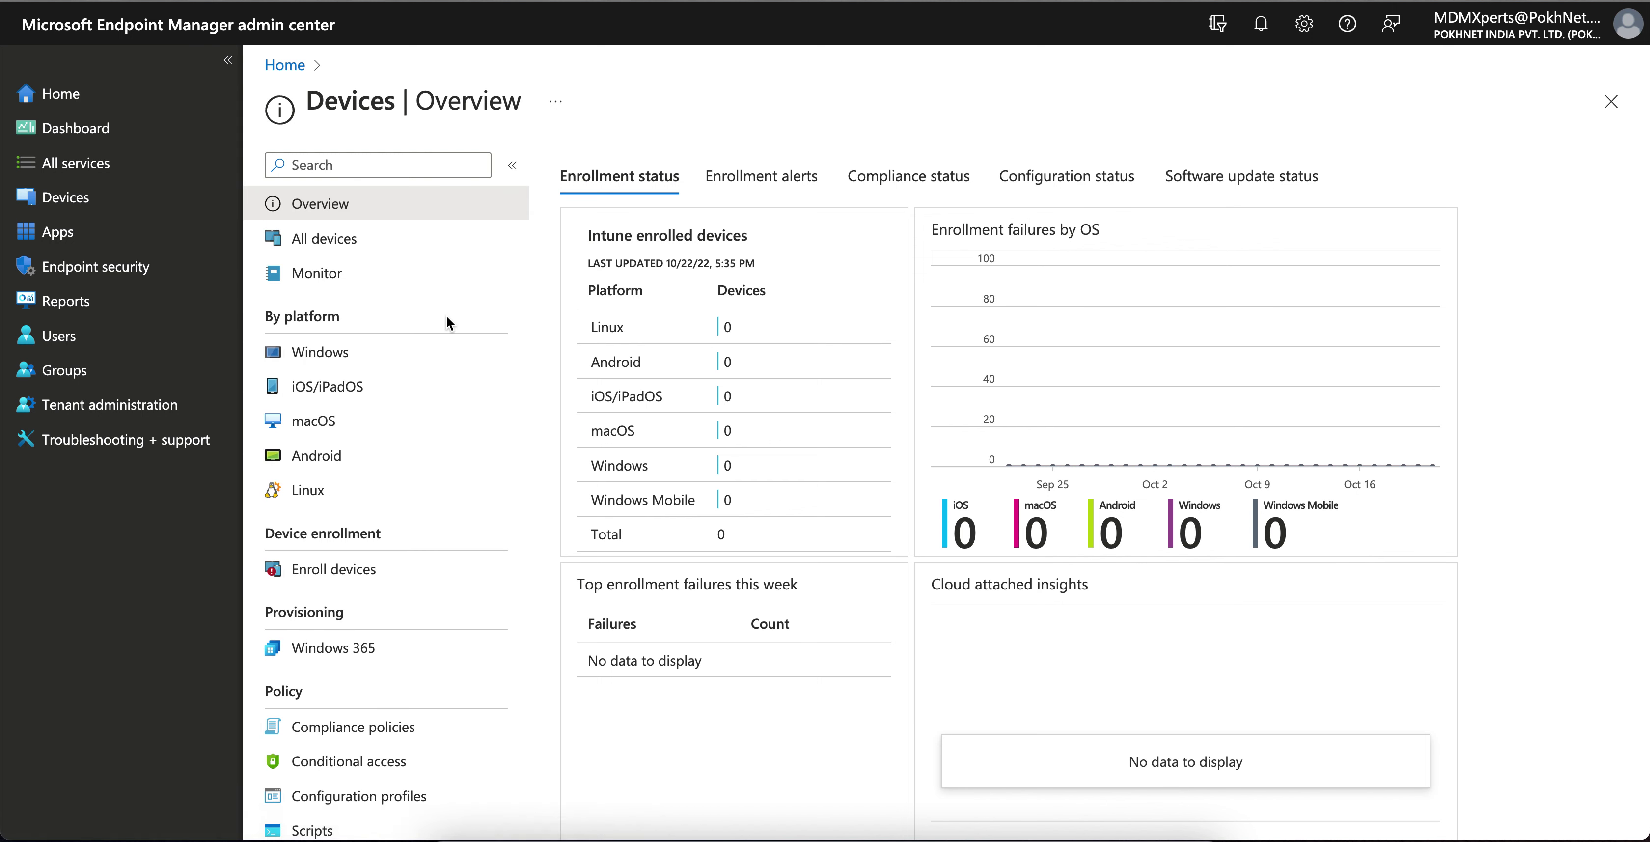
pyautogui.scroll(-3, 444, 484)
pyautogui.scroll(-1, 444, 484)
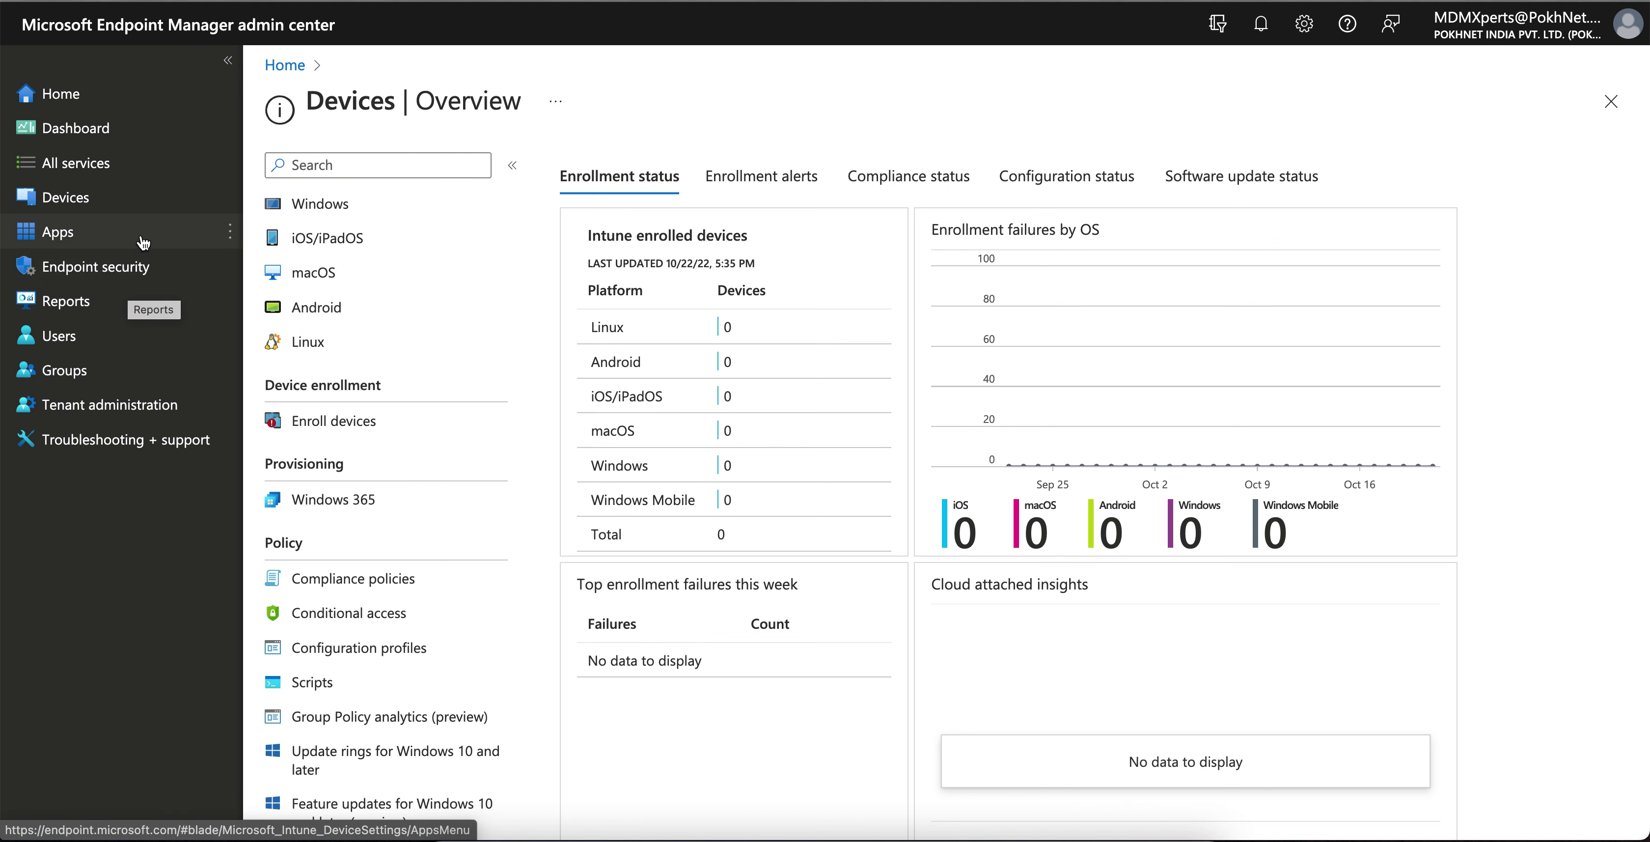
# - View the Custom notifications page in Tenant administration
pyautogui.click(127, 404)
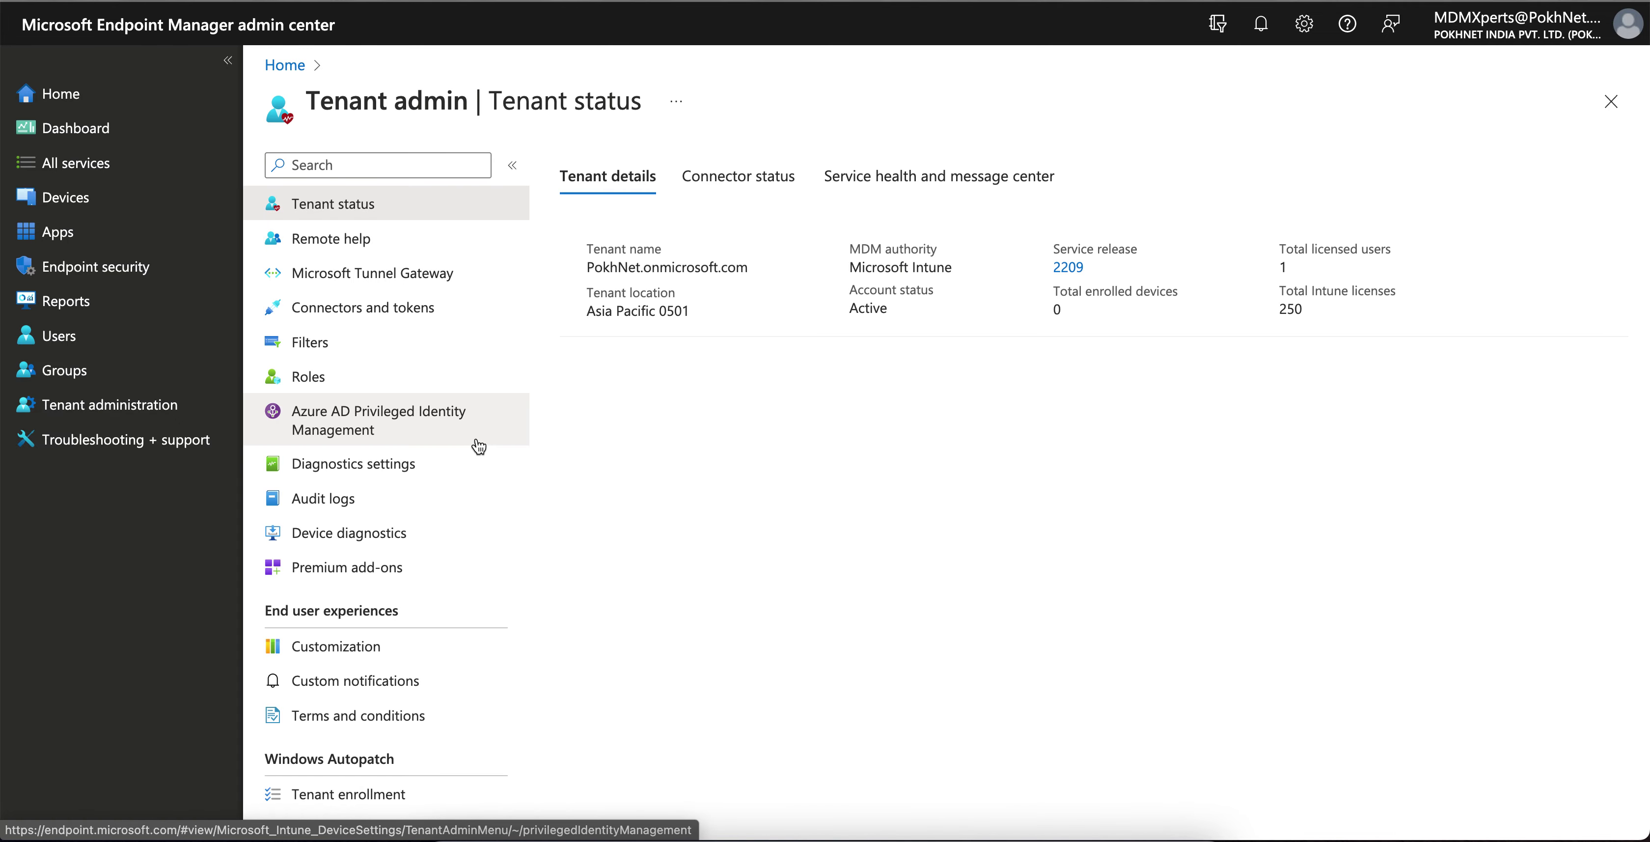
pyautogui.scroll(-2, 478, 447)
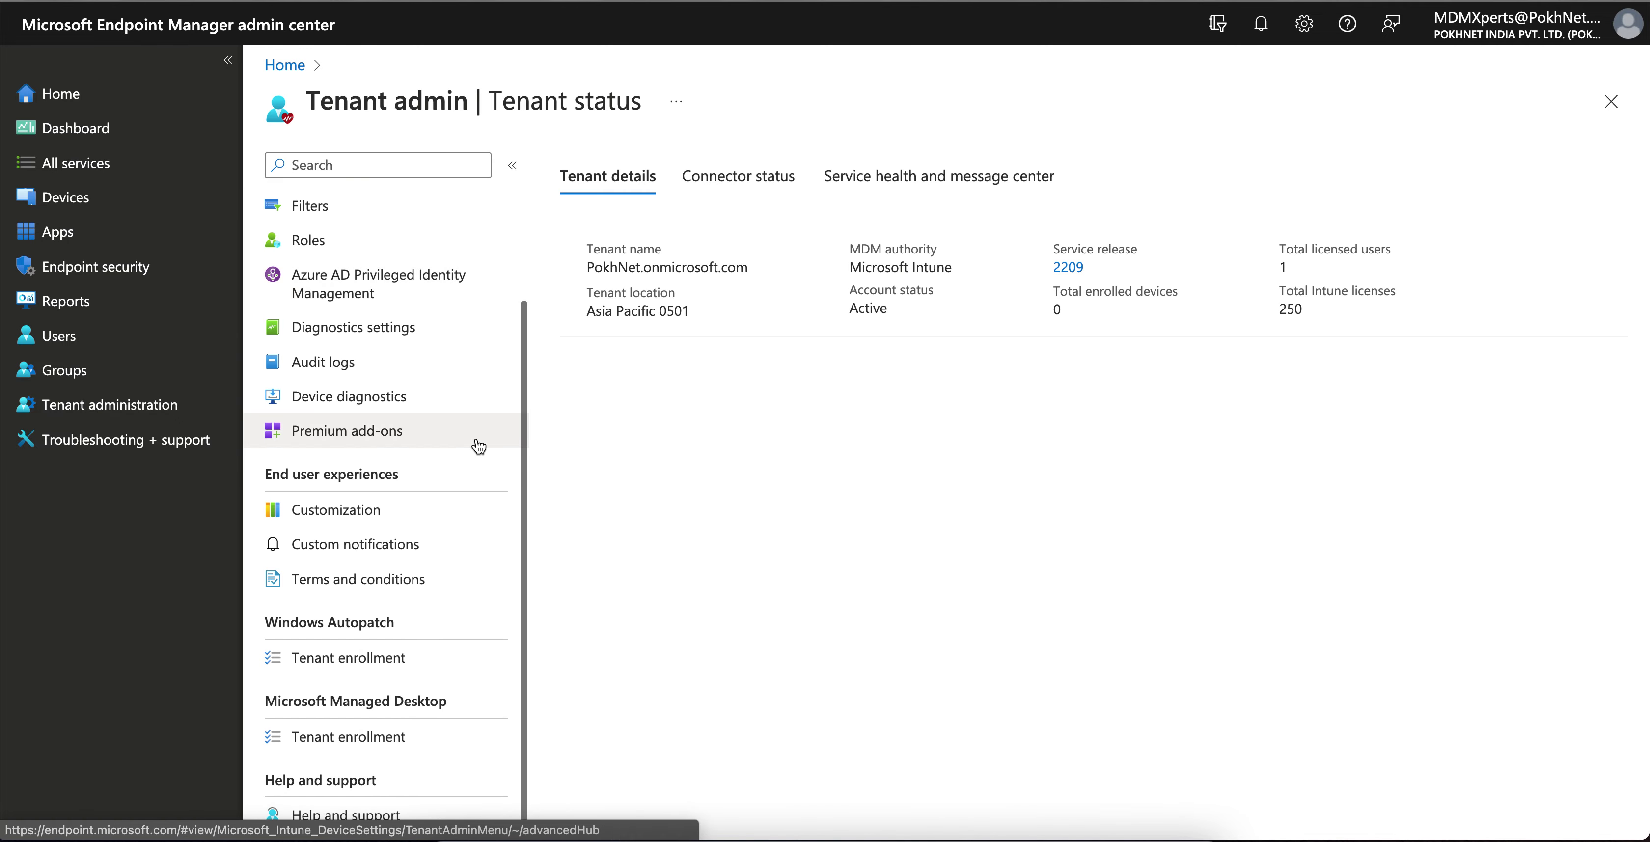
pyautogui.click(449, 543)
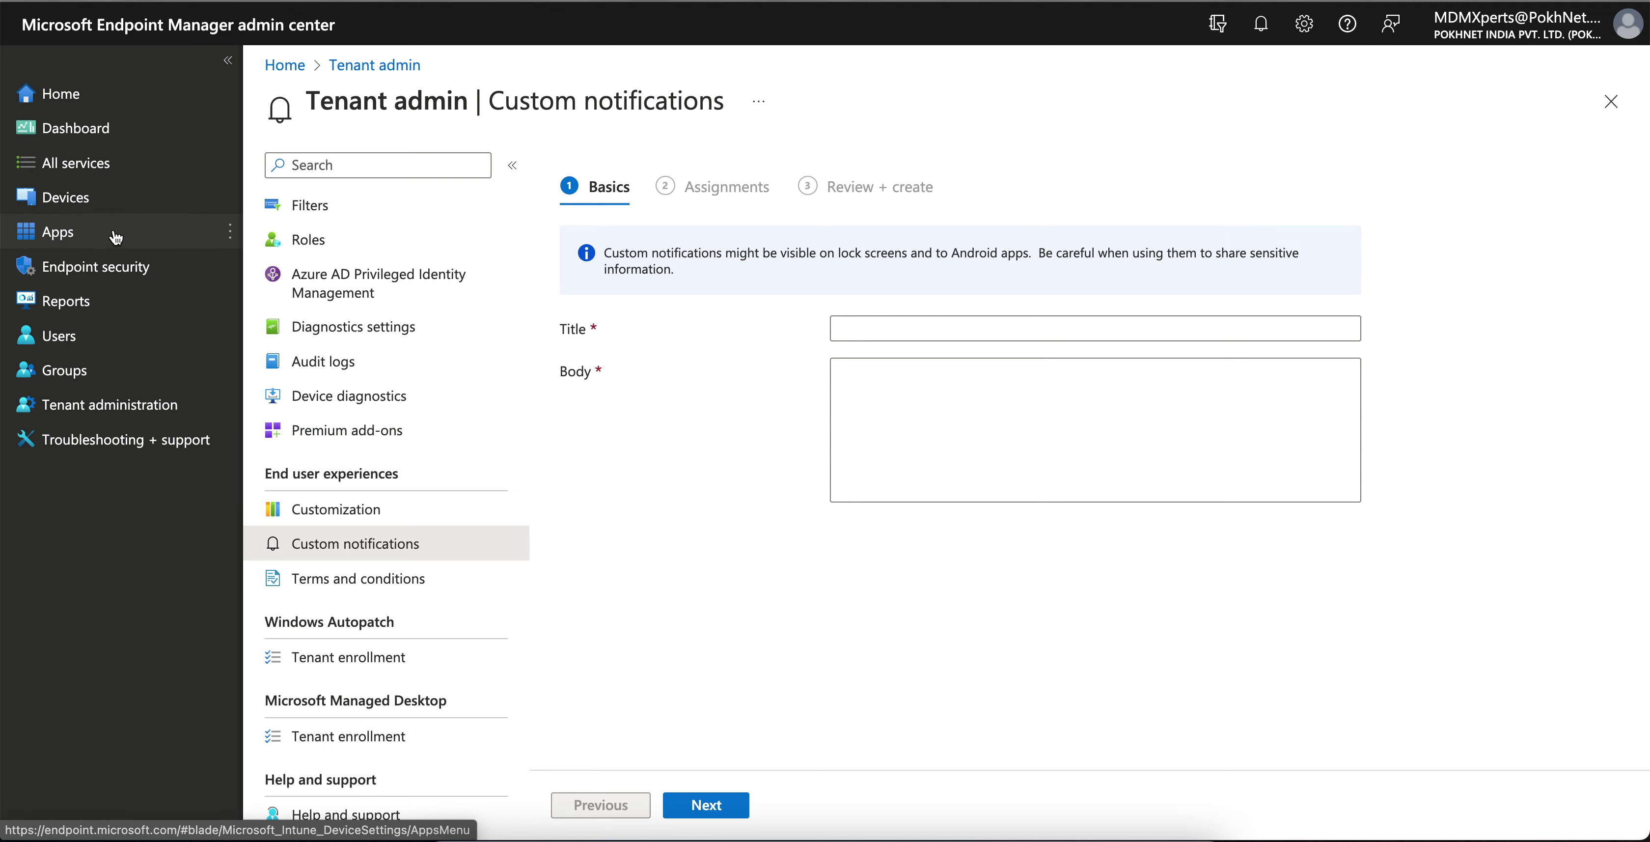
# - View the compliance policy Notifications page by way of Device compliance in Endpoint security
pyautogui.click(110, 267)
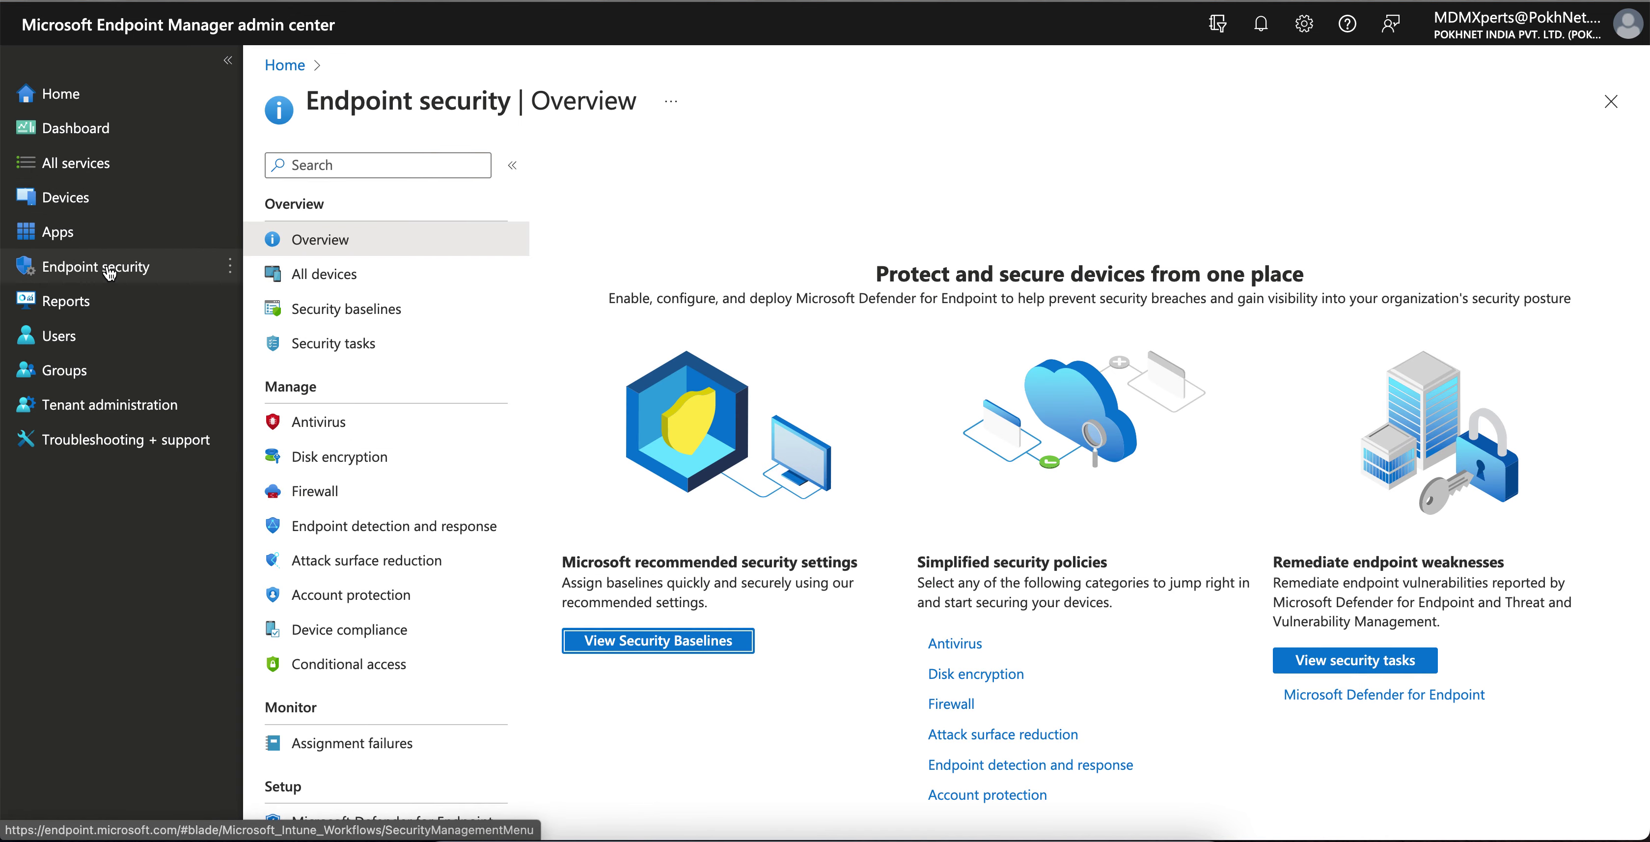
pyautogui.scroll(-1, 430, 388)
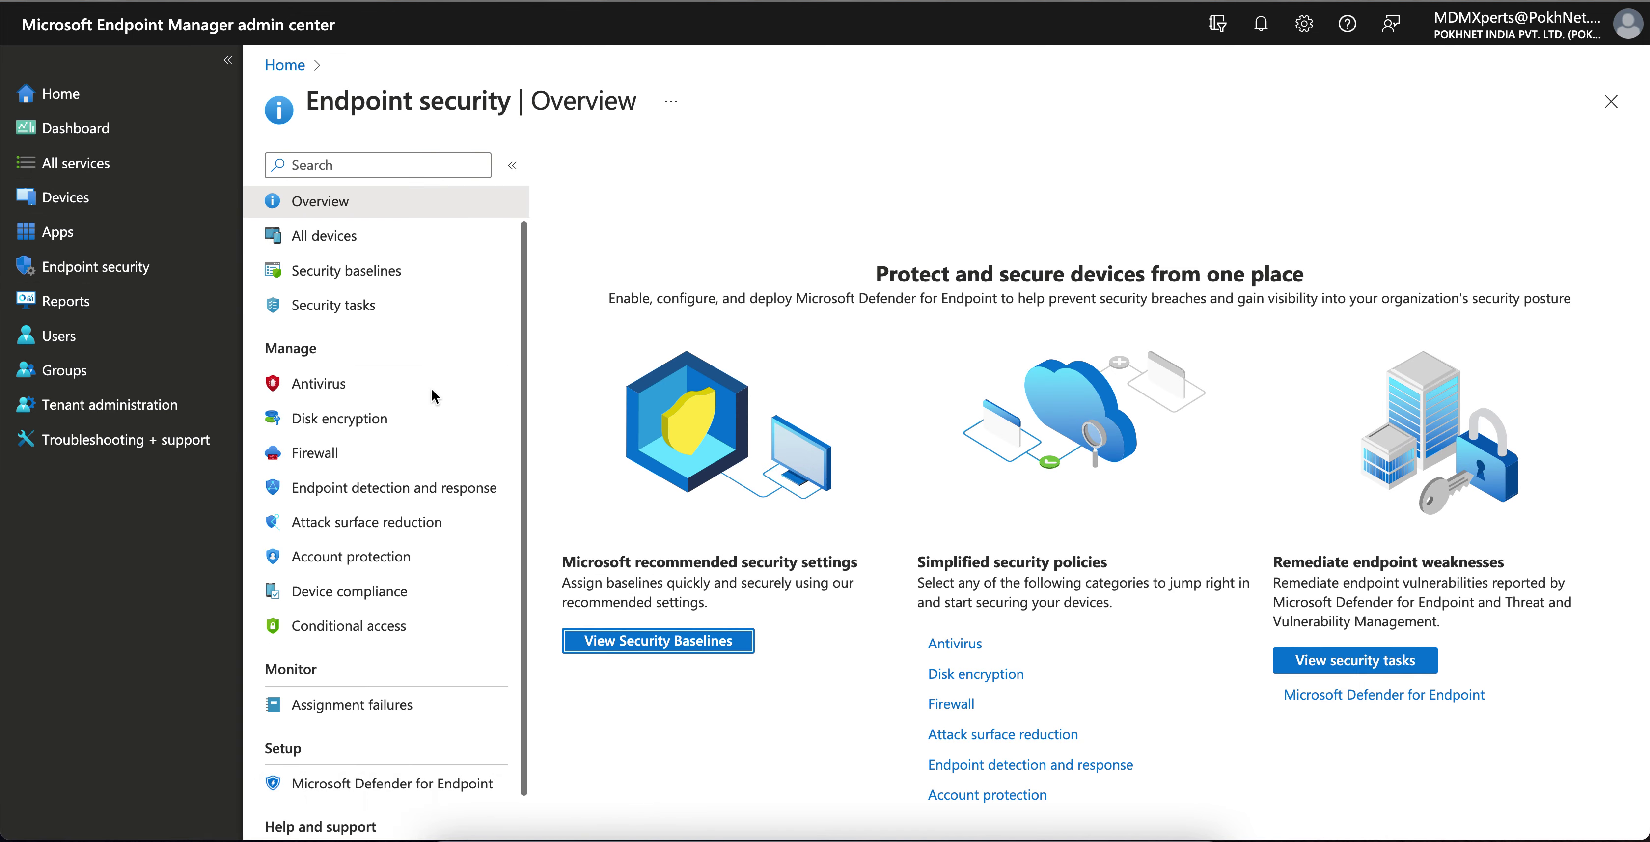
pyautogui.scroll(-1, 430, 388)
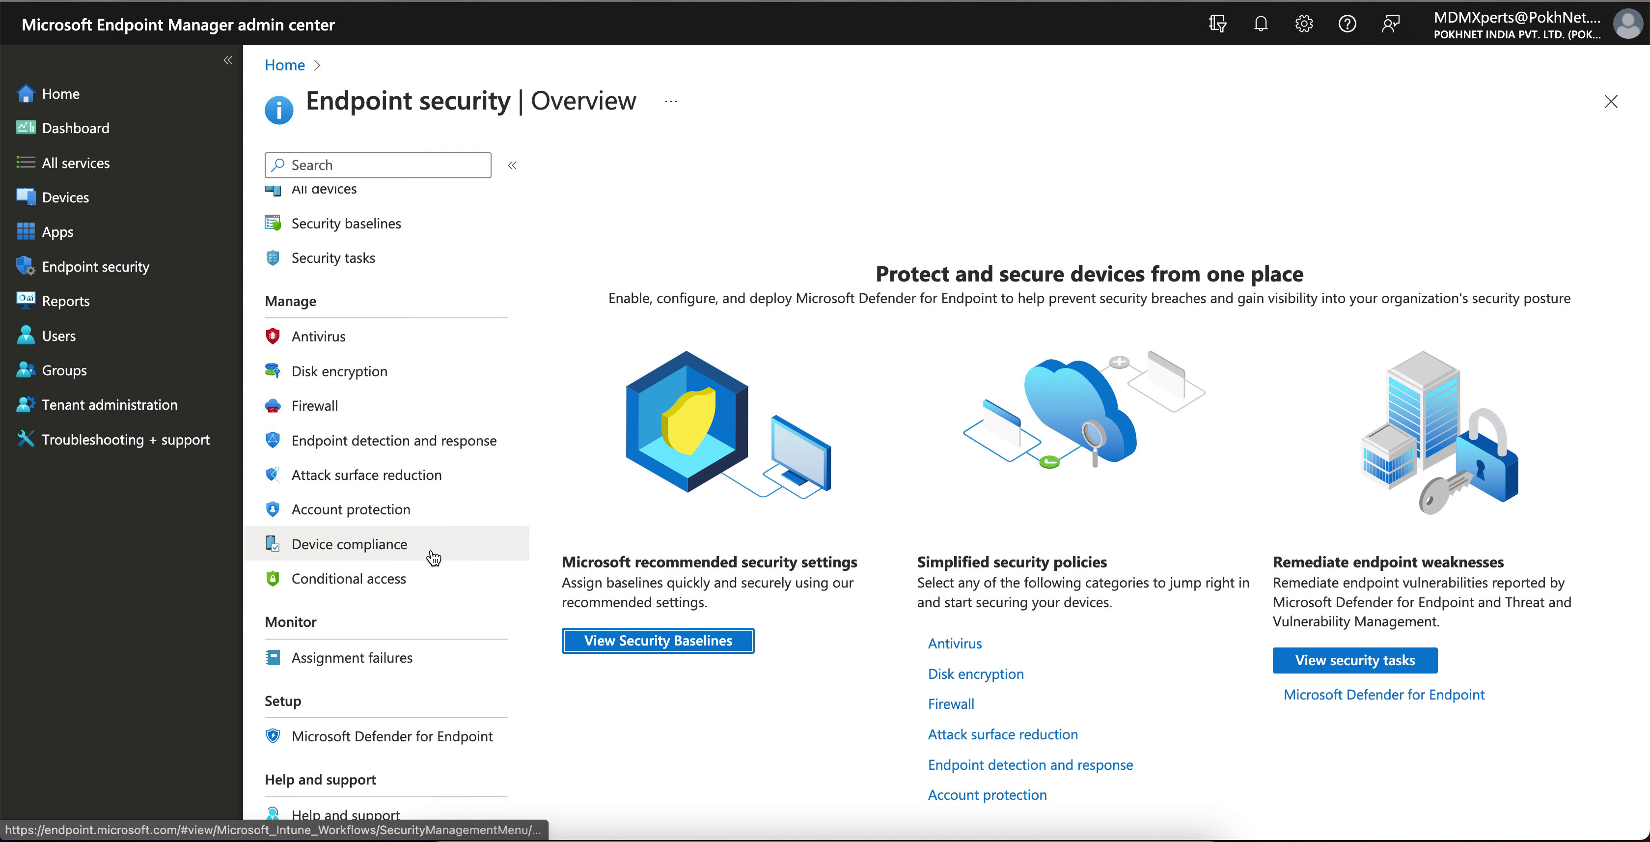
pyautogui.click(225, 268)
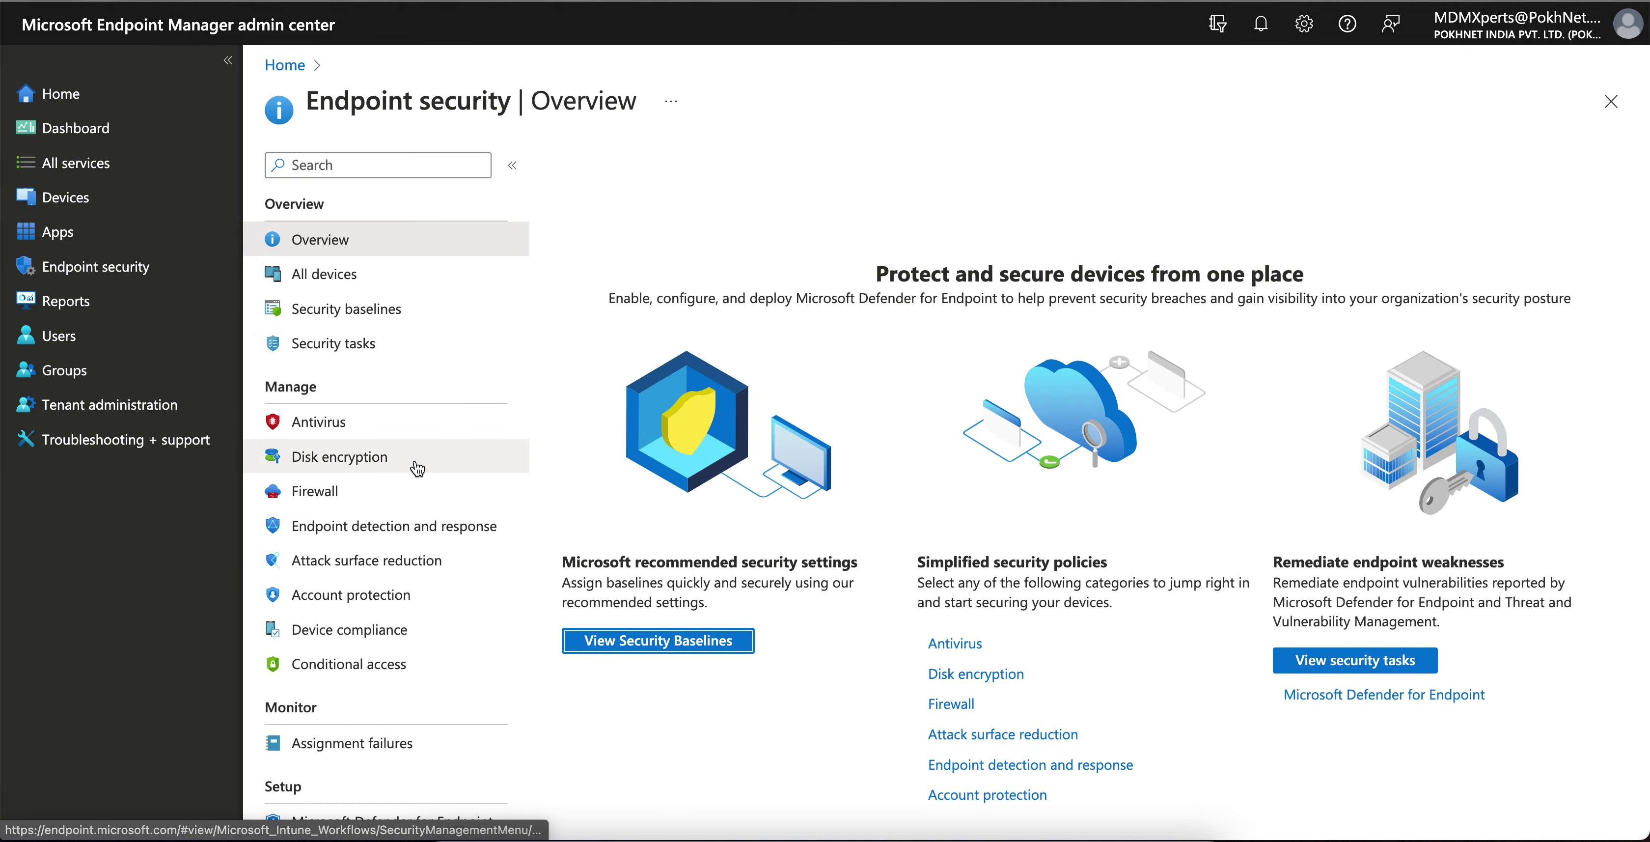
pyautogui.click(388, 629)
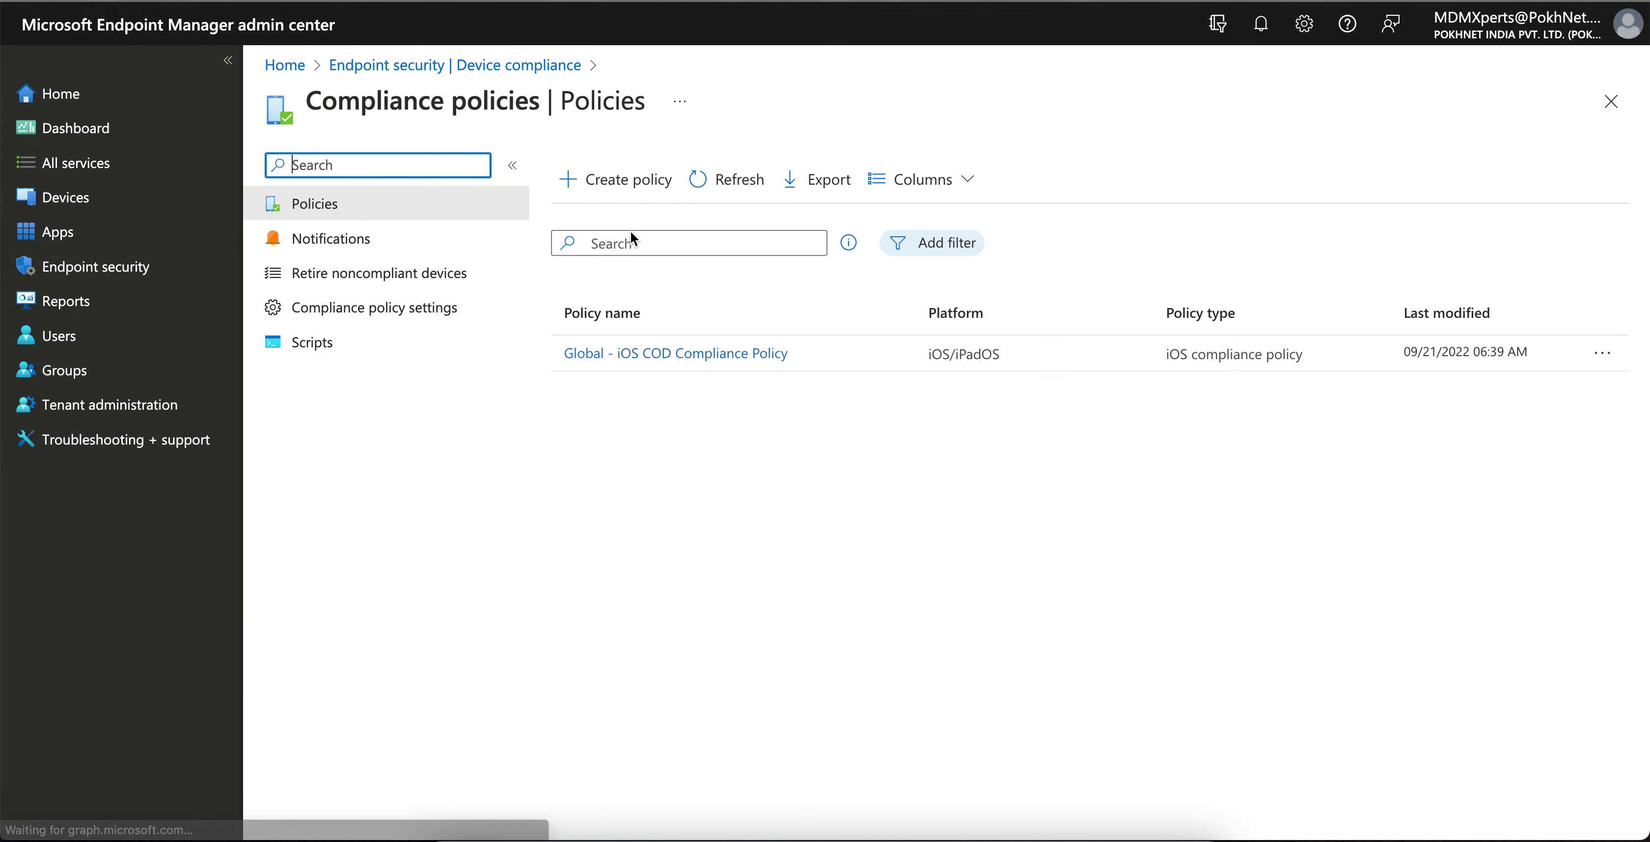
pyautogui.click(423, 239)
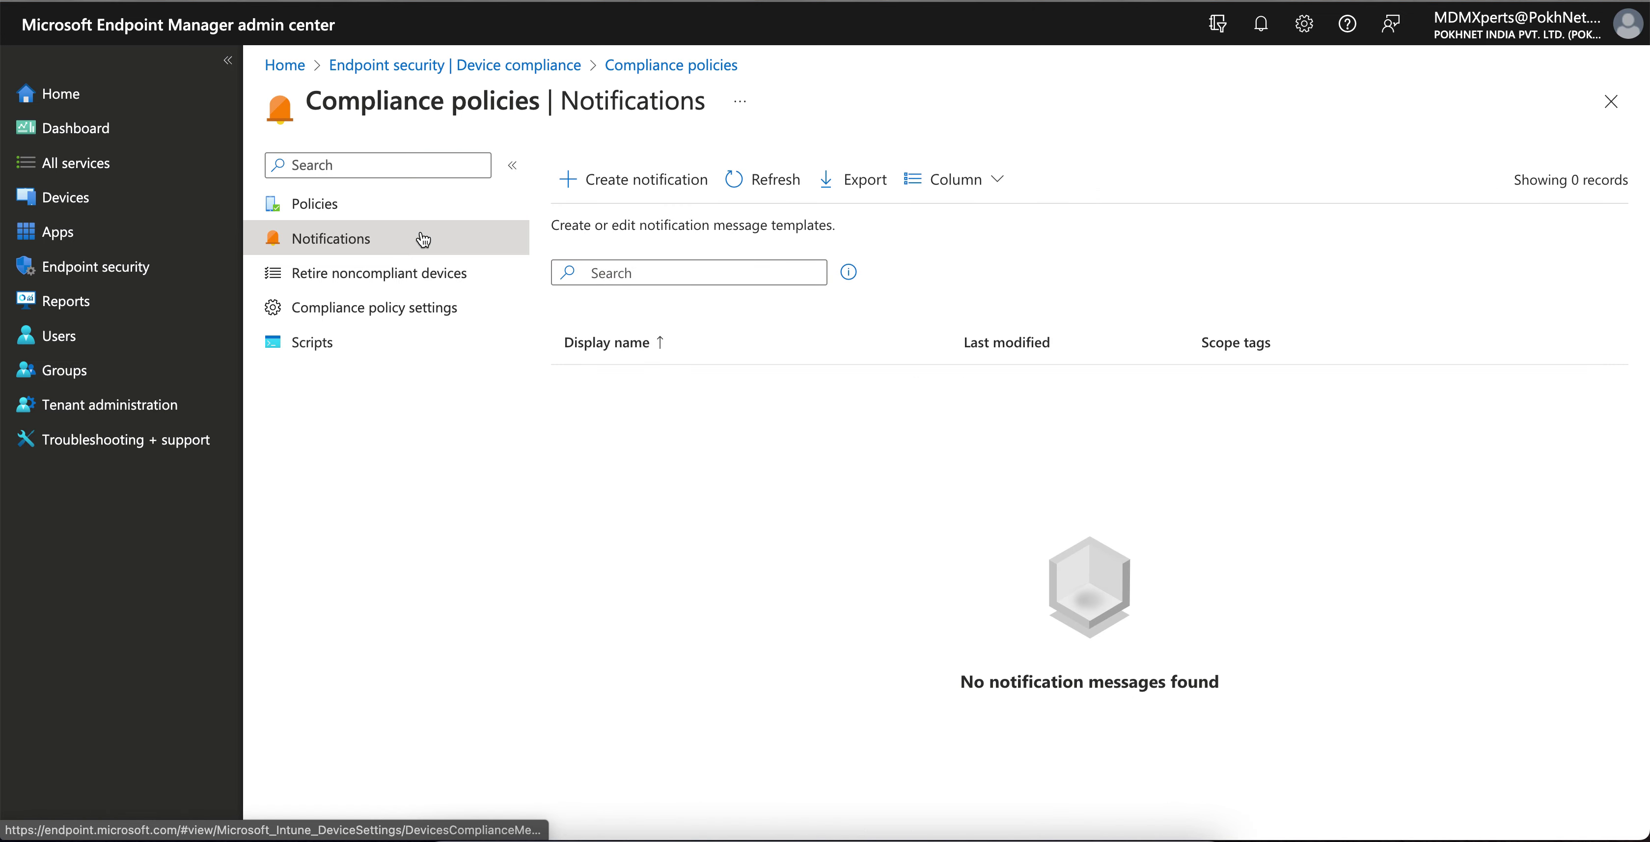
# - Open the Notifications page of the compliance policies by way of Devices
pyautogui.click(131, 202)
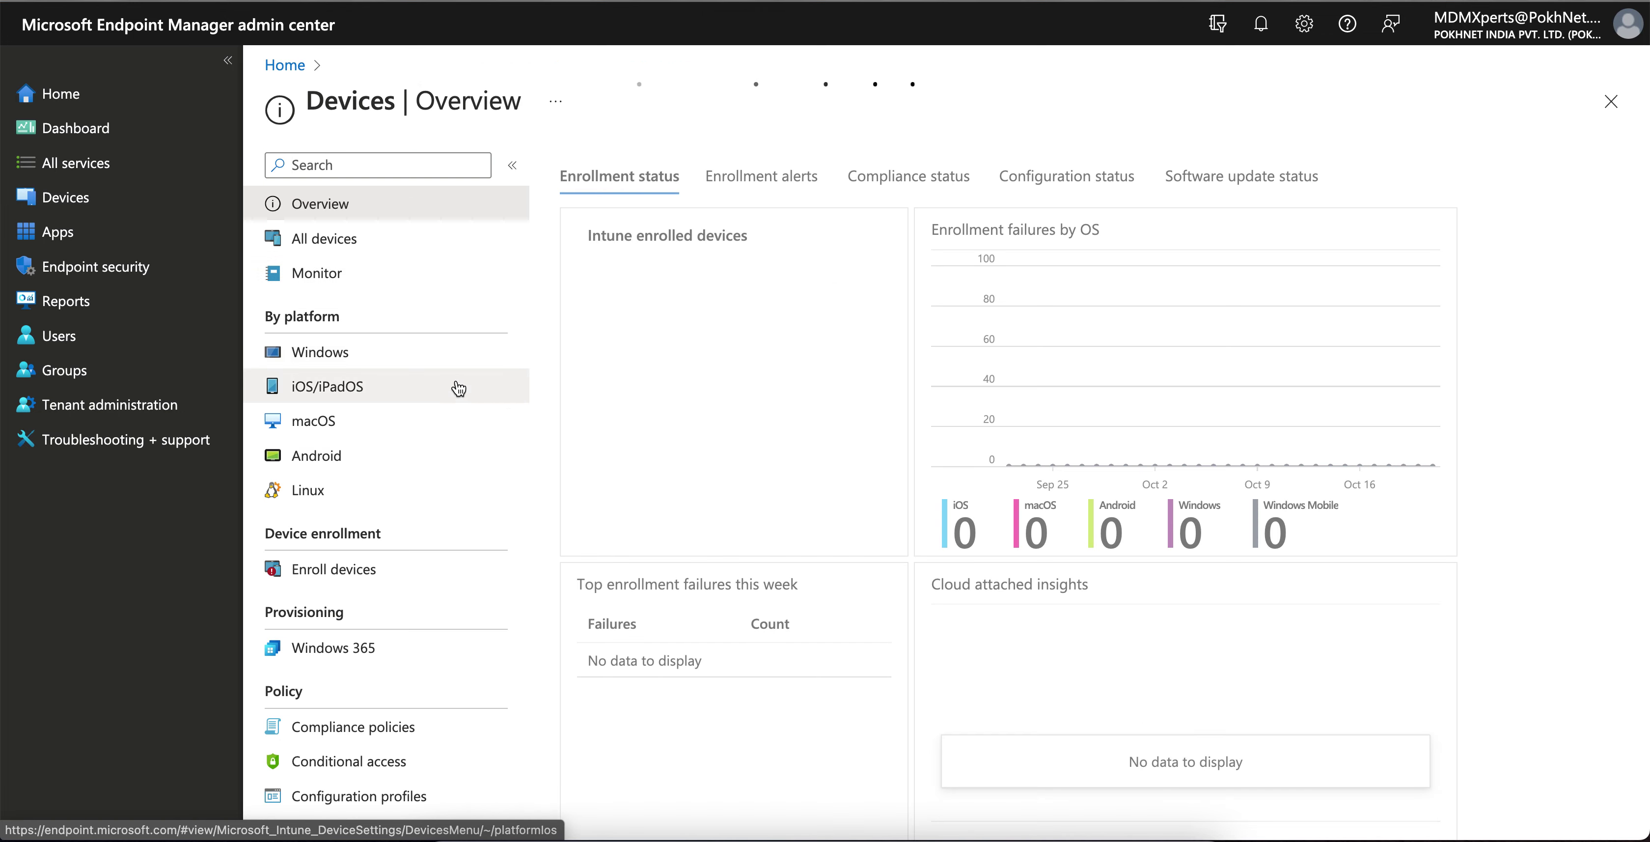
pyautogui.scroll(-3, 459, 388)
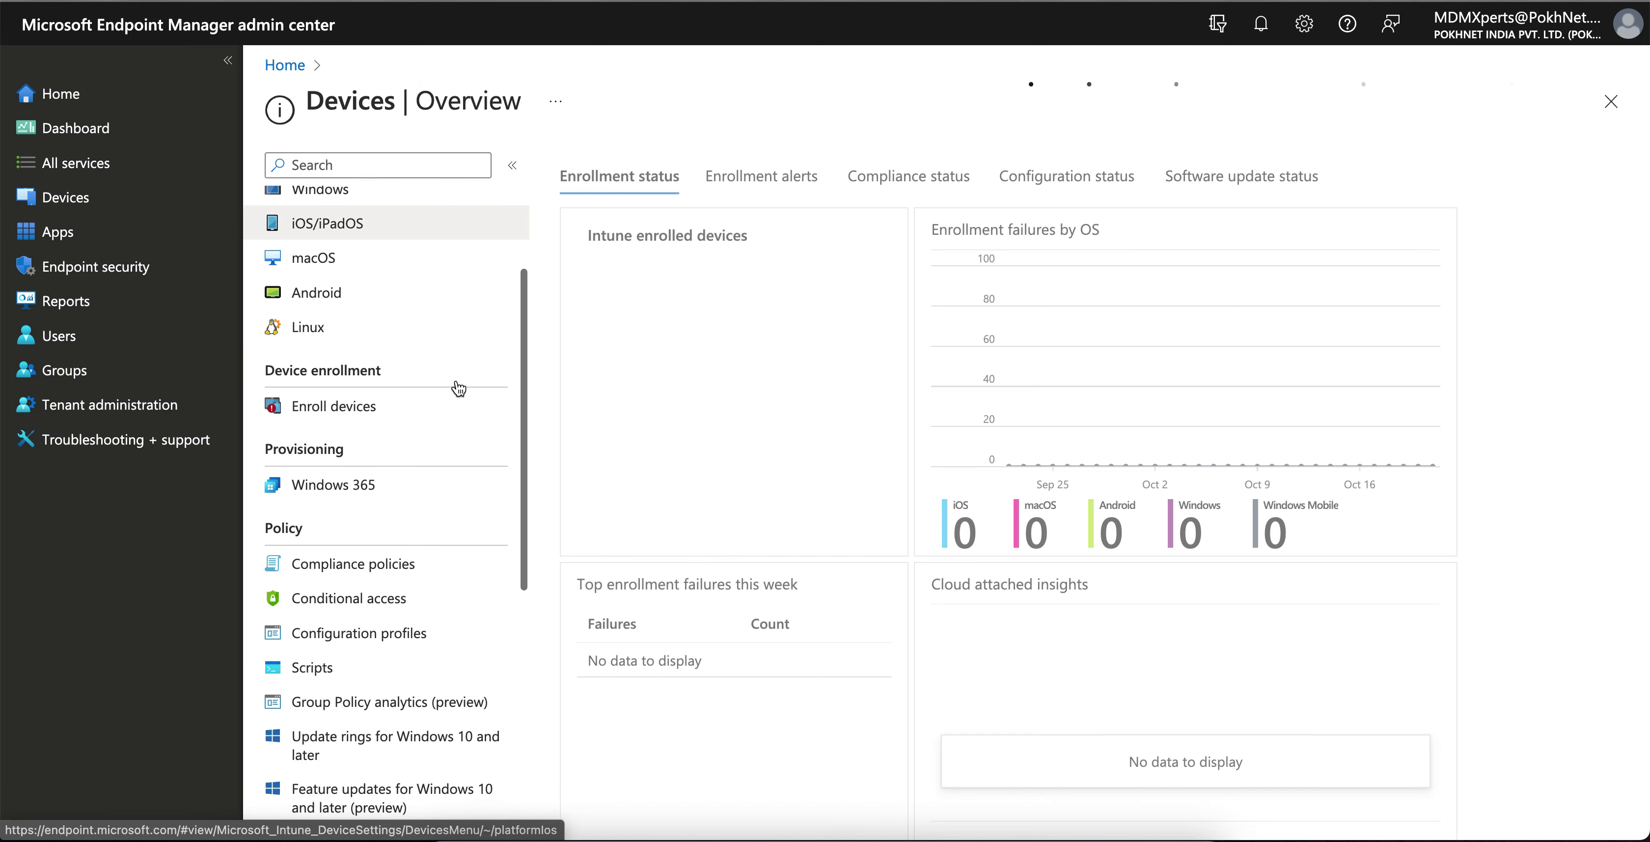
pyautogui.click(427, 564)
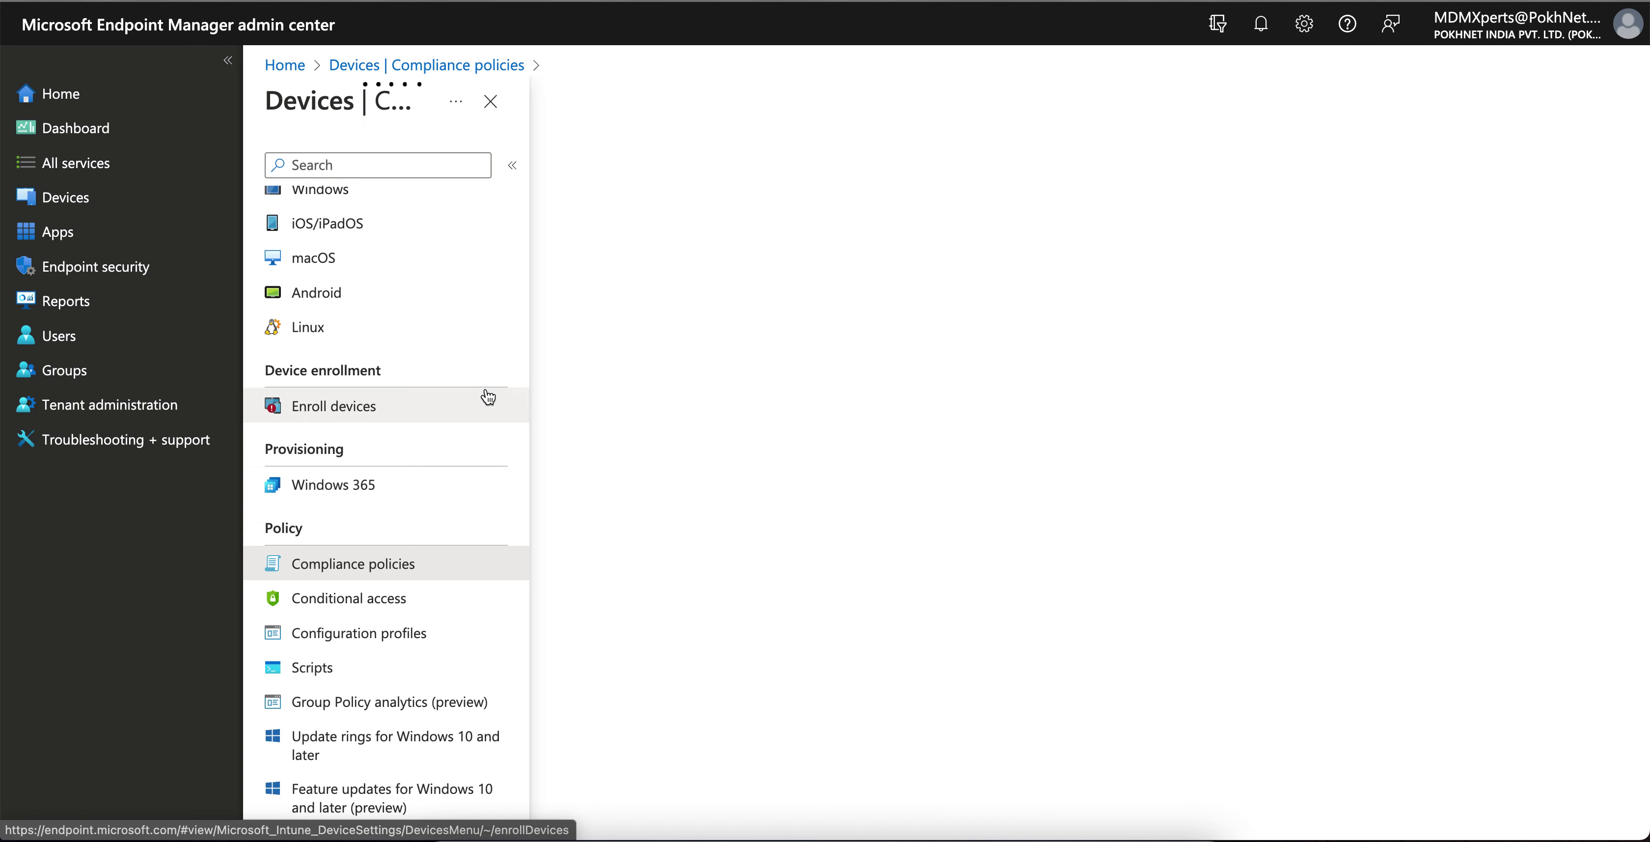
pyautogui.click(404, 244)
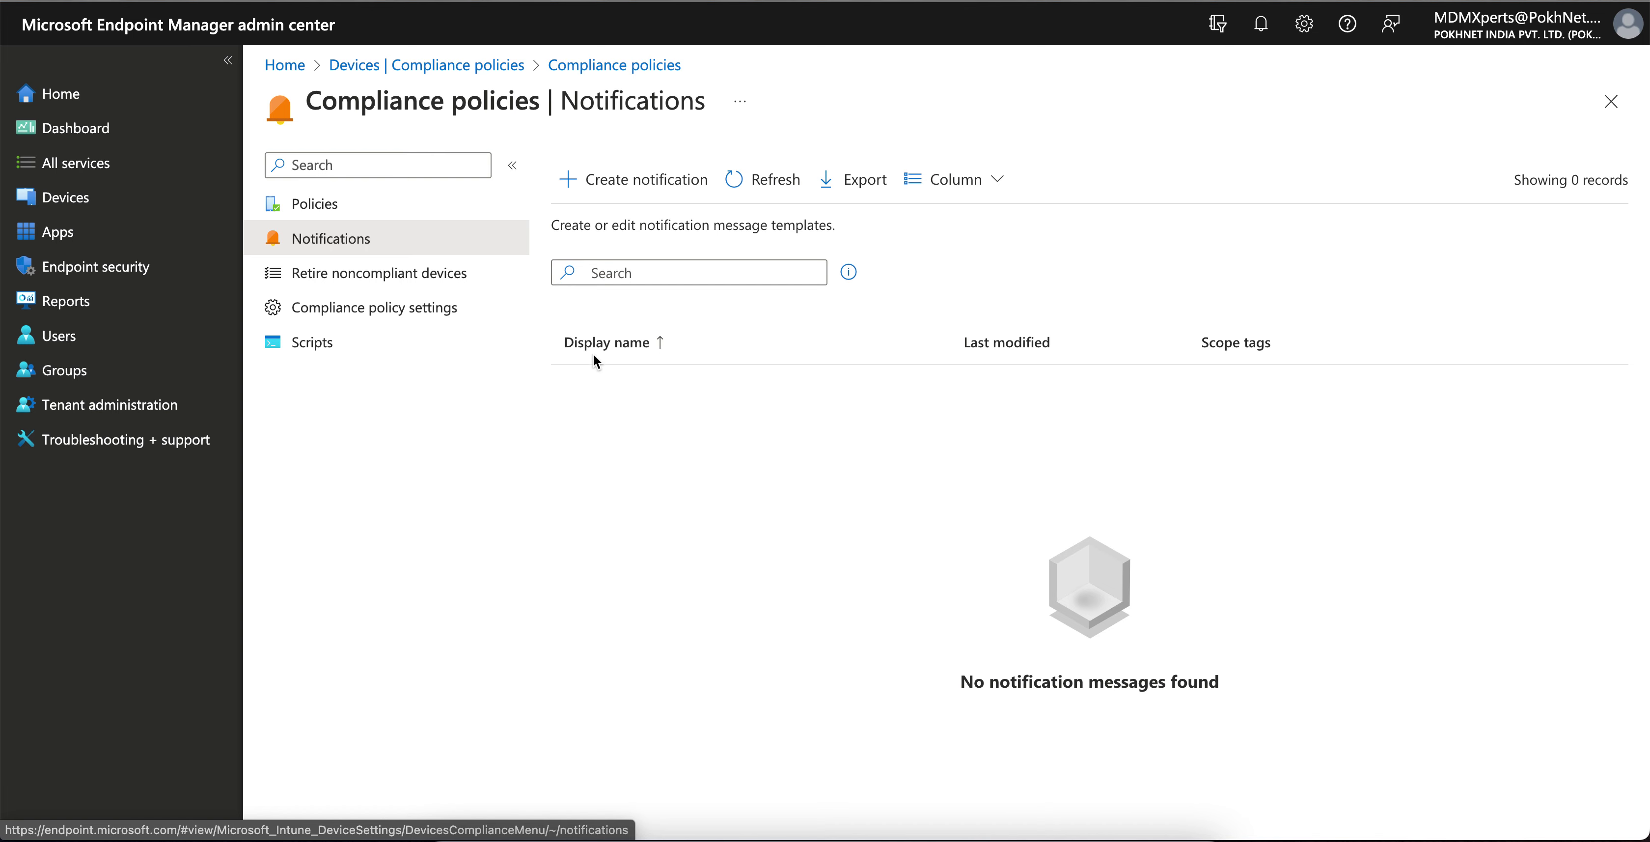
# - View the list of existing compliance policies and return to the Notifications page
pyautogui.click(376, 206)
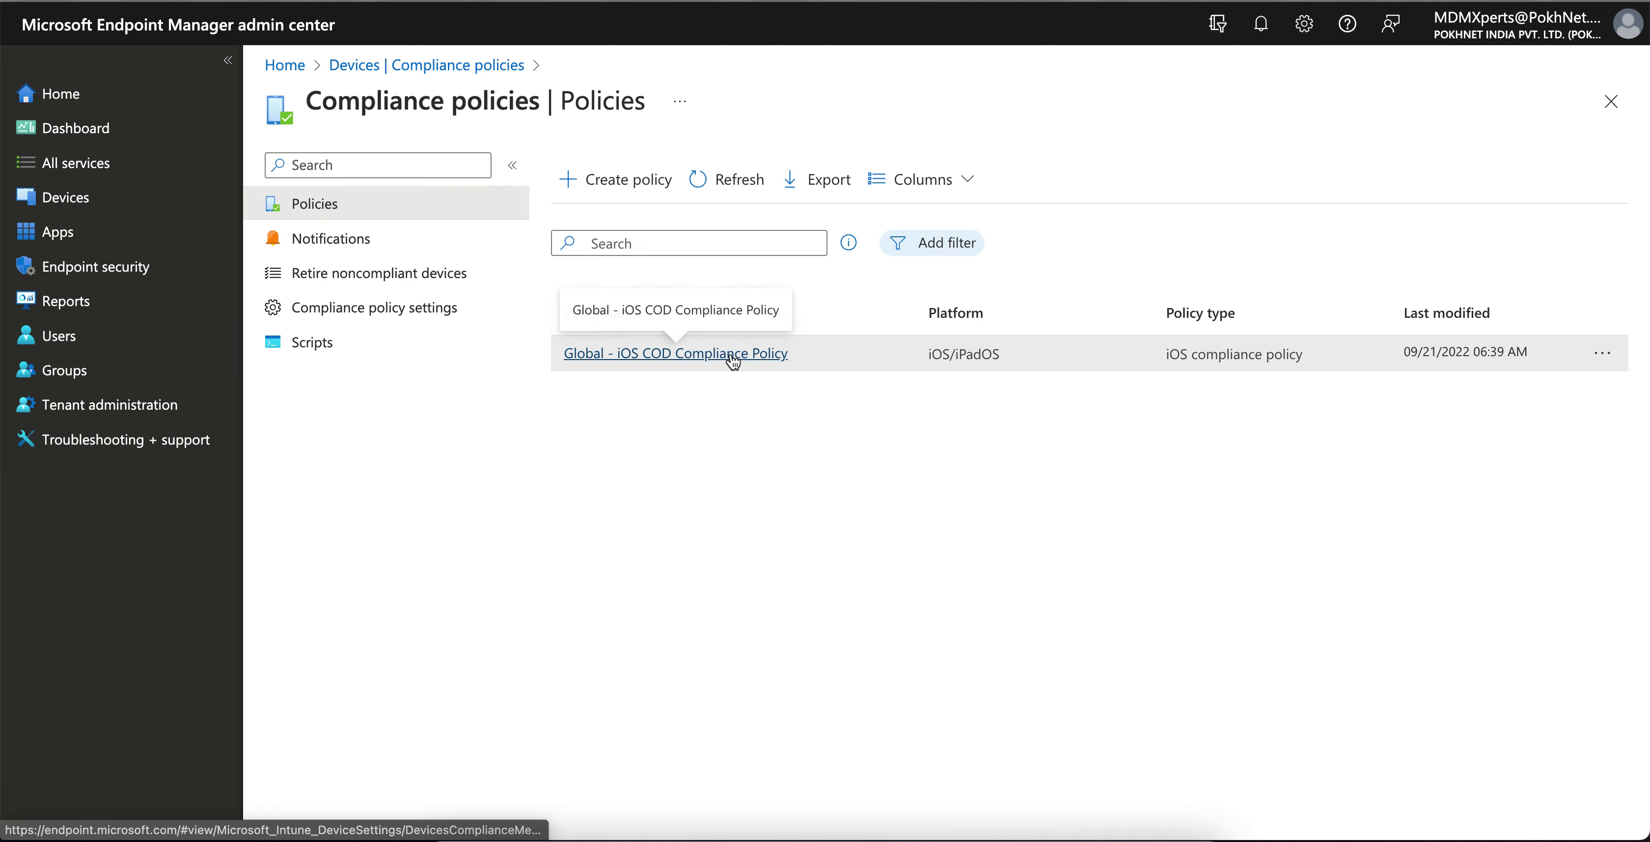
pyautogui.click(423, 242)
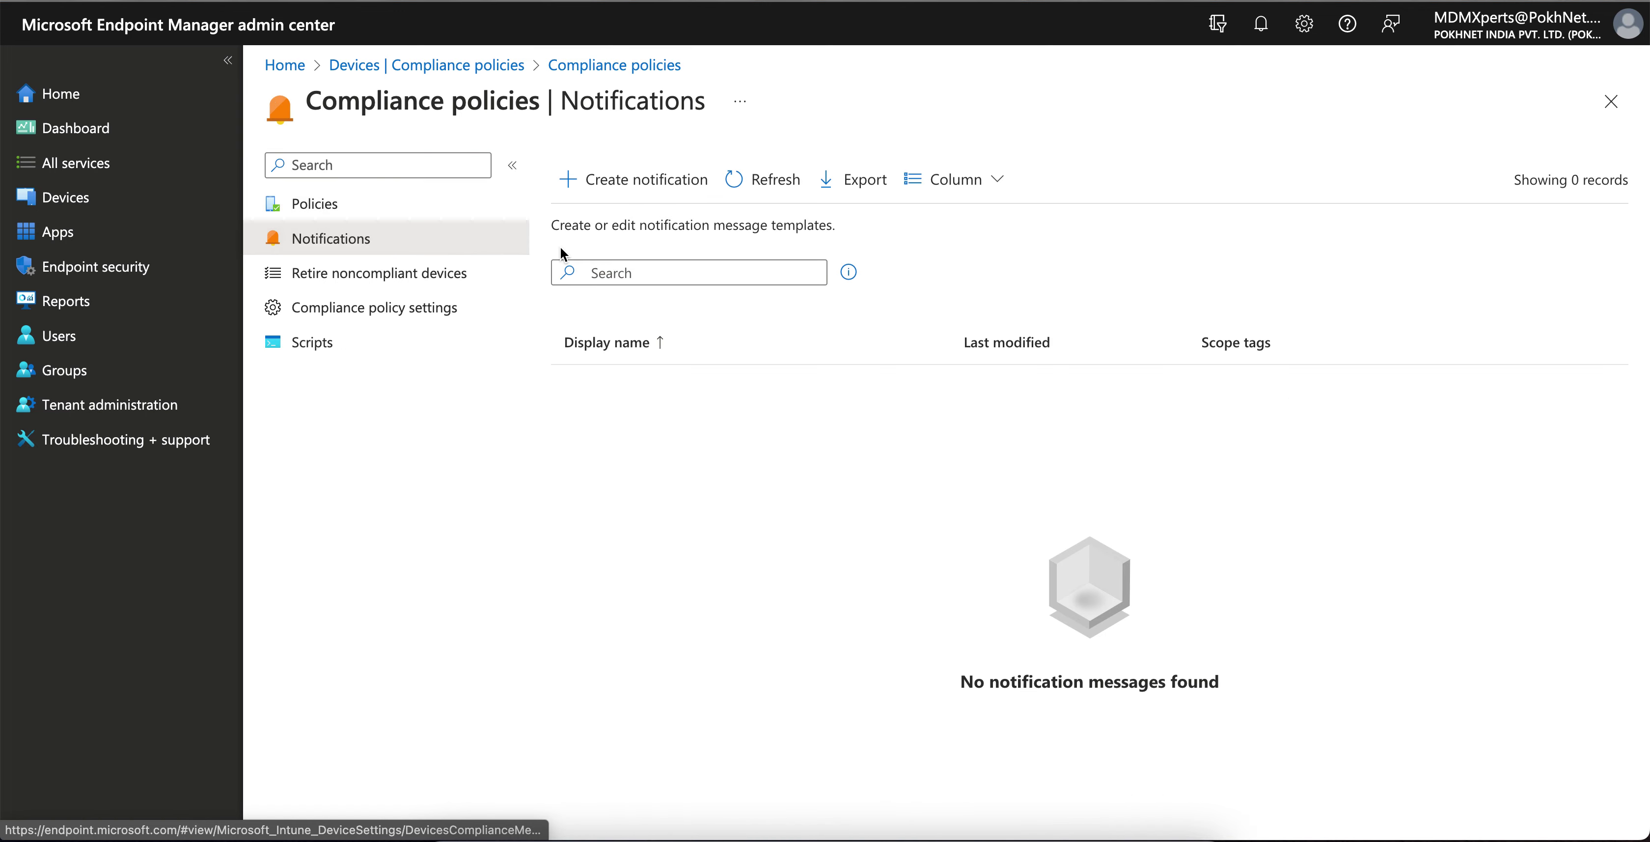
pyautogui.click(633, 272)
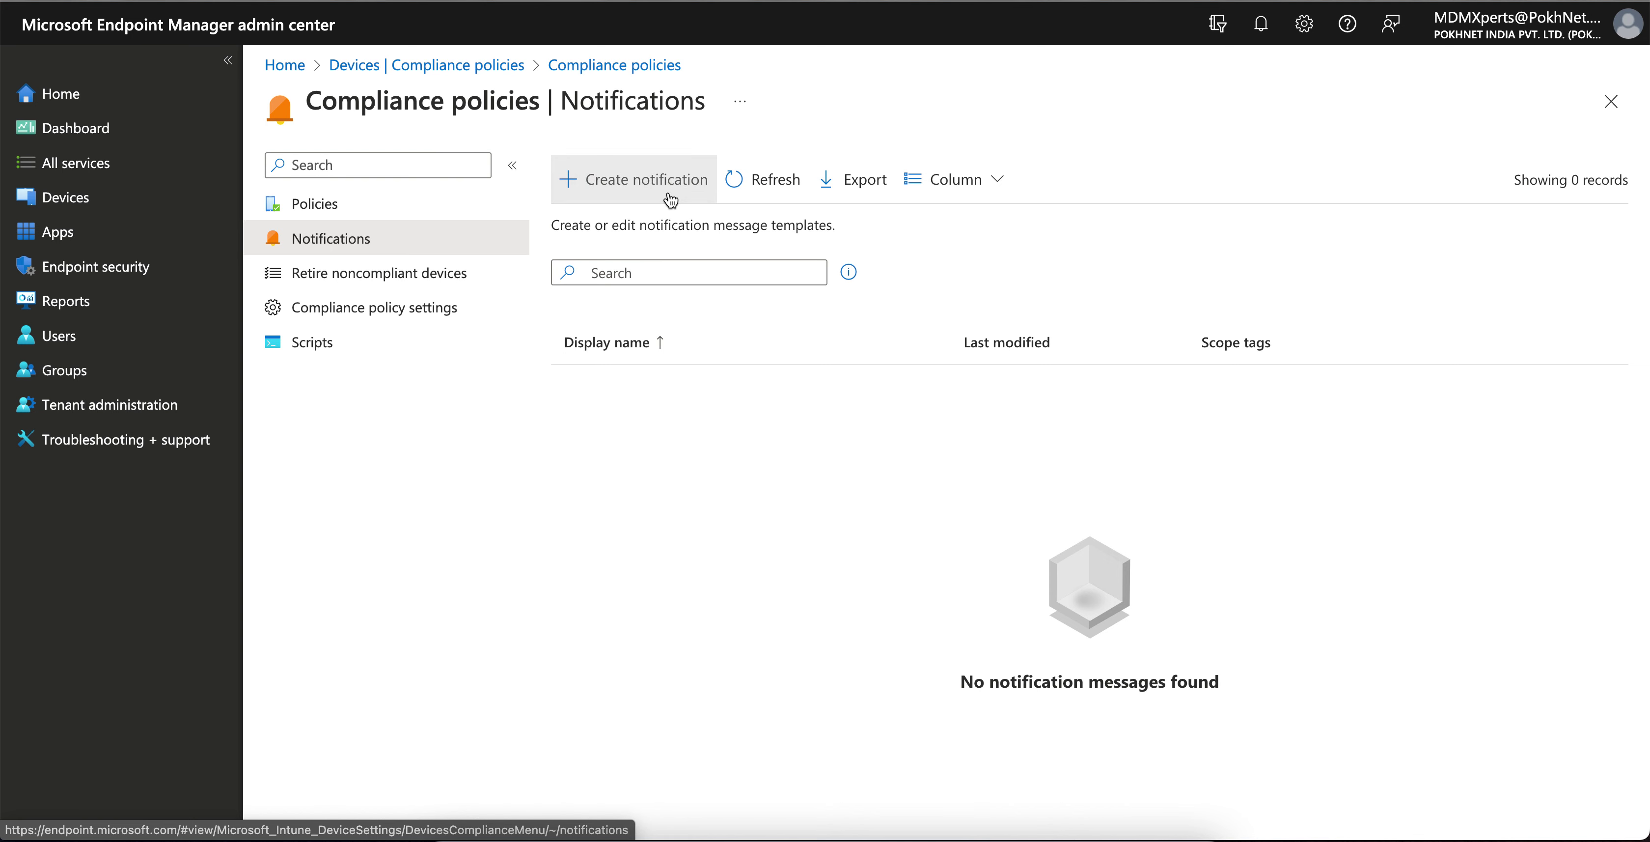
# - Start a new compliance notification and name it "iOS Passcode Notification"
pyautogui.click(639, 196)
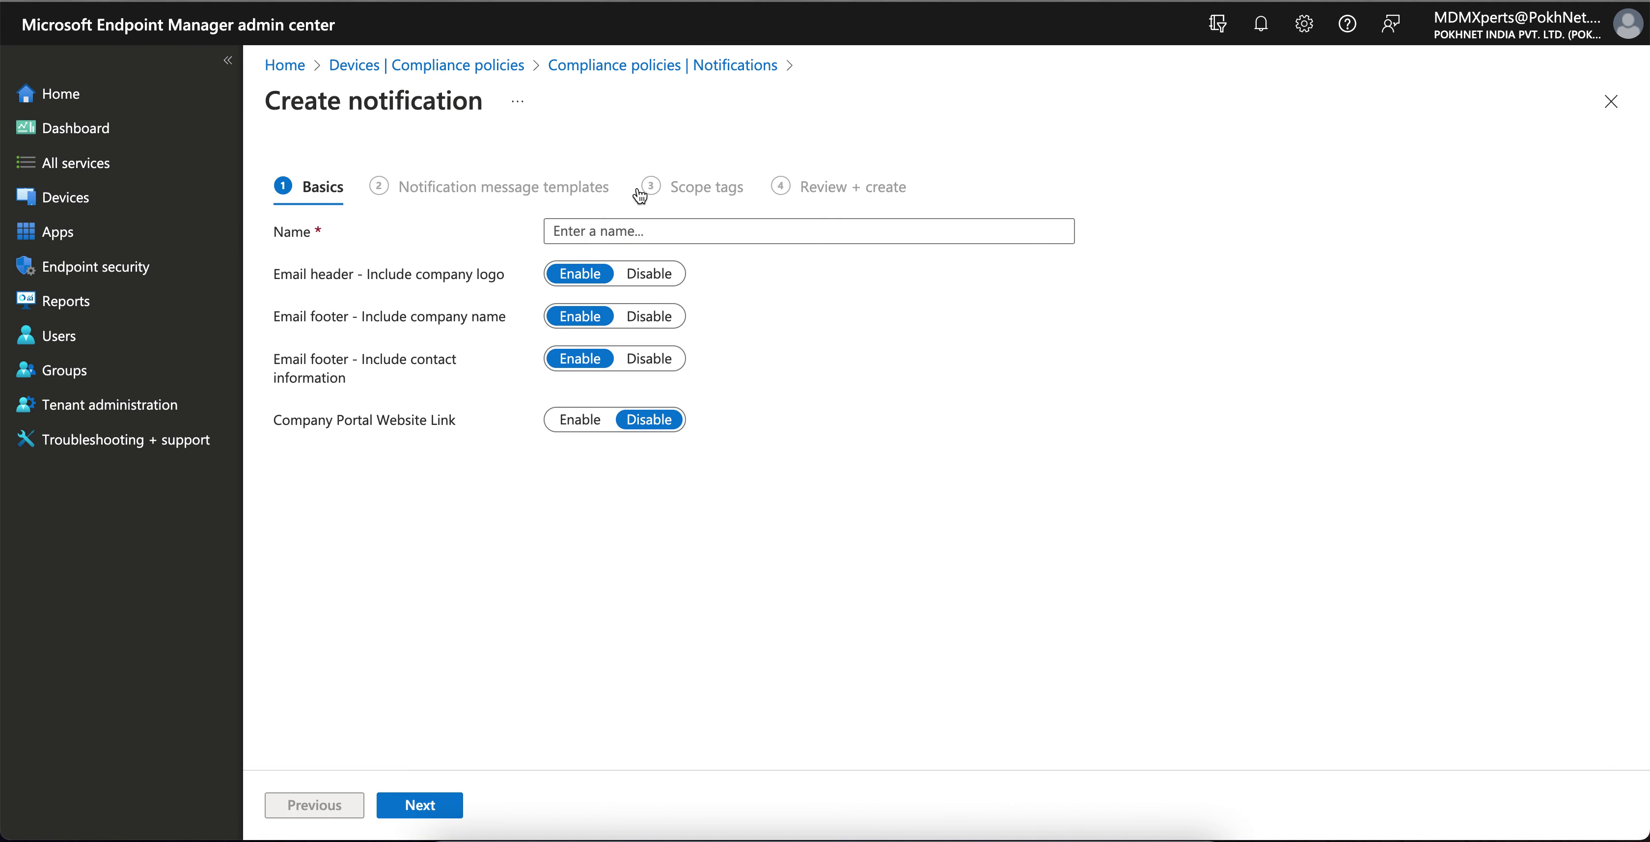
pyautogui.click(640, 227)
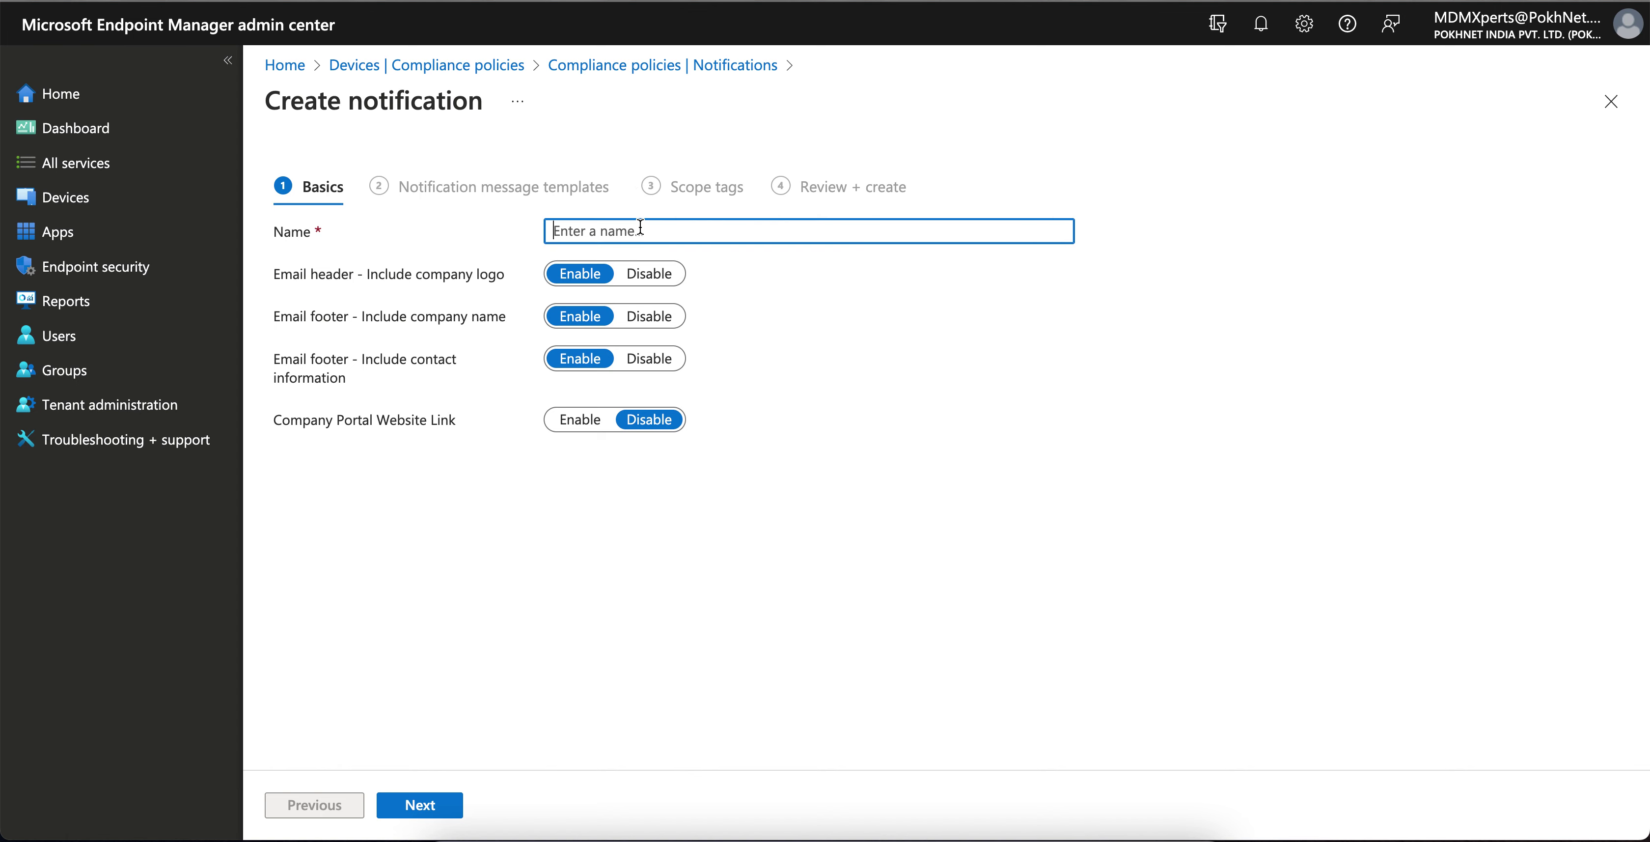
pyautogui.write('iOS')
pyautogui.write('Passcode')
pyautogui.write('Nit')
pyautogui.press('BackSpace')
pyautogui.write('otication')
pyautogui.press('BackSpace')
pyautogui.press('BackSpace')
pyautogui.press('BackSpace')
pyautogui.write('fication')
pyautogui.click(924, 303)
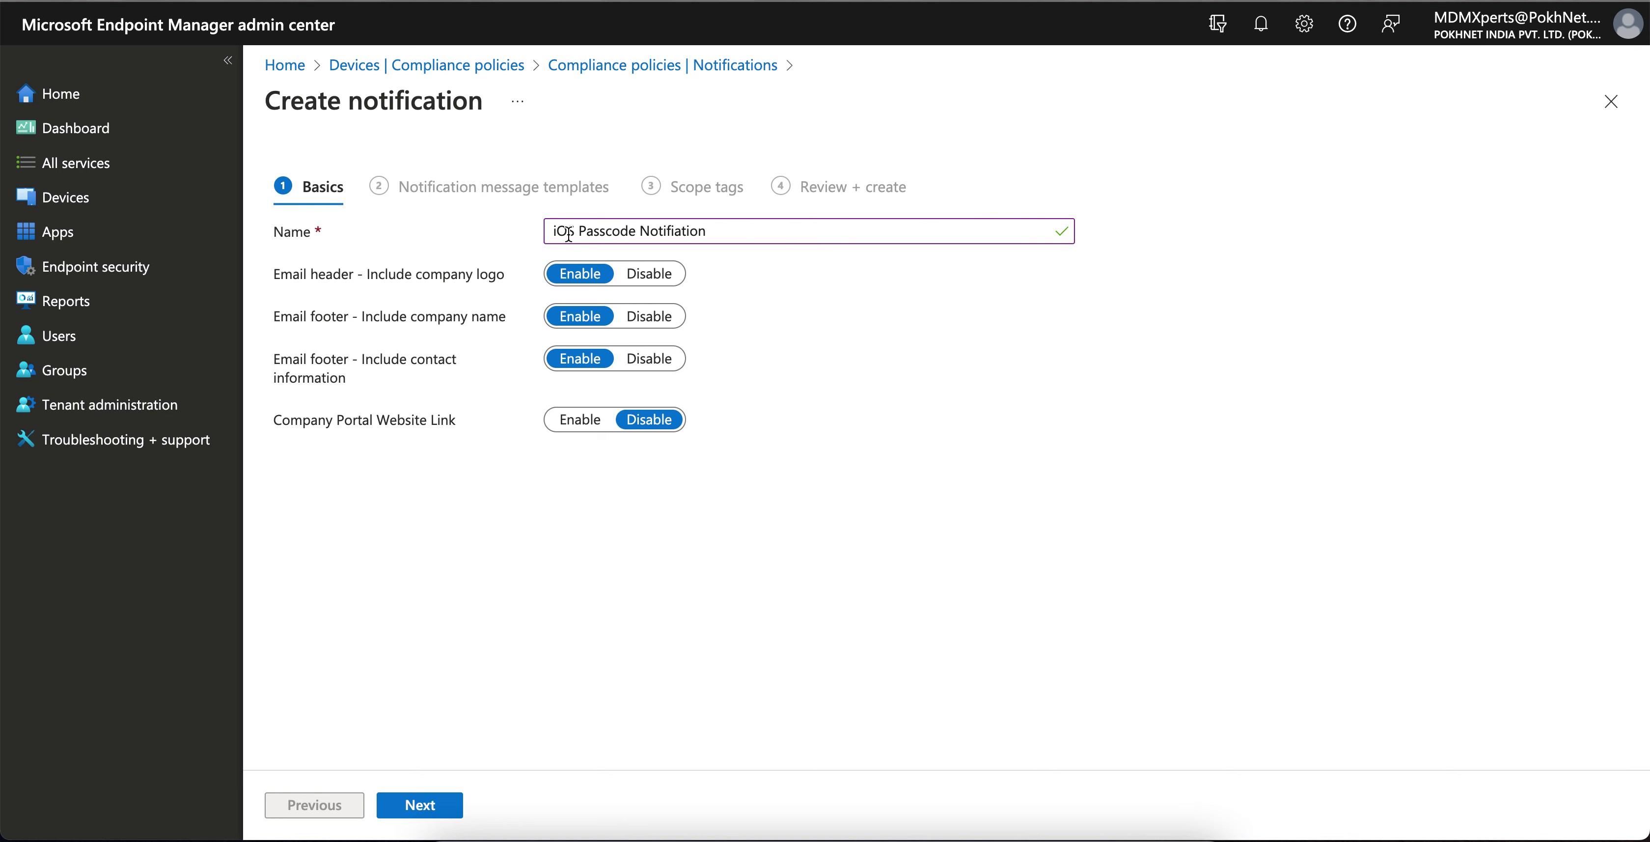
pyautogui.click(717, 231)
pyautogui.press('BackSpace')
pyautogui.press('BackSpace')
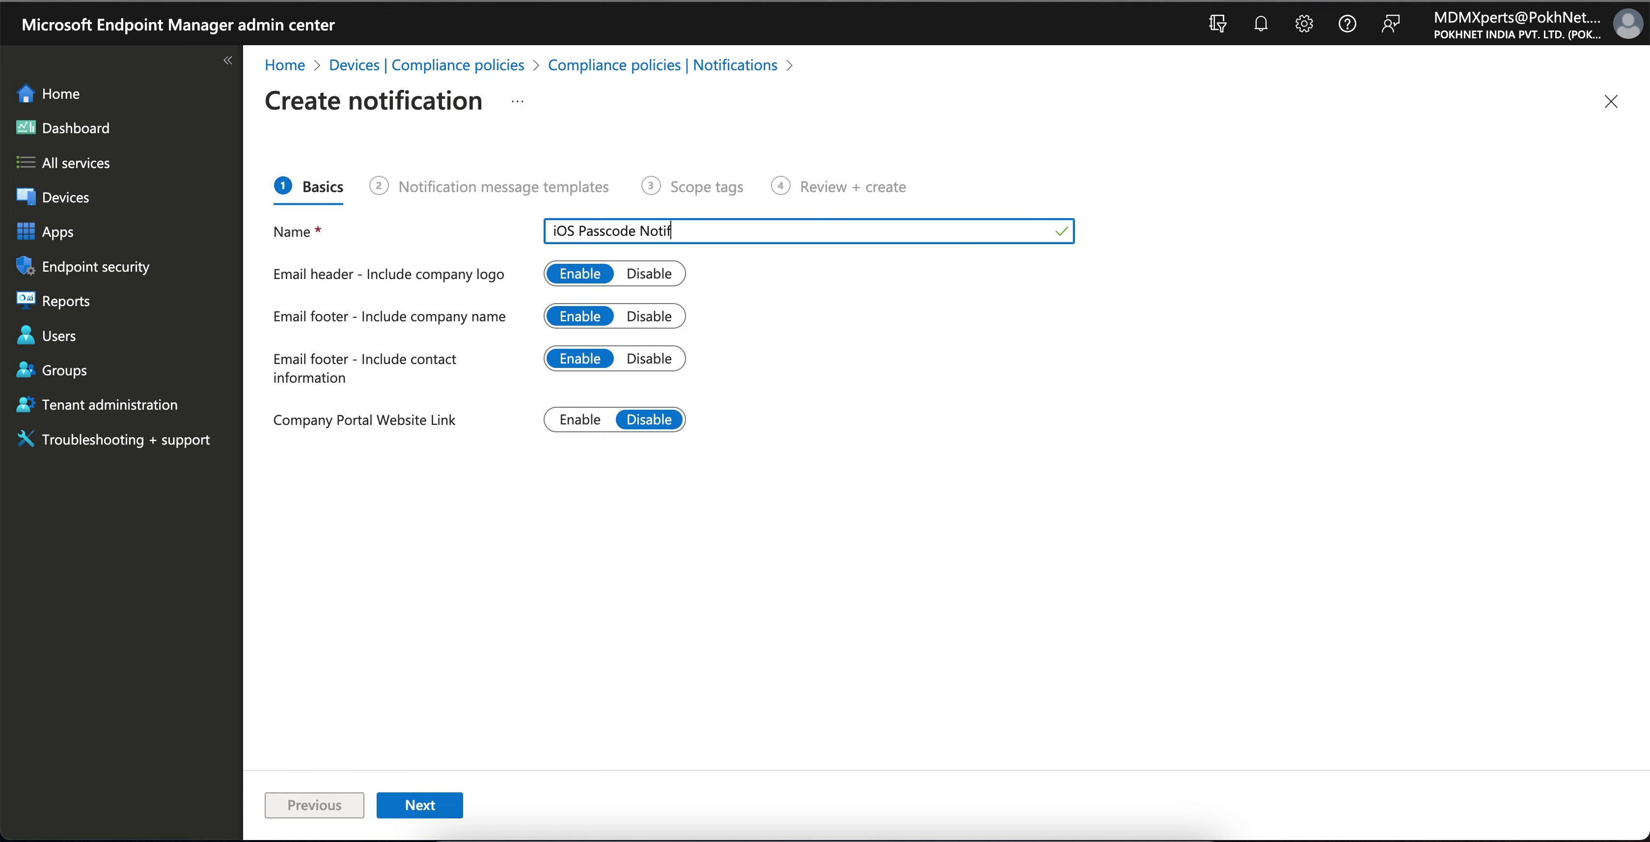
pyautogui.write('cation')
pyautogui.click(880, 316)
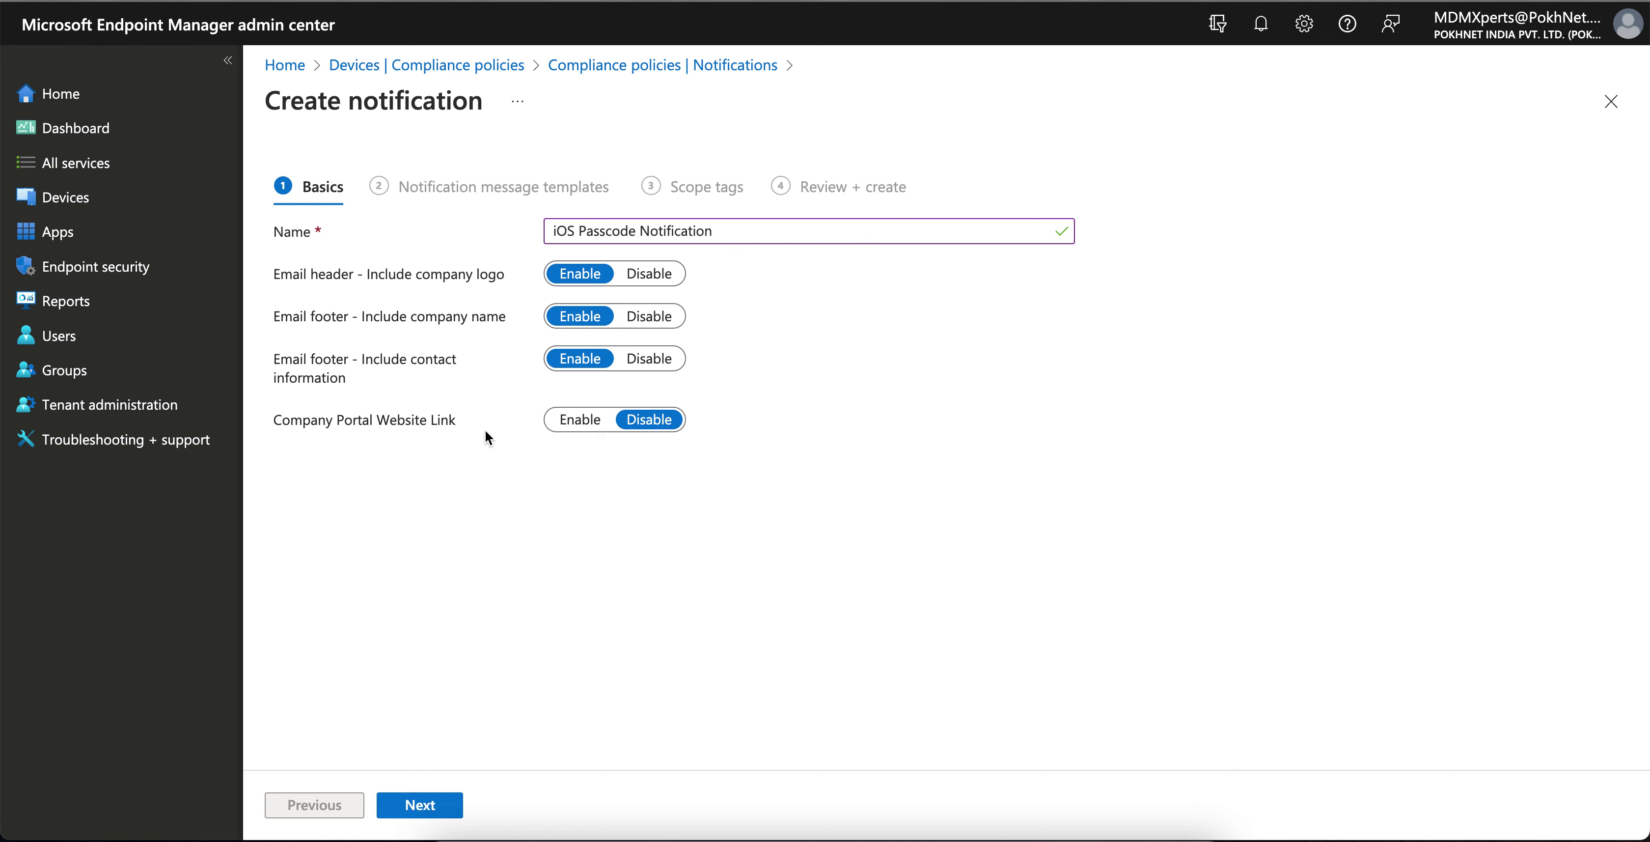
# - Enable the Company Portal Website Link and continue to the notification message templates
pyautogui.click(580, 419)
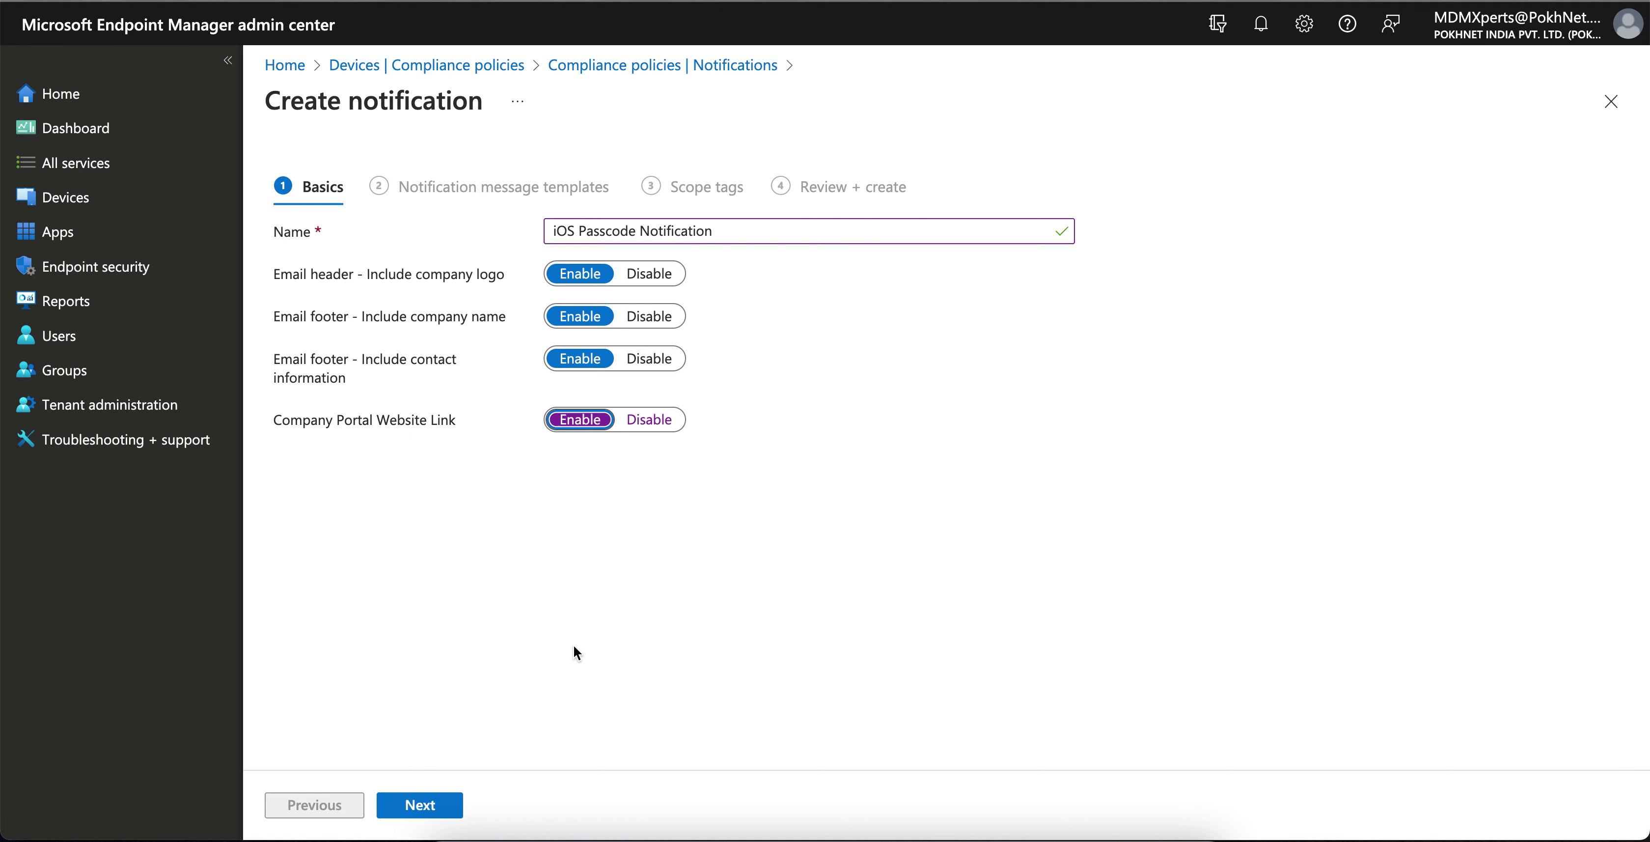
pyautogui.click(440, 806)
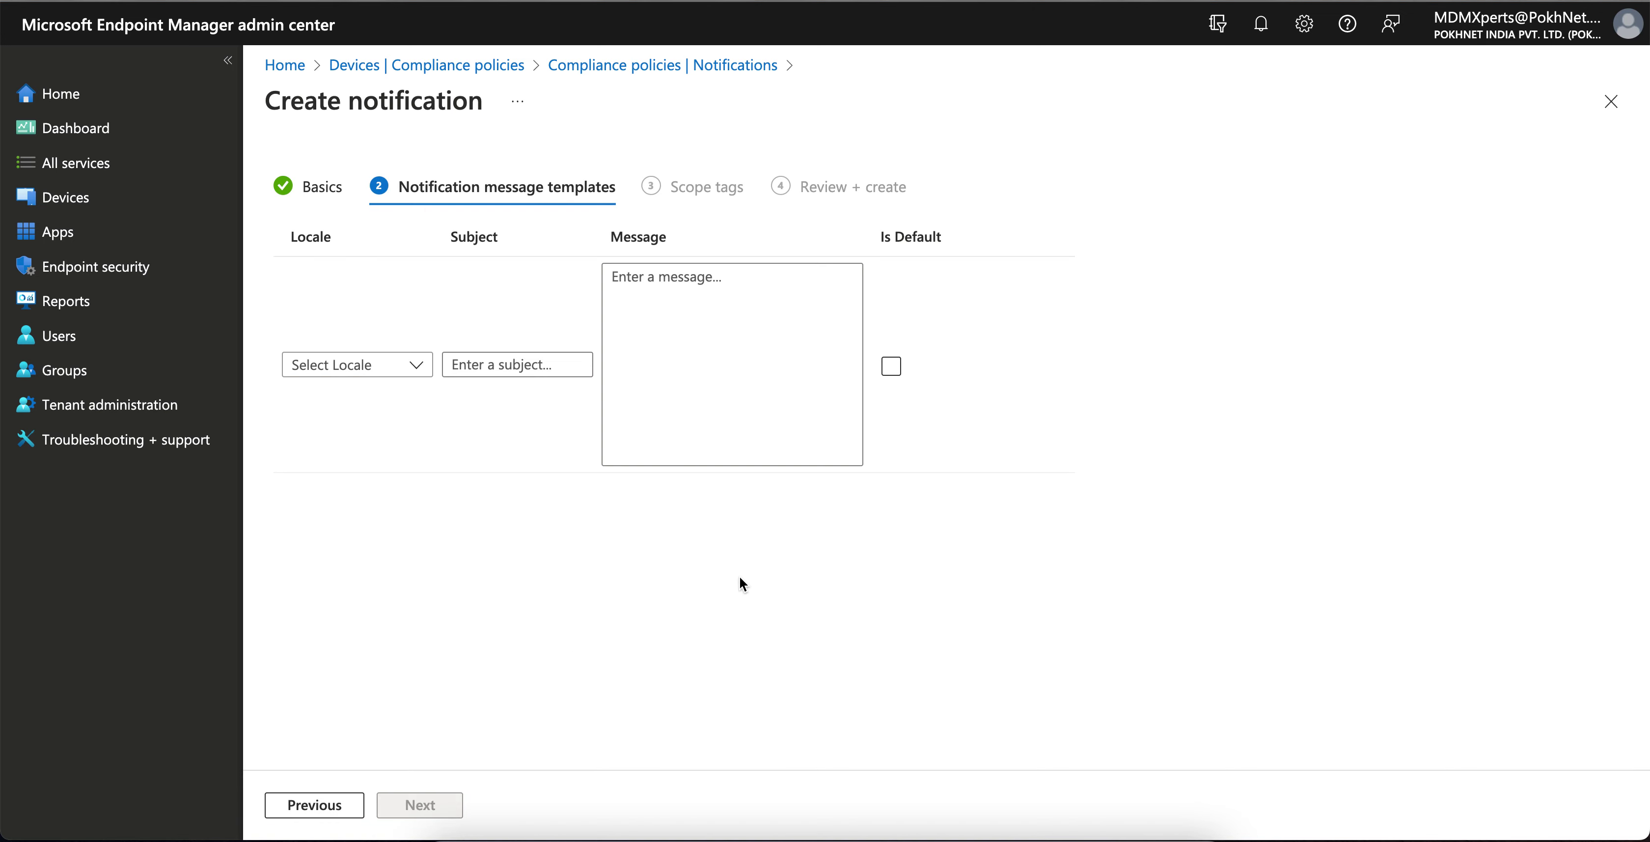
# - Set the first message template's locale to English (United States) and its subject to "USA"
pyautogui.click(416, 366)
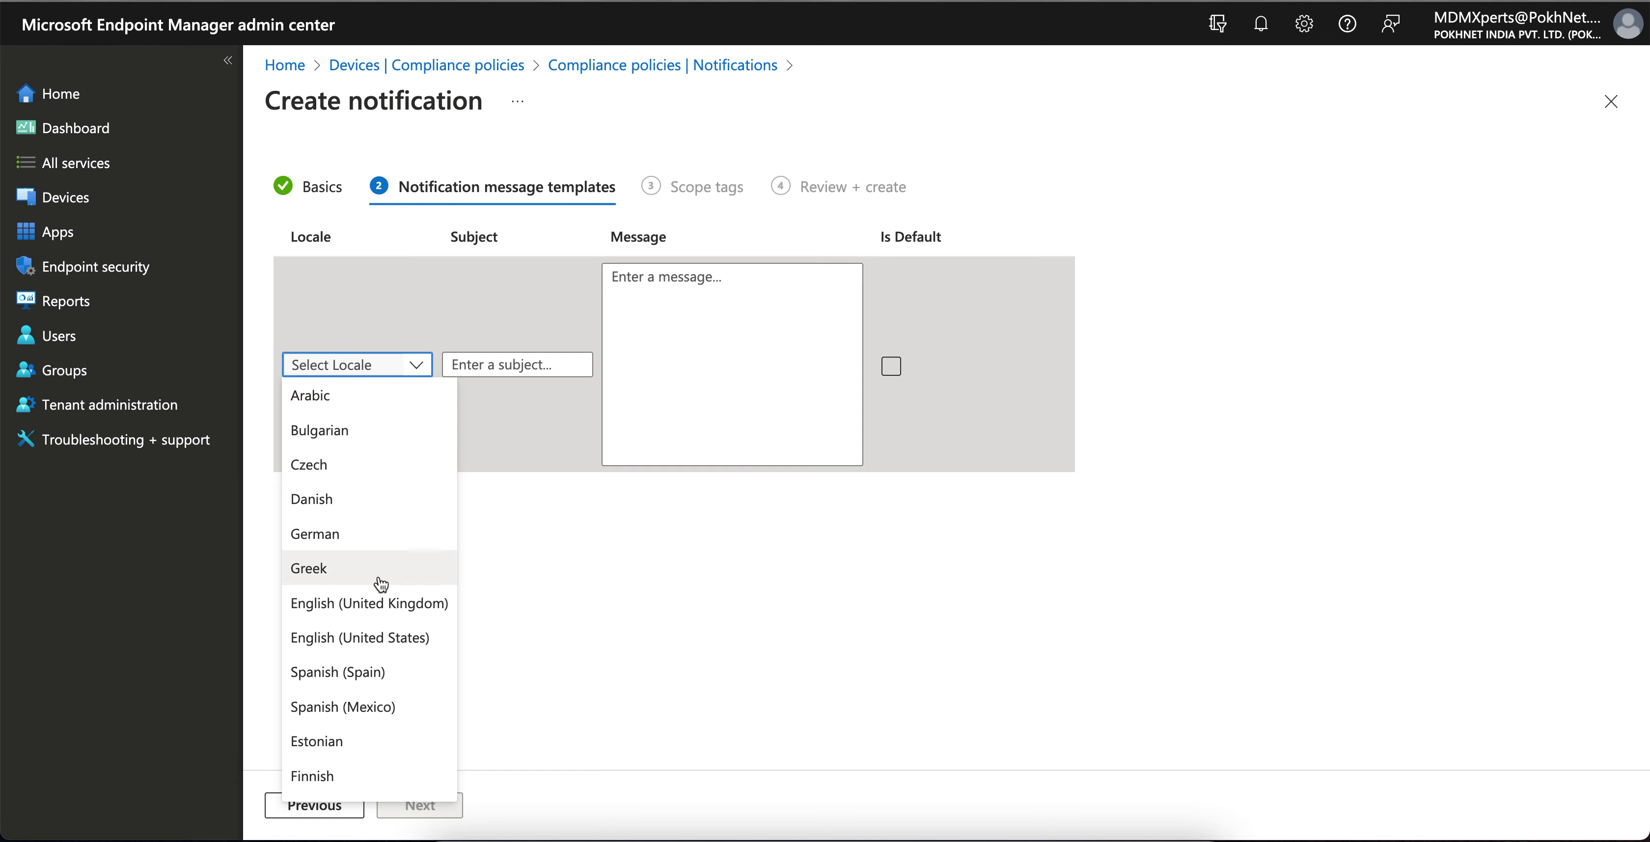
pyautogui.scroll(-3, 381, 585)
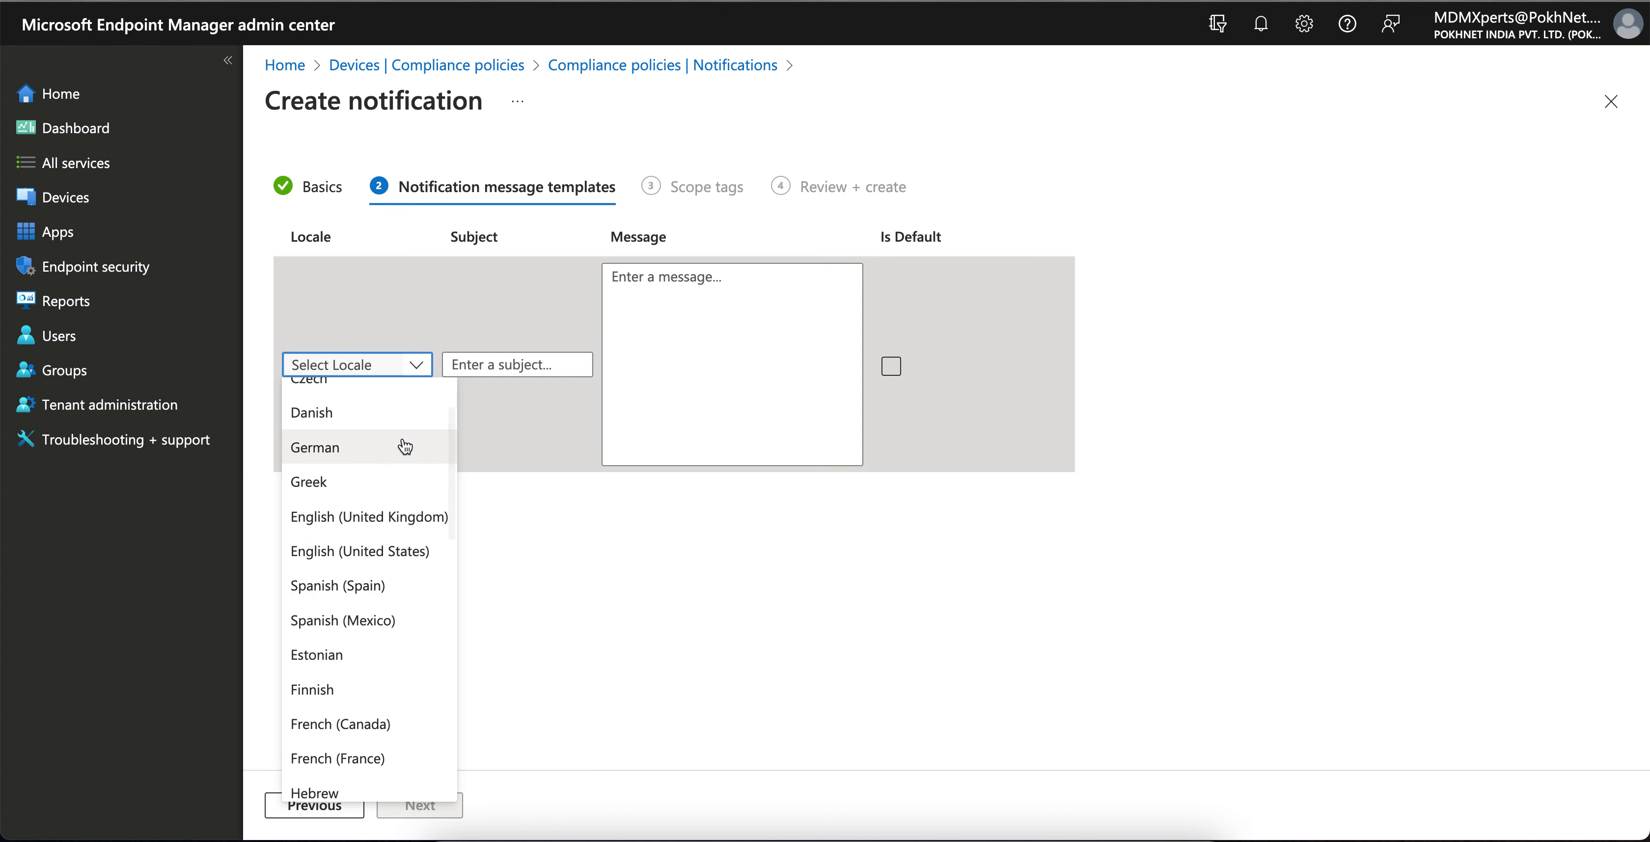
pyautogui.click(379, 552)
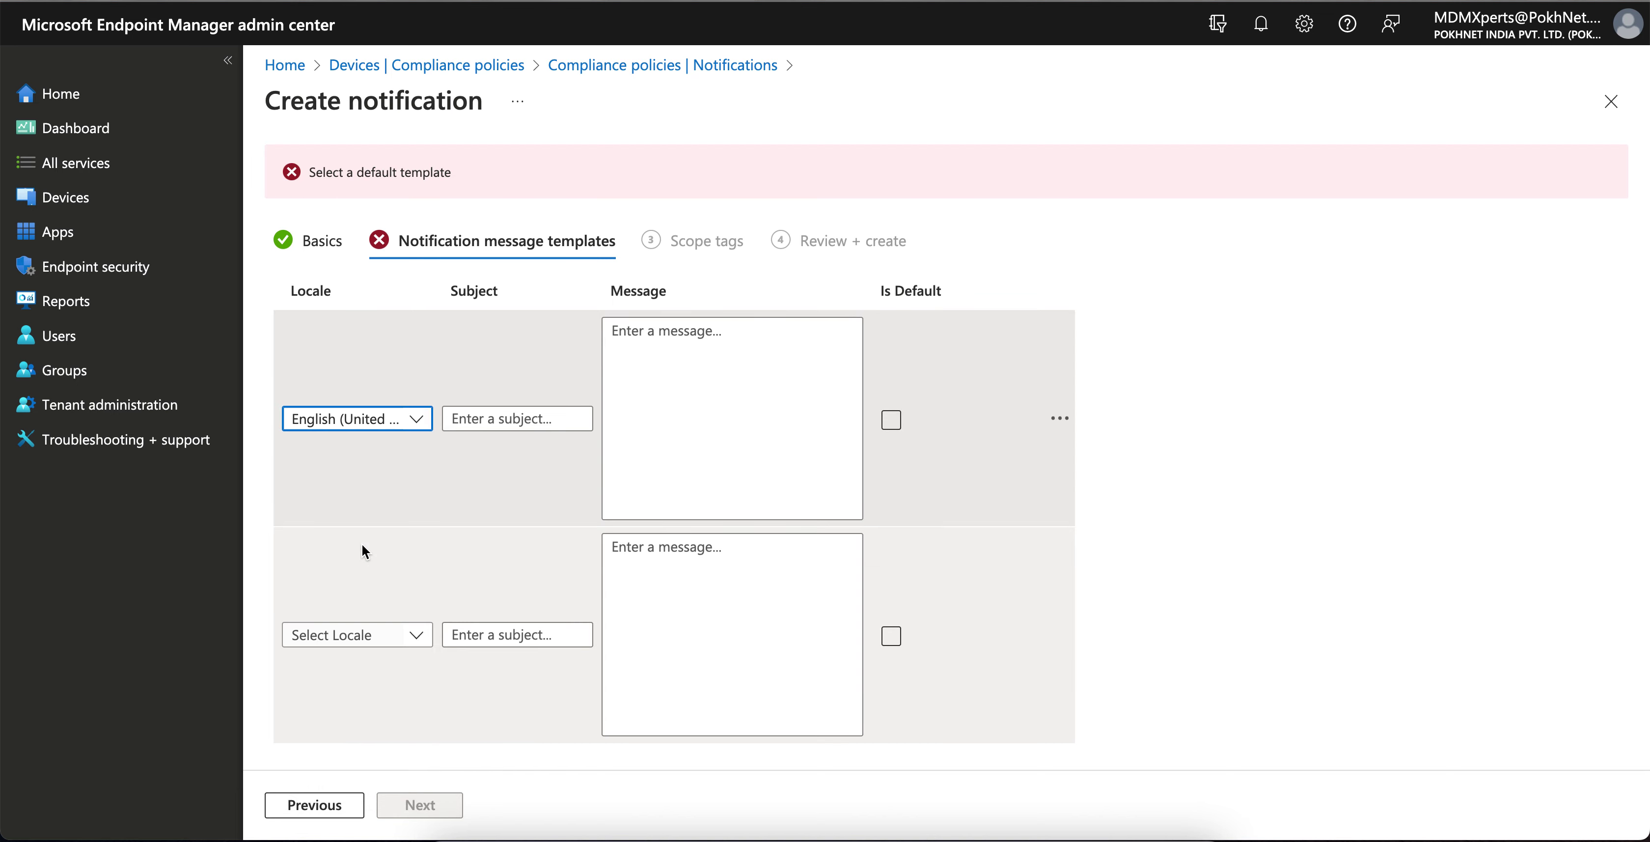
pyautogui.click(523, 418)
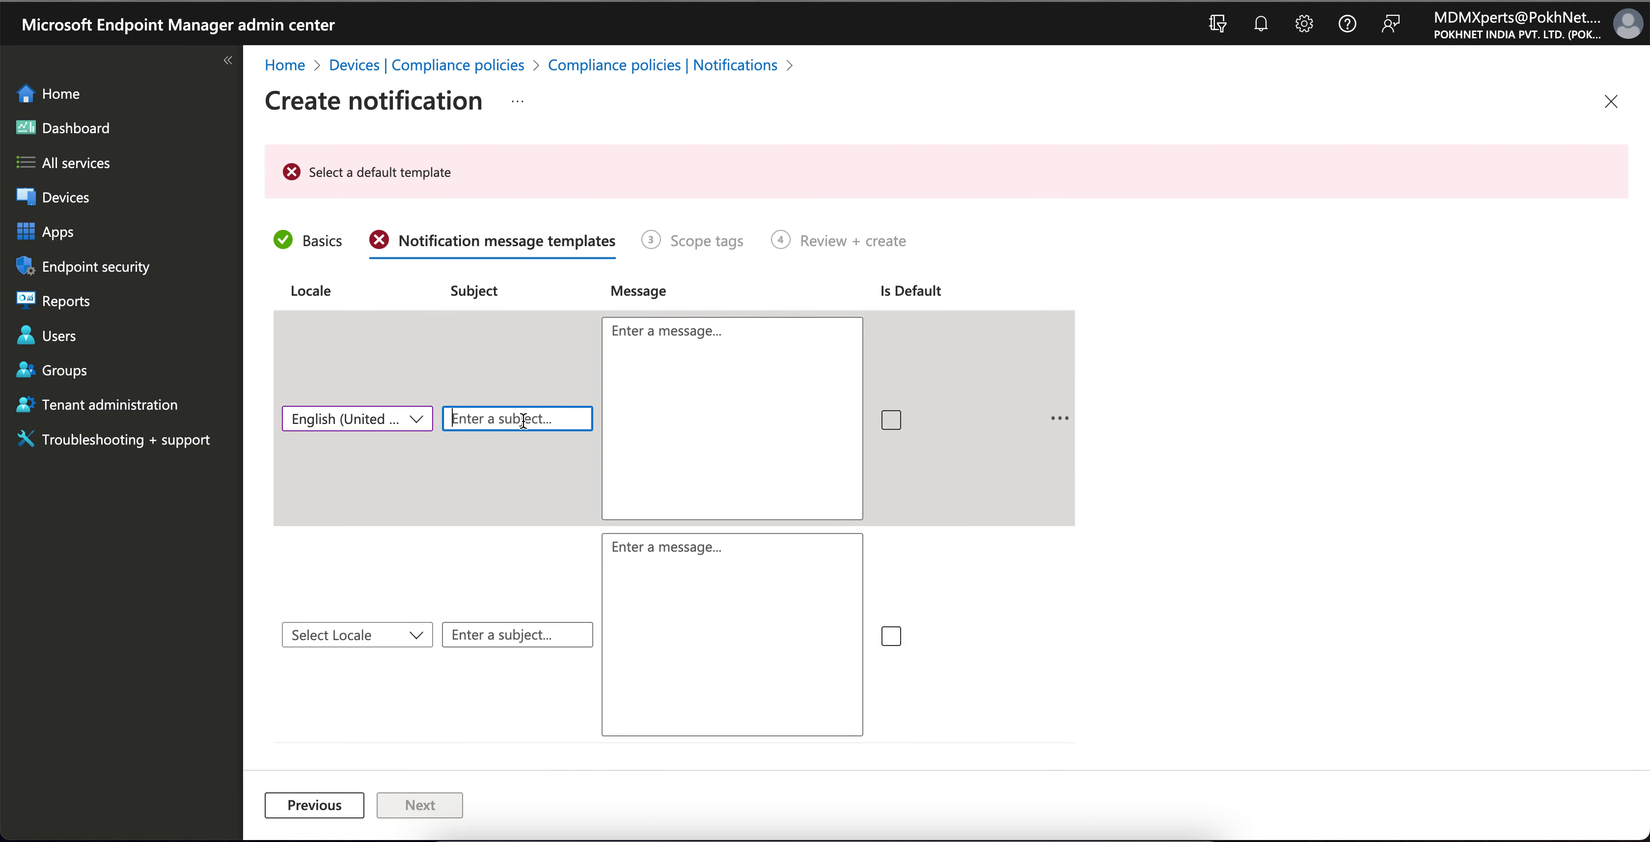
pyautogui.write('USA')
# - Start the message with "Your device is violating one of the intune policy so please fix the issue on your device."
pyautogui.click(673, 408)
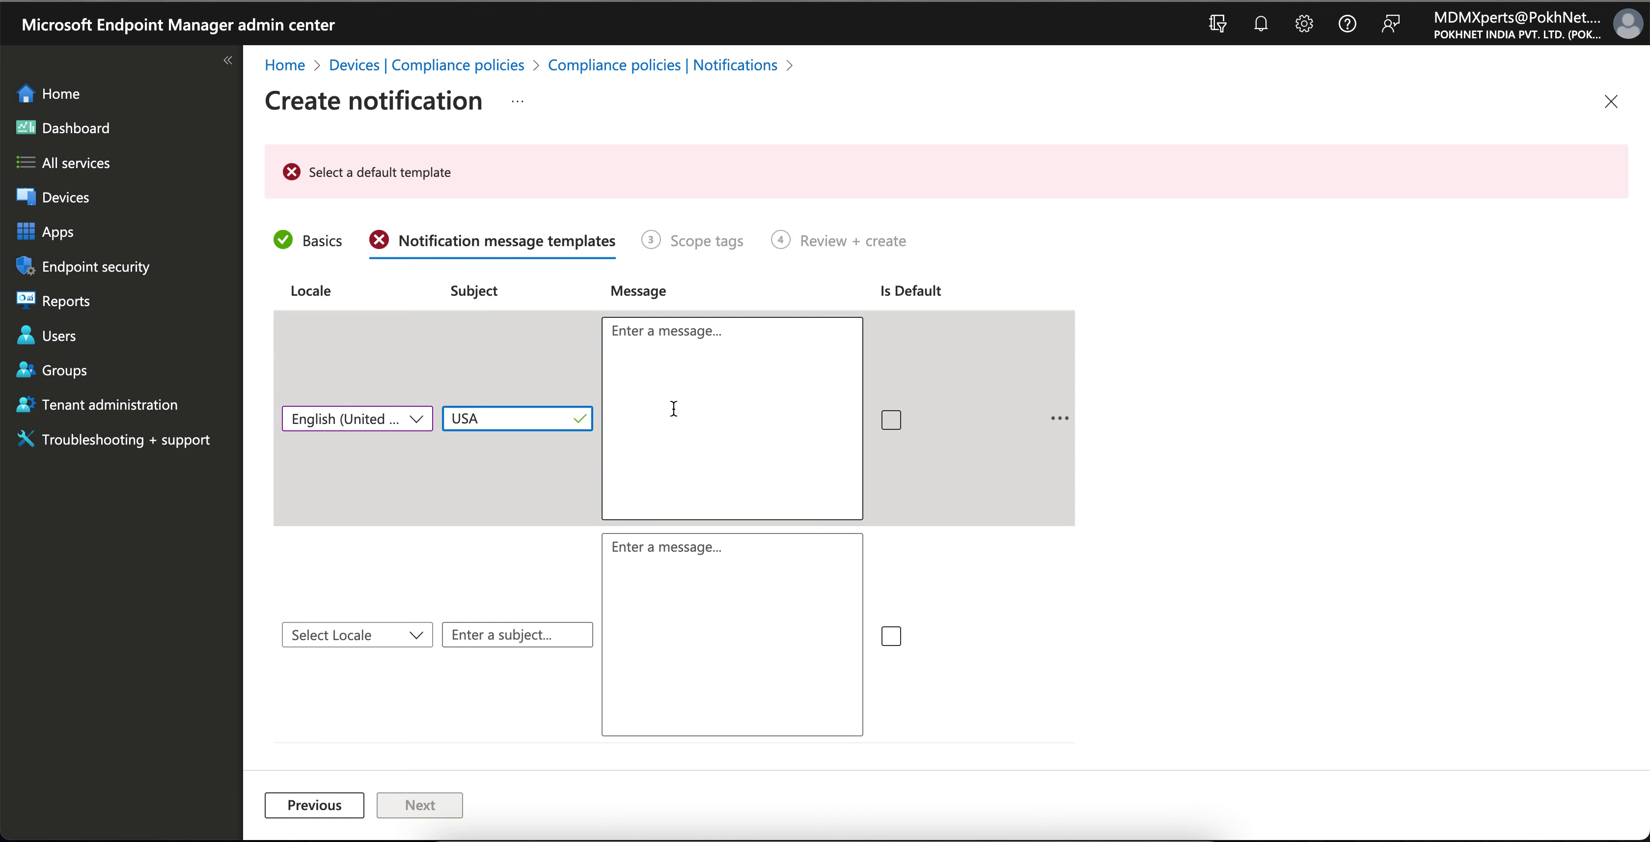
pyautogui.write('This')
pyautogui.press('BackSpace')
pyautogui.press('BackSpace')
pyautogui.press('BackSpace')
pyautogui.press('BackSpace')
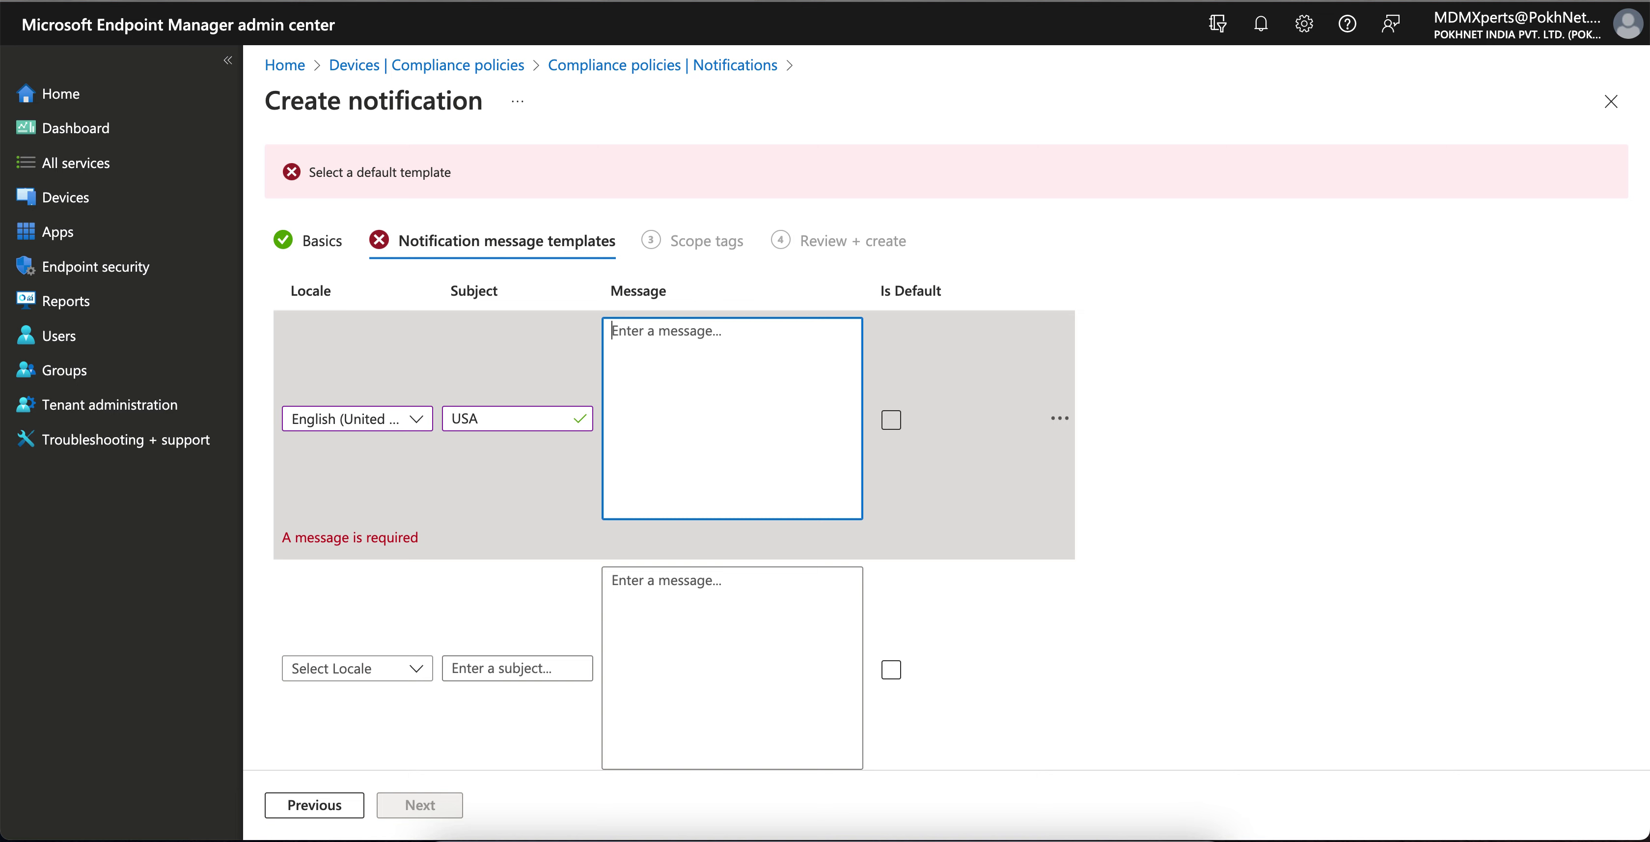
pyautogui.write('Your device is viola')
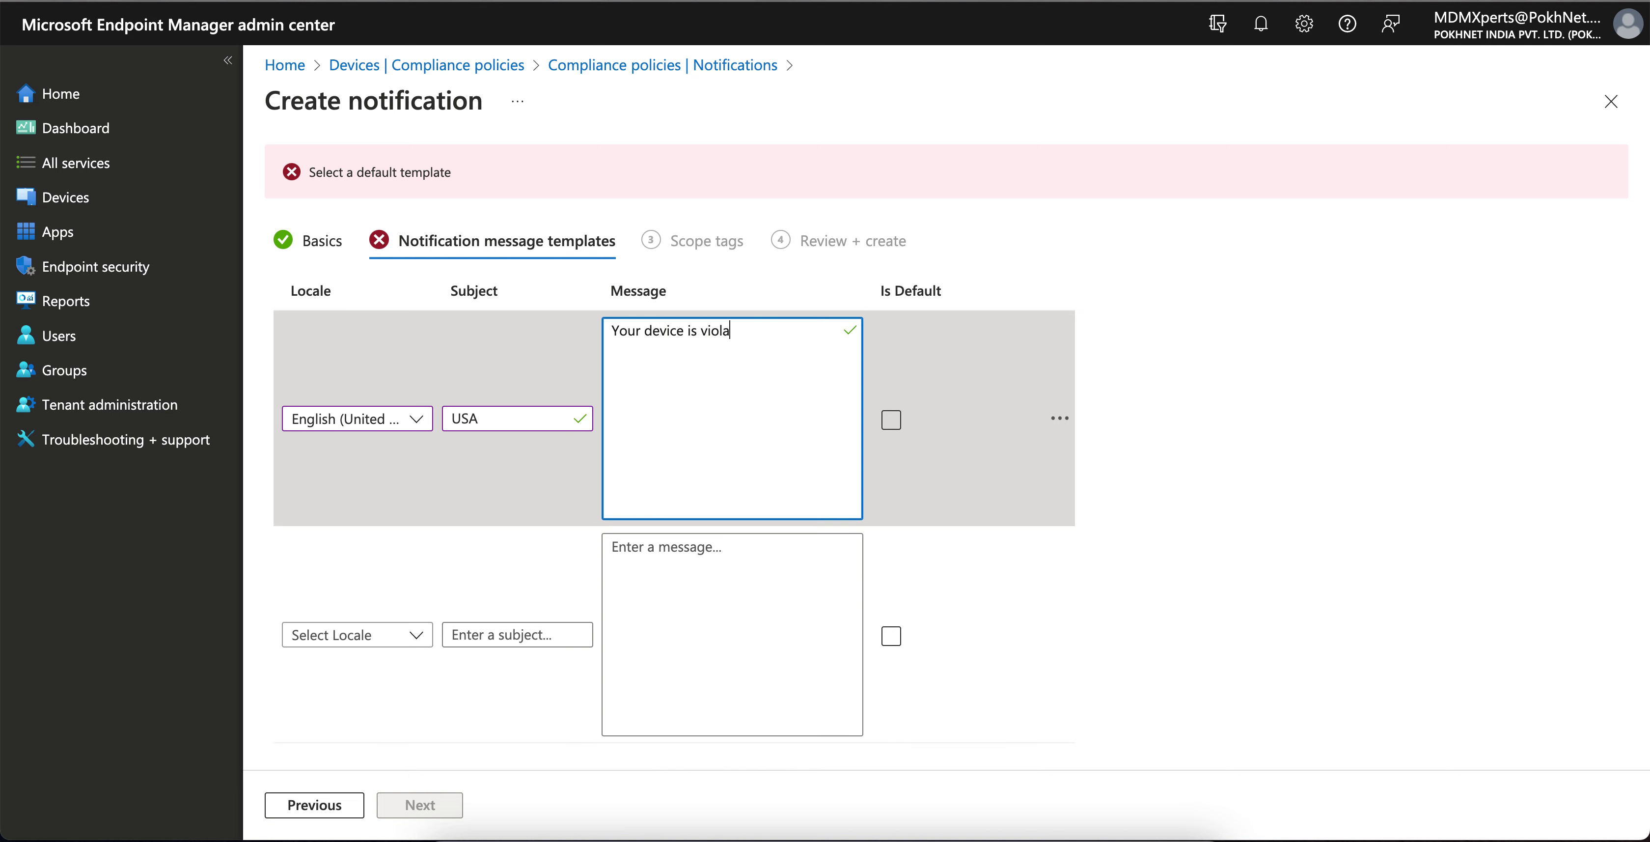
pyautogui.write('ting one fo of the intune policy so ')
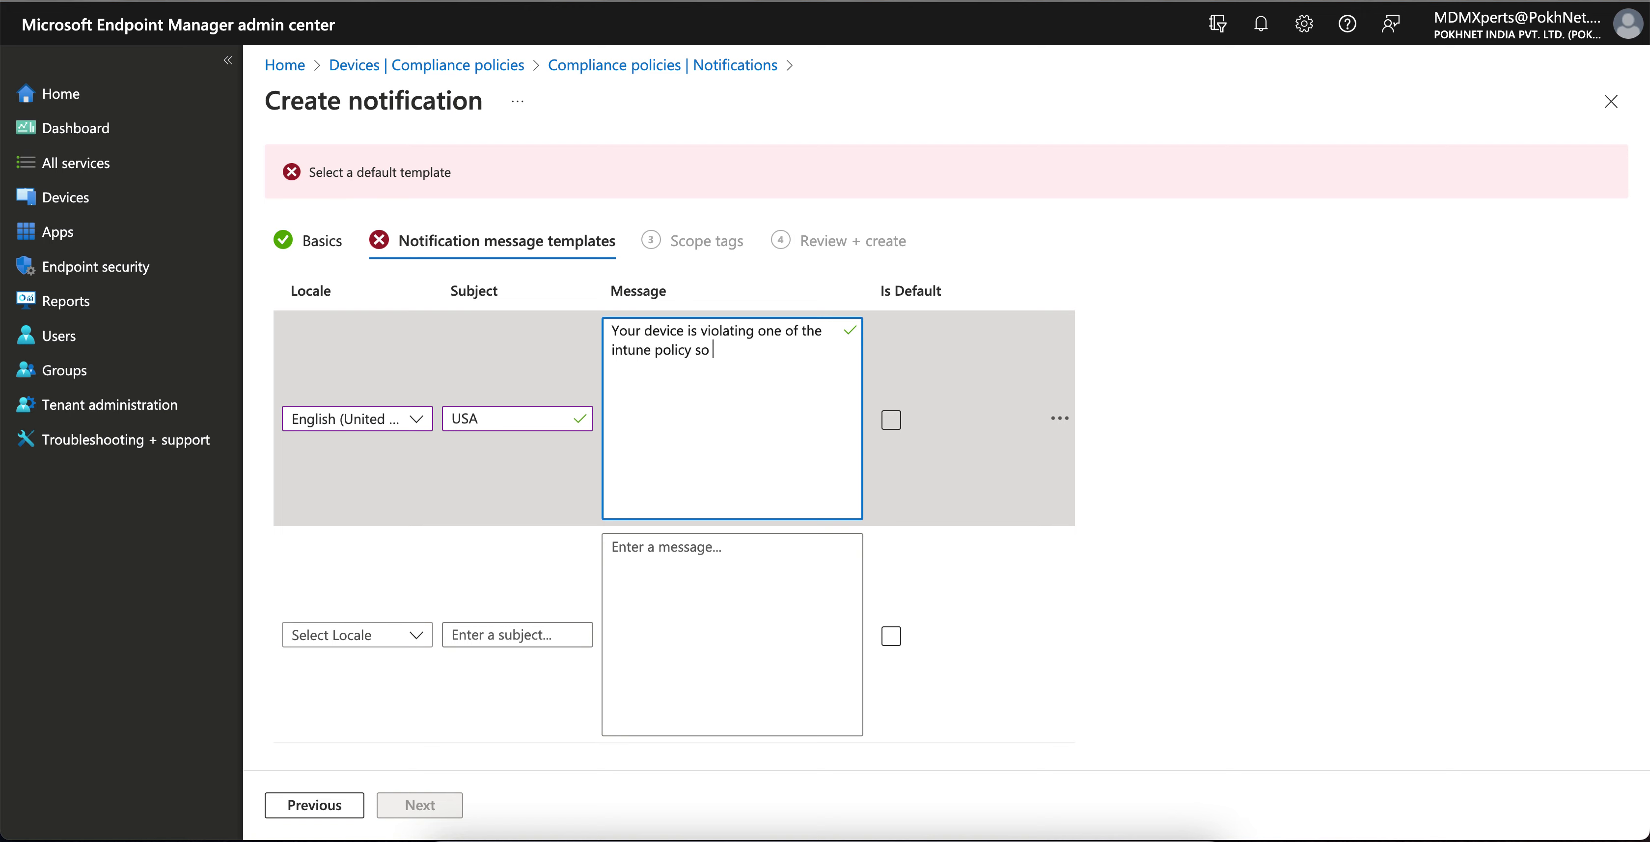
pyautogui.write('please fix the issue on youredevice')
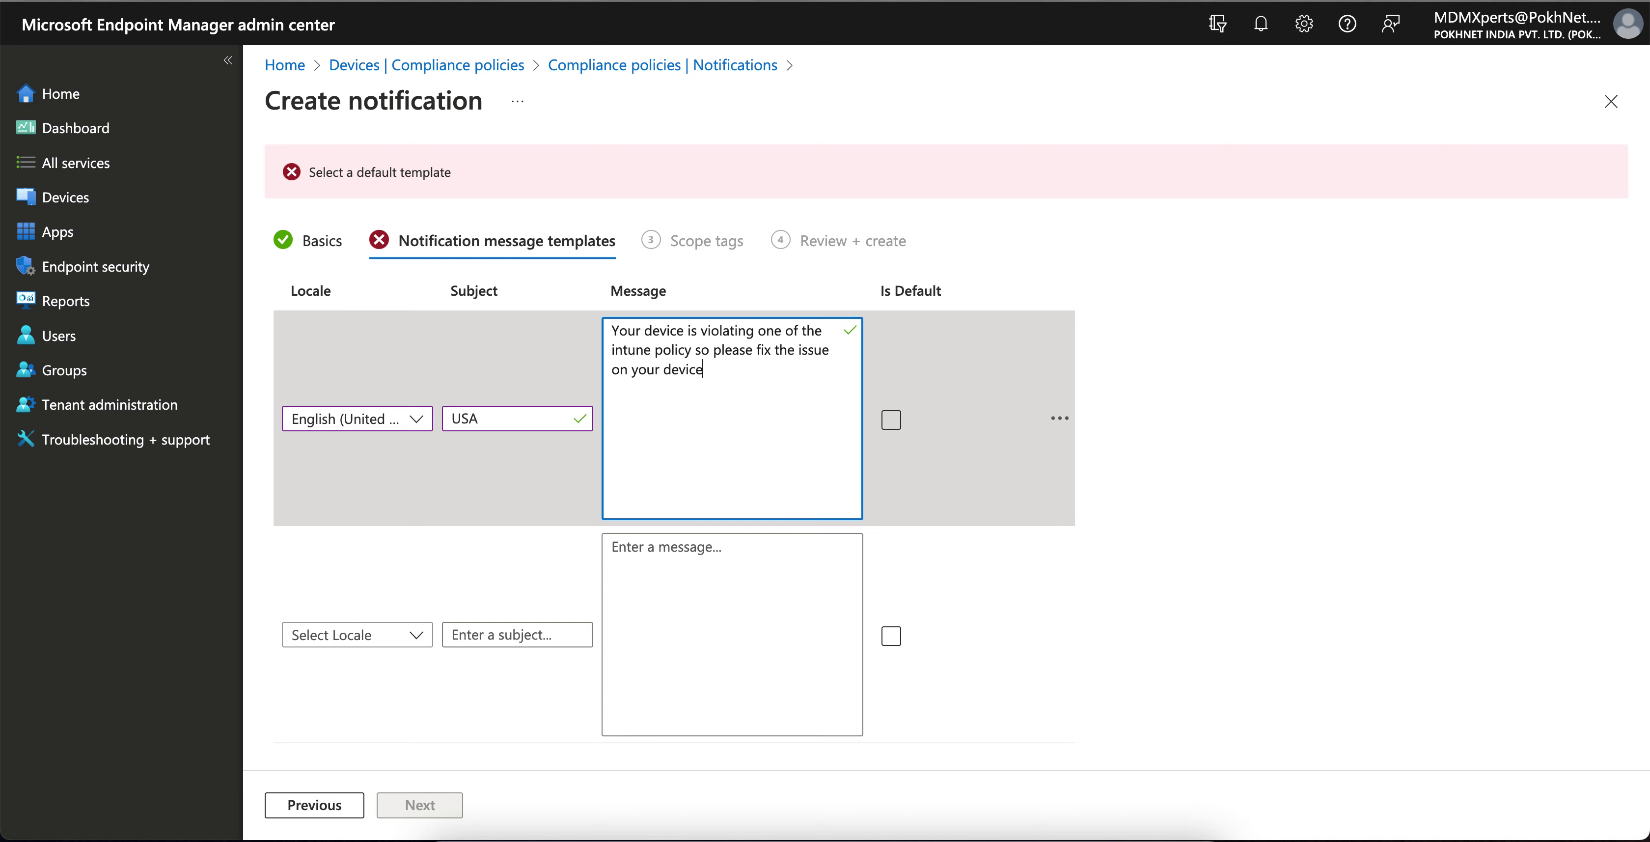
# - Add "and must set the device passcode minium to 4-6 charector to meet the compliance." and "Thanks" to the message and mark the template as default
pyautogui.write('and must set the device passcode ')
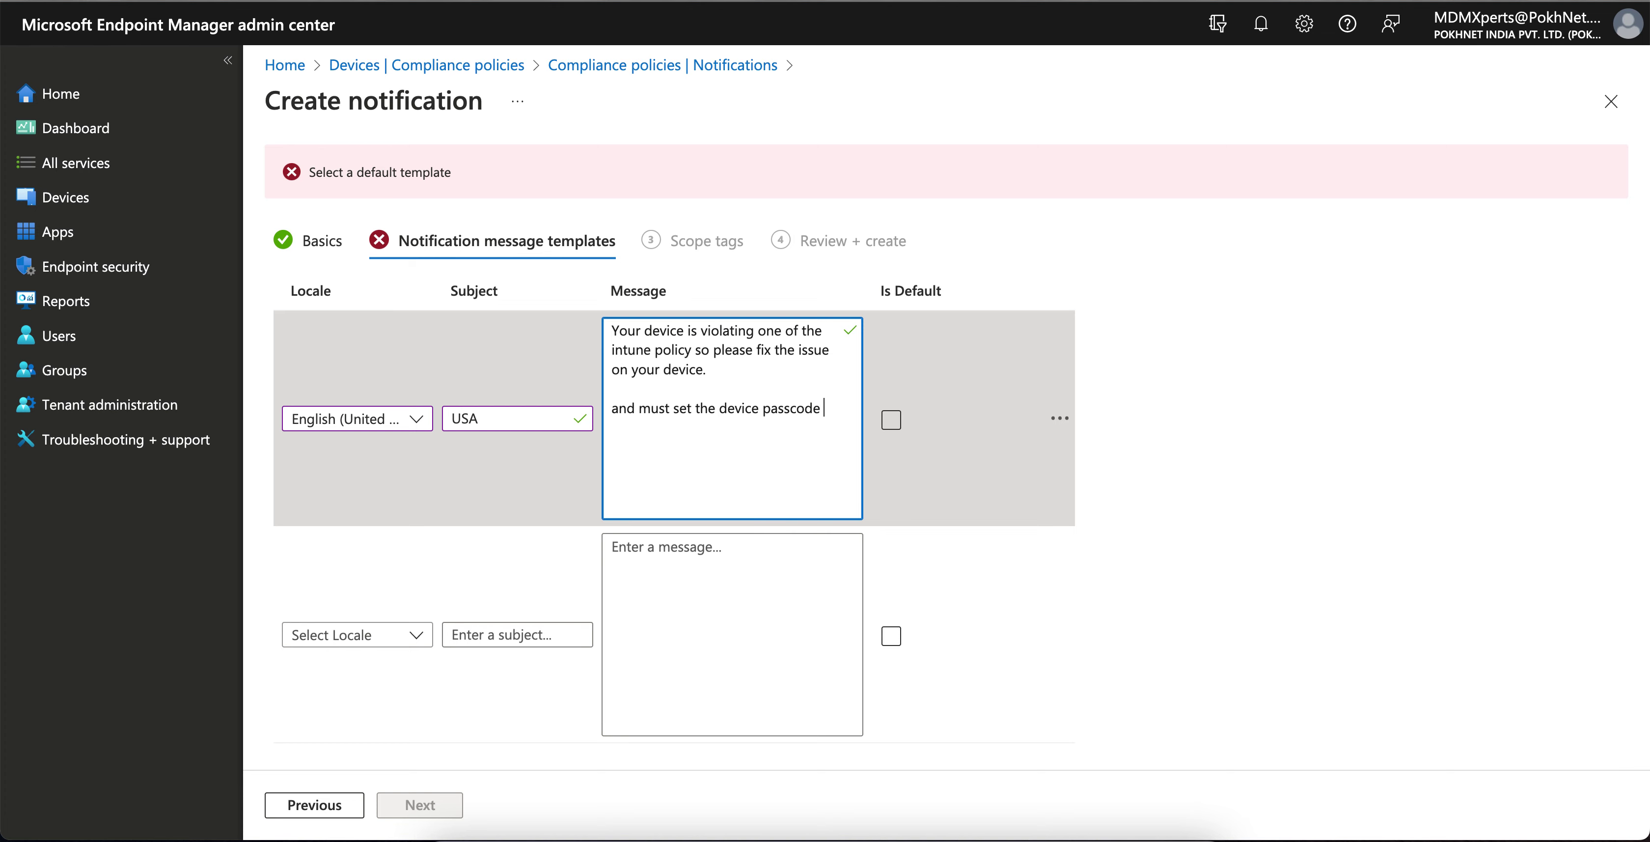
pyautogui.write('4-')
pyautogui.write('mini')
pyautogui.write('um to ')
pyautogui.write('4-6 ')
pyautogui.write('cha')
pyautogui.write('rector ')
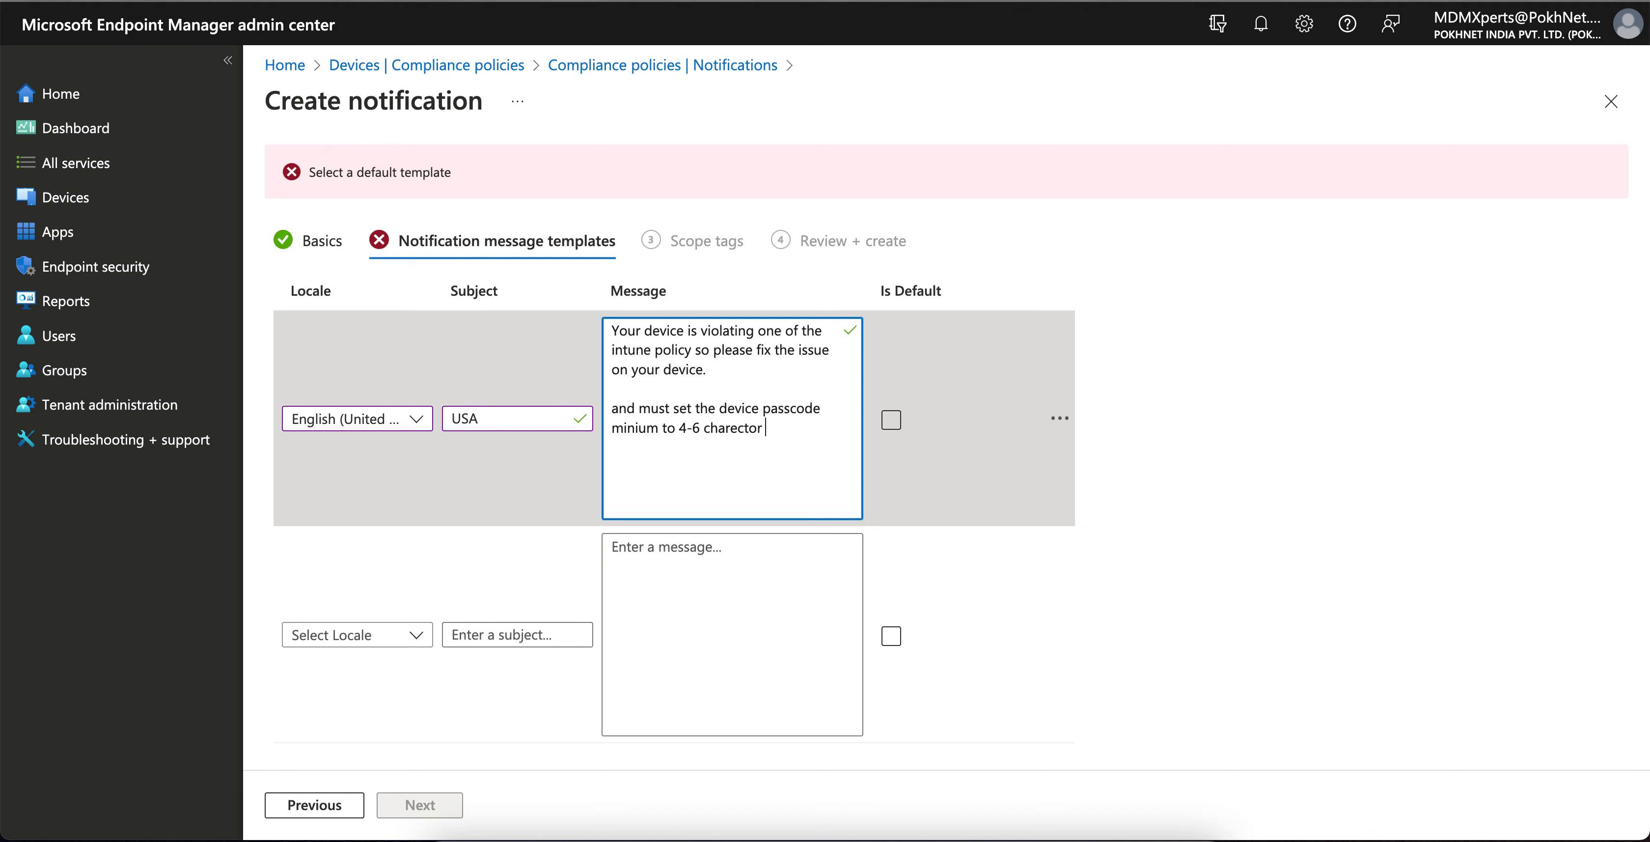
pyautogui.write('to meet the complia')
pyautogui.write('nce.')
pyautogui.write('Thanks')
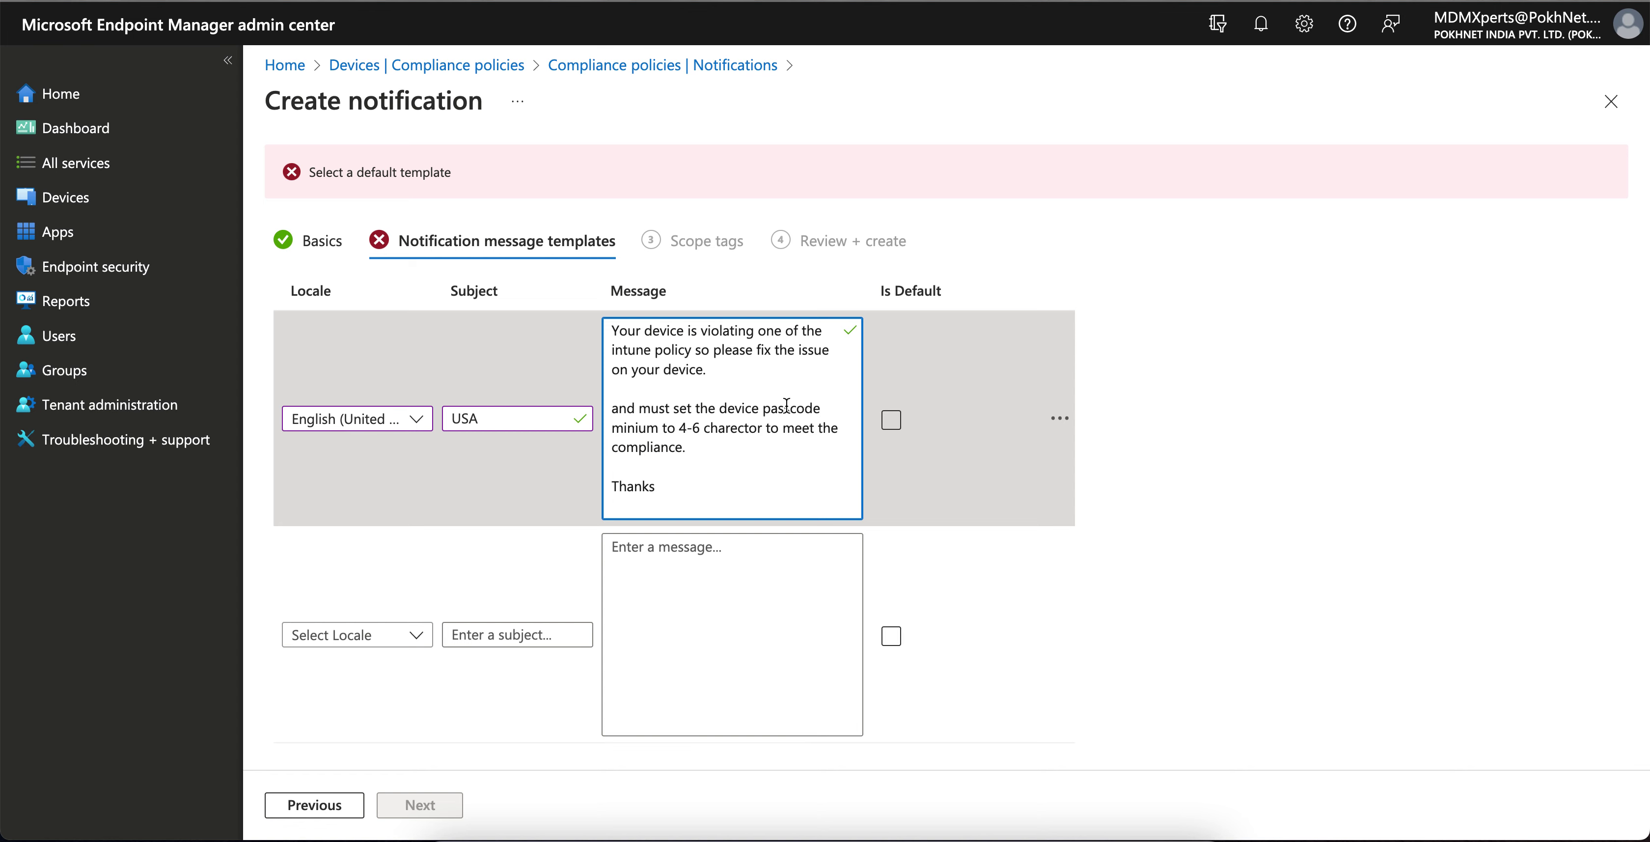
pyautogui.click(891, 417)
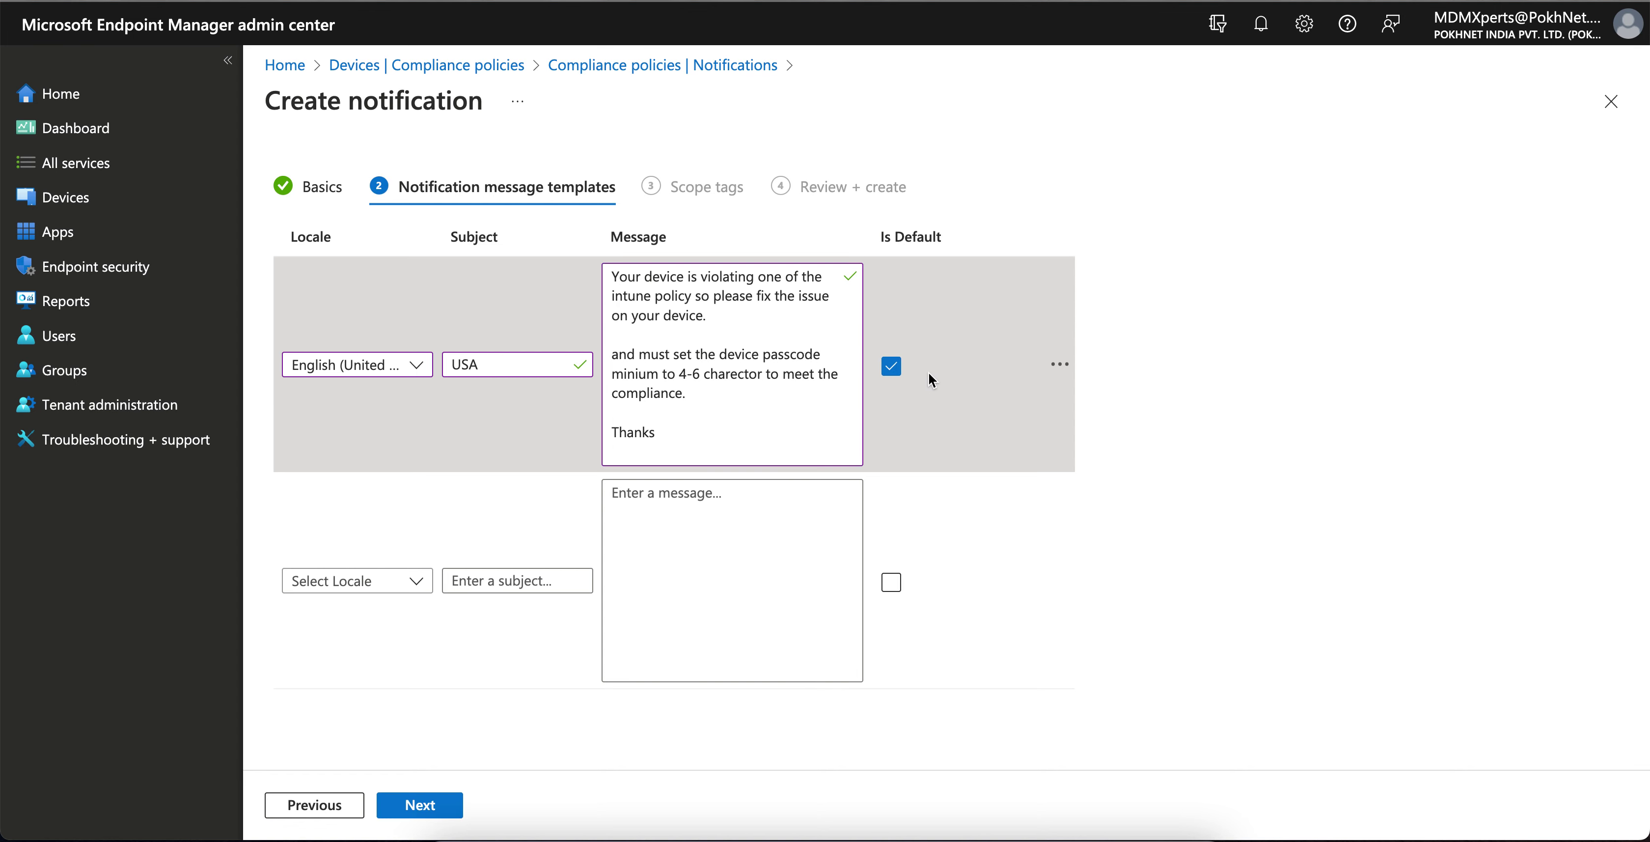
pyautogui.click(1059, 364)
pyautogui.click(1272, 462)
pyautogui.moveTo(487, 365); pyautogui.dragTo(442, 368)
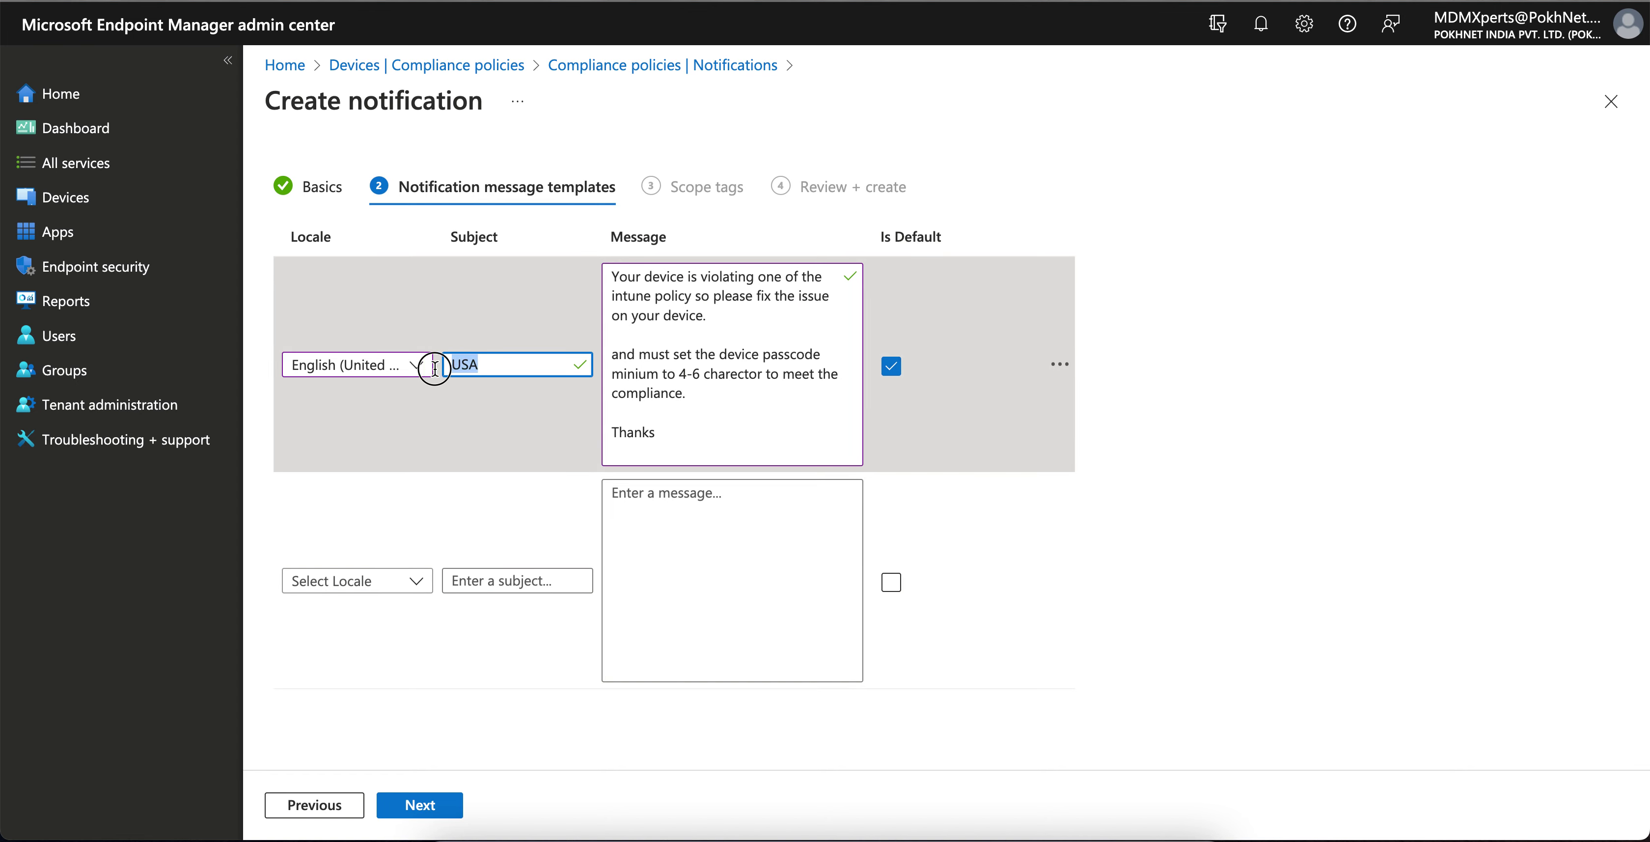
pyautogui.click(419, 365)
pyautogui.click(497, 359)
# - Look through the locales available for a second message template without choosing one
pyautogui.click(367, 581)
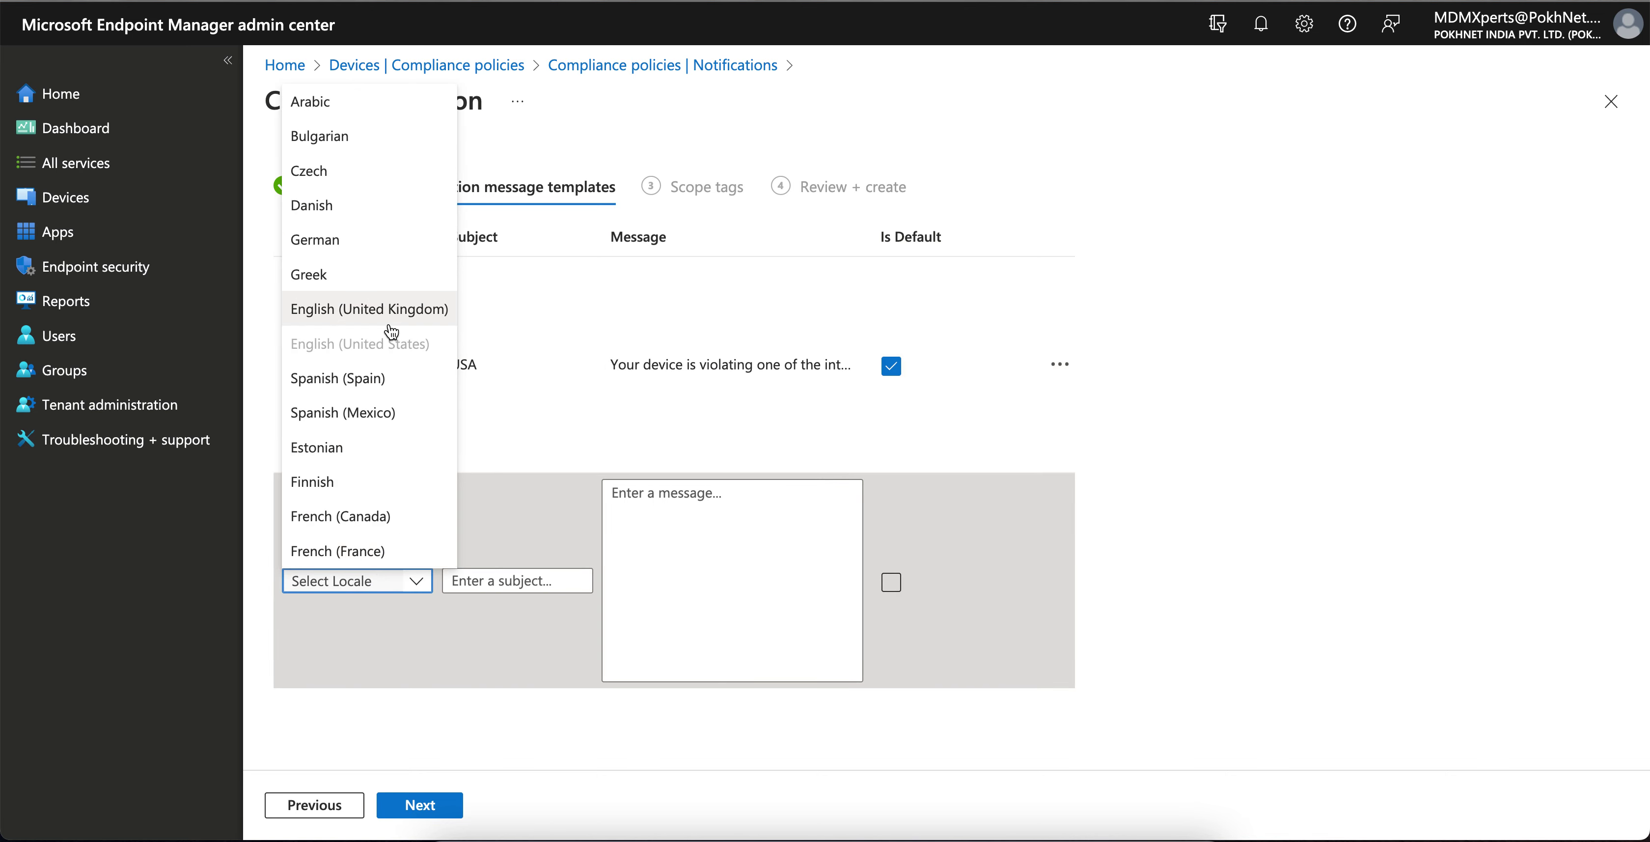
pyautogui.scroll(-6, 391, 332)
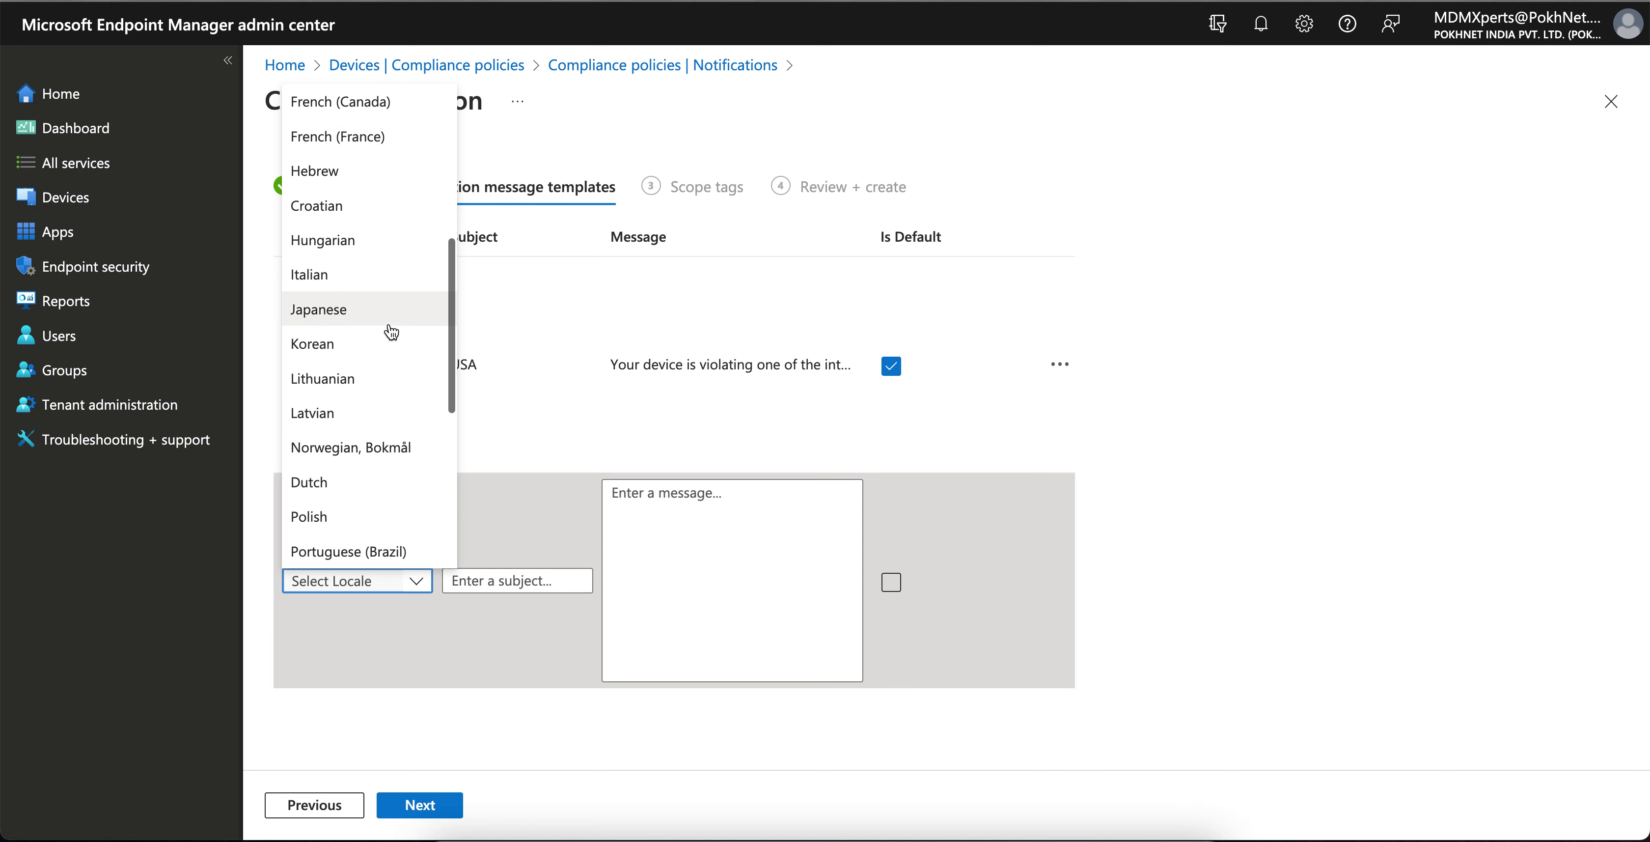
pyautogui.scroll(-3, 391, 332)
pyautogui.scroll(-3, 392, 332)
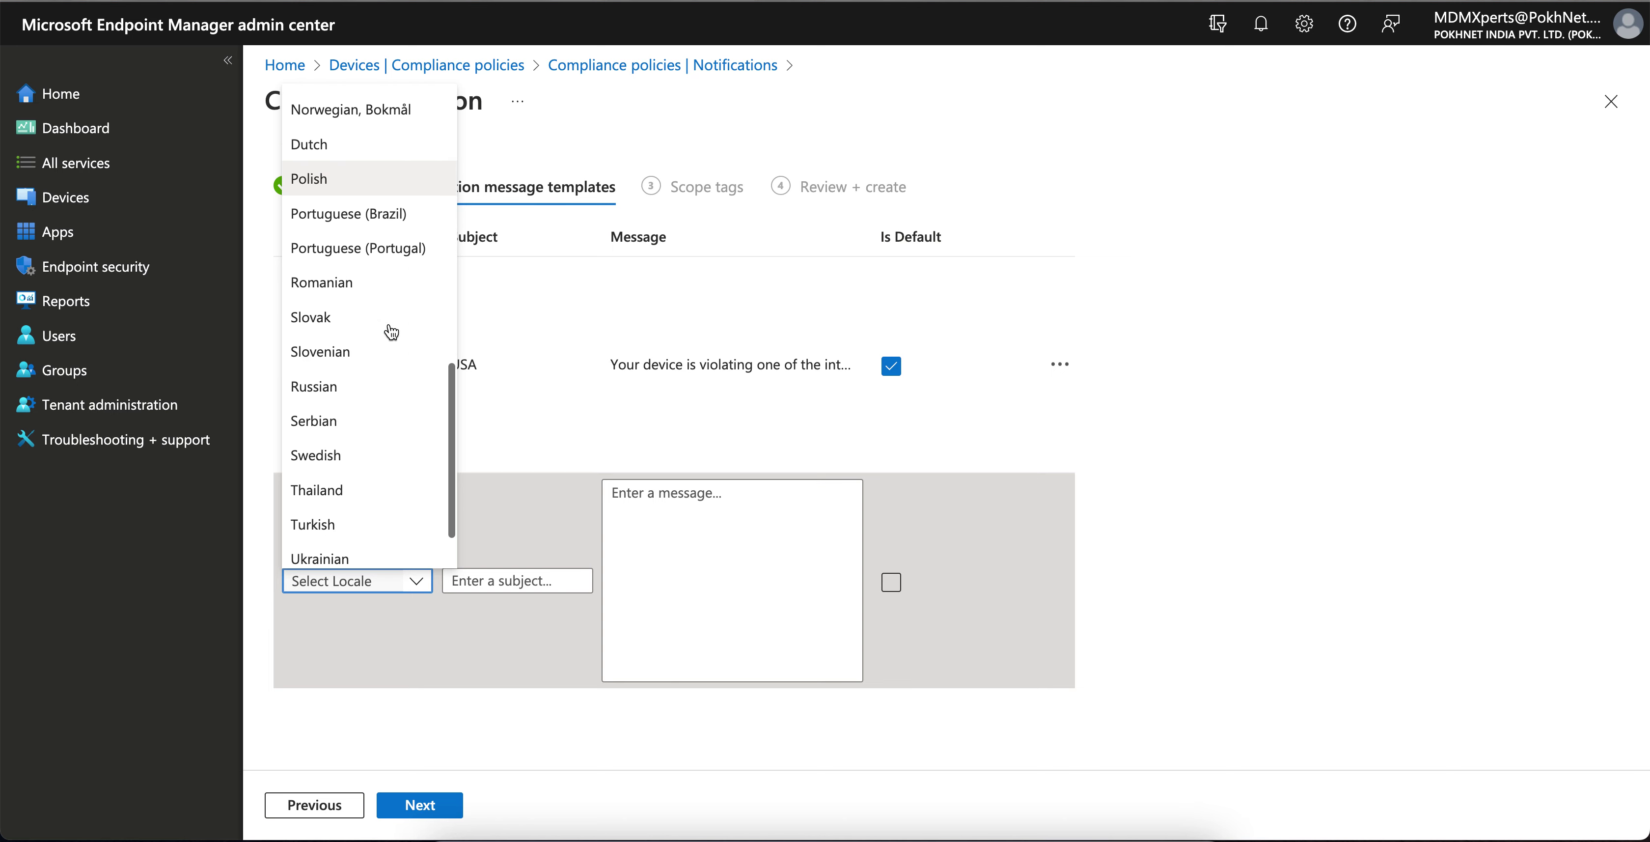
pyautogui.scroll(-1, 378, 370)
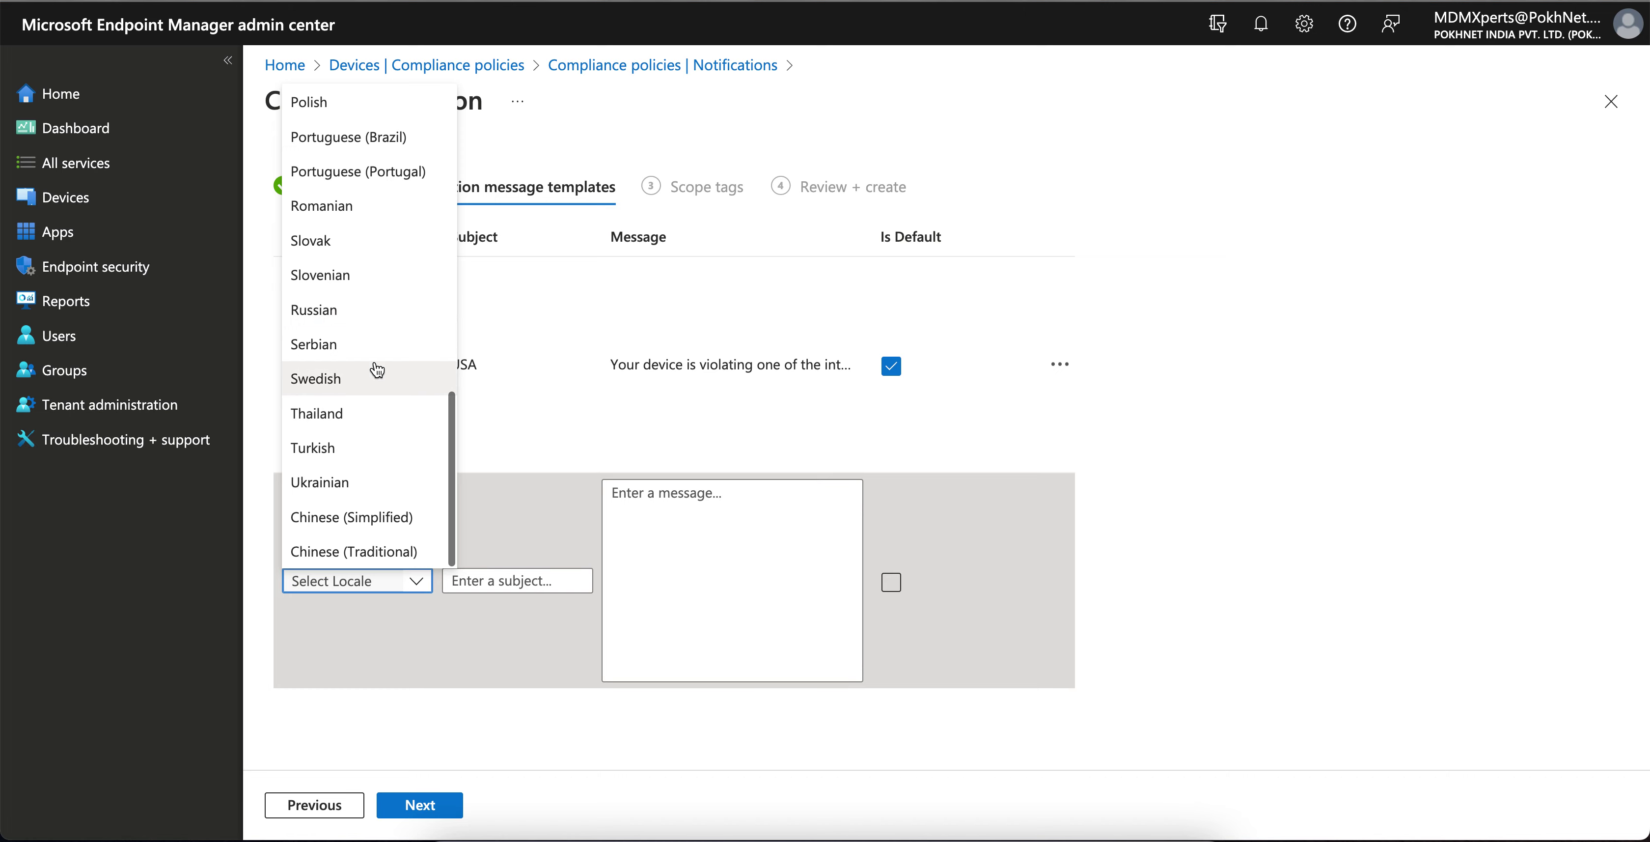
pyautogui.click(1222, 446)
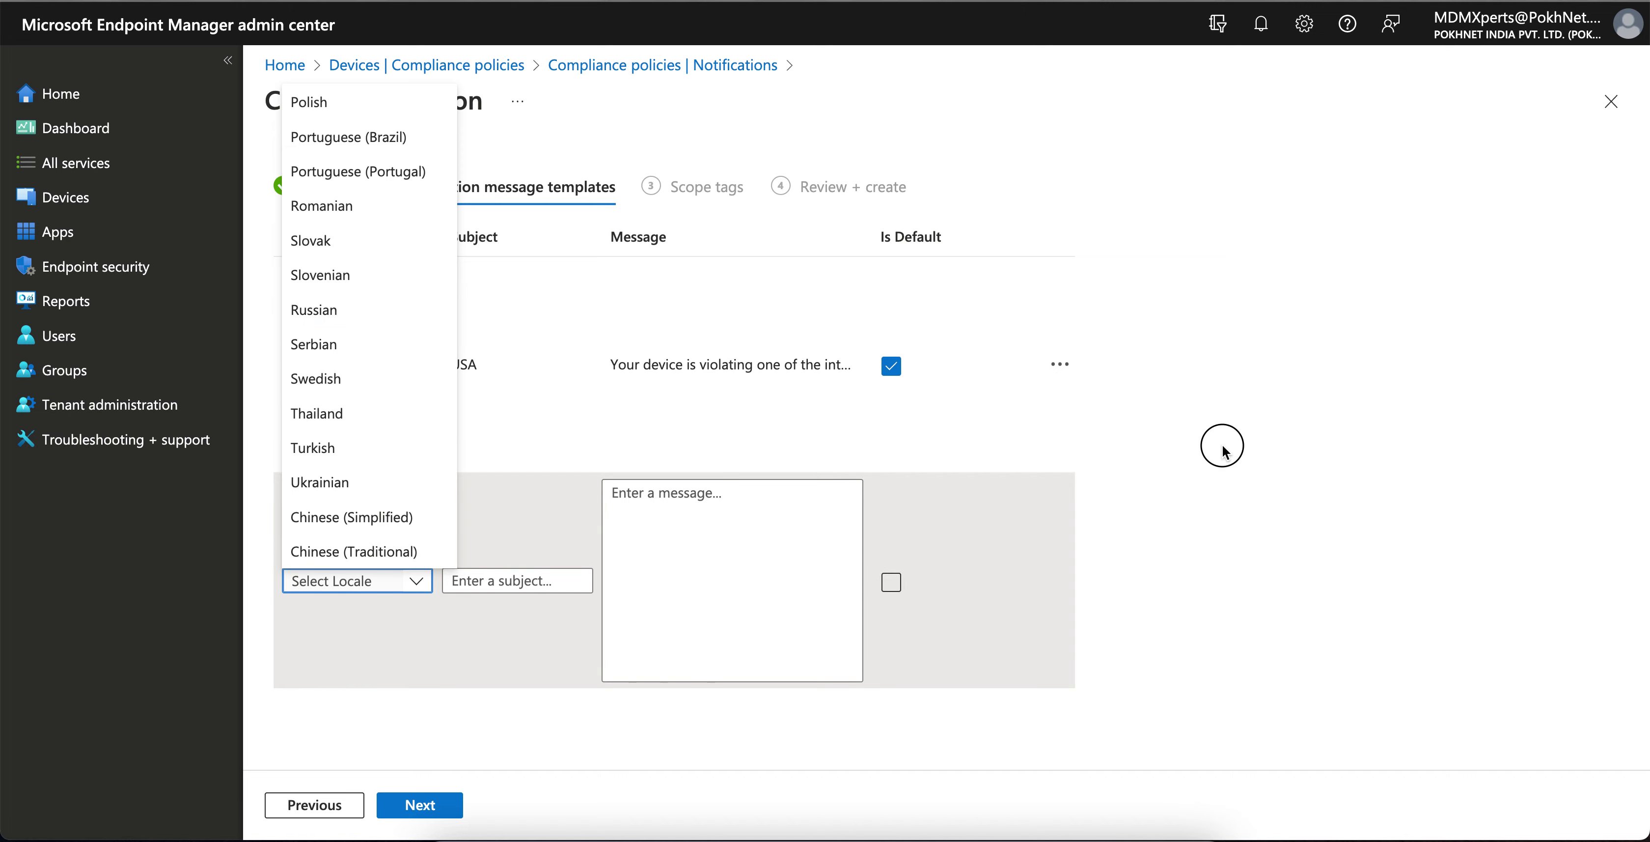
# - Change the English (United States) template's subject to "Important - Your device is non-compliant"
pyautogui.click(486, 369)
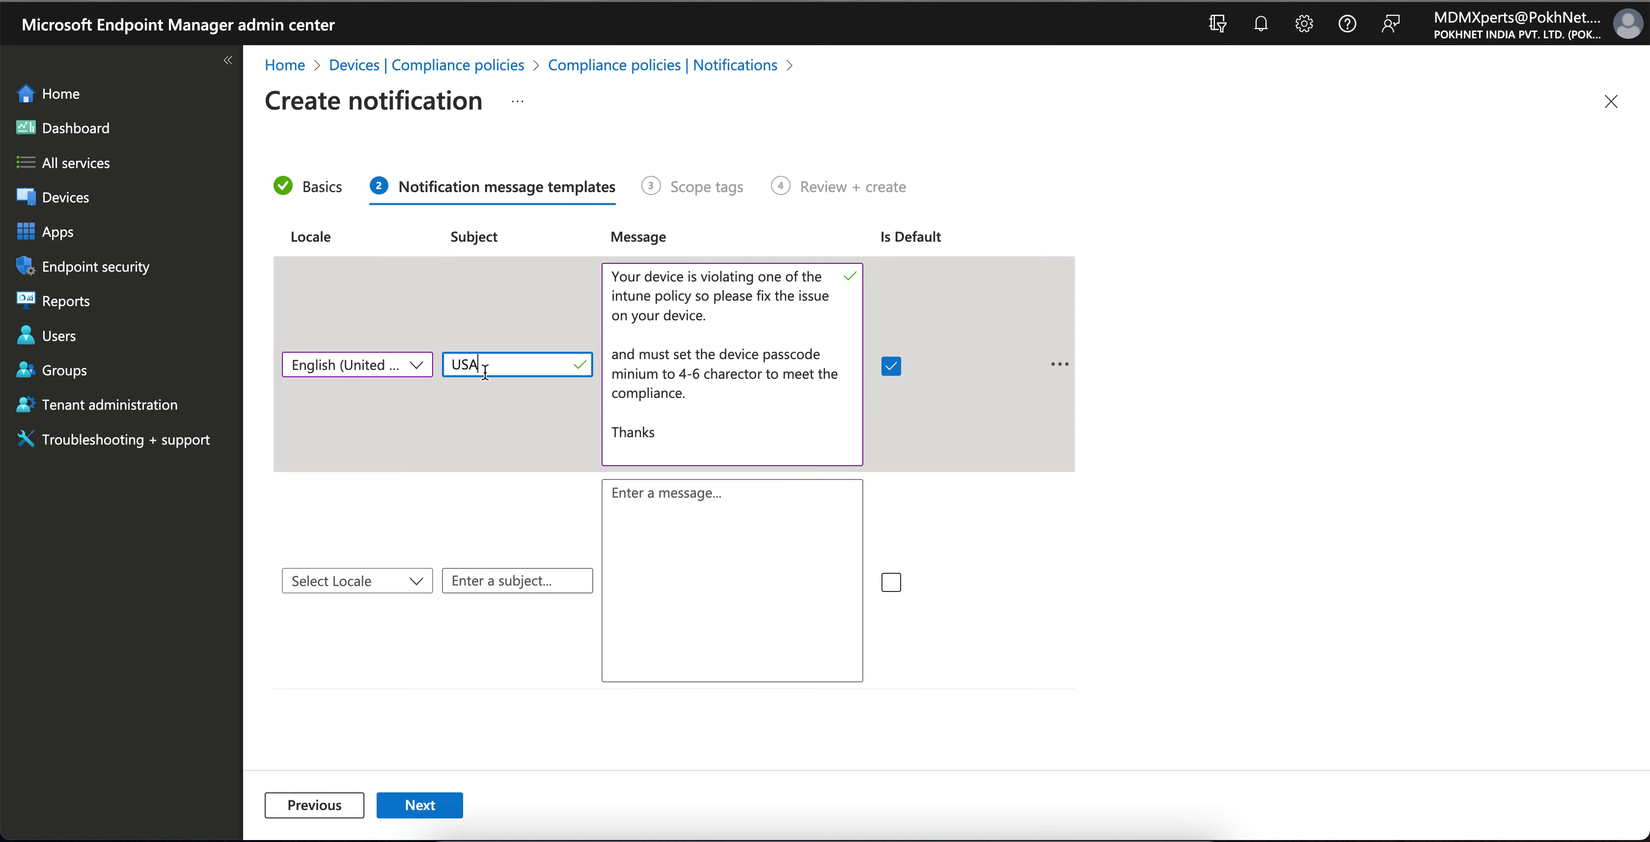
pyautogui.press('BackSpace')
pyautogui.press('BackSpace')
pyautogui.press('BackSpace')
pyautogui.write('In')
pyautogui.press('BackSpace')
pyautogui.press('BackSpace')
pyautogui.write('Imp')
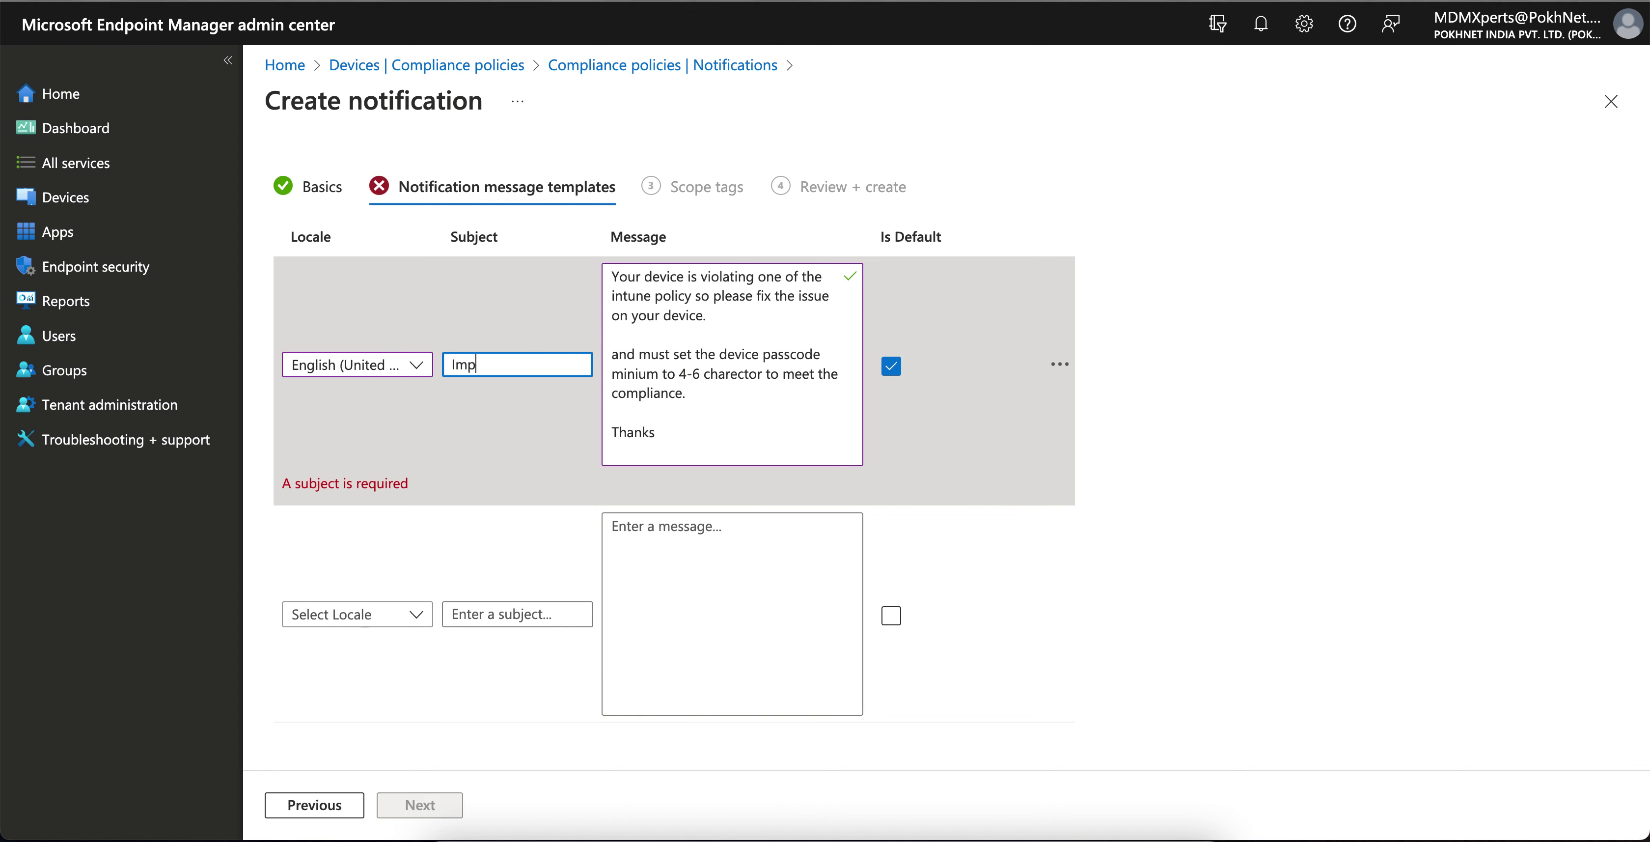
pyautogui.write('ortant -')
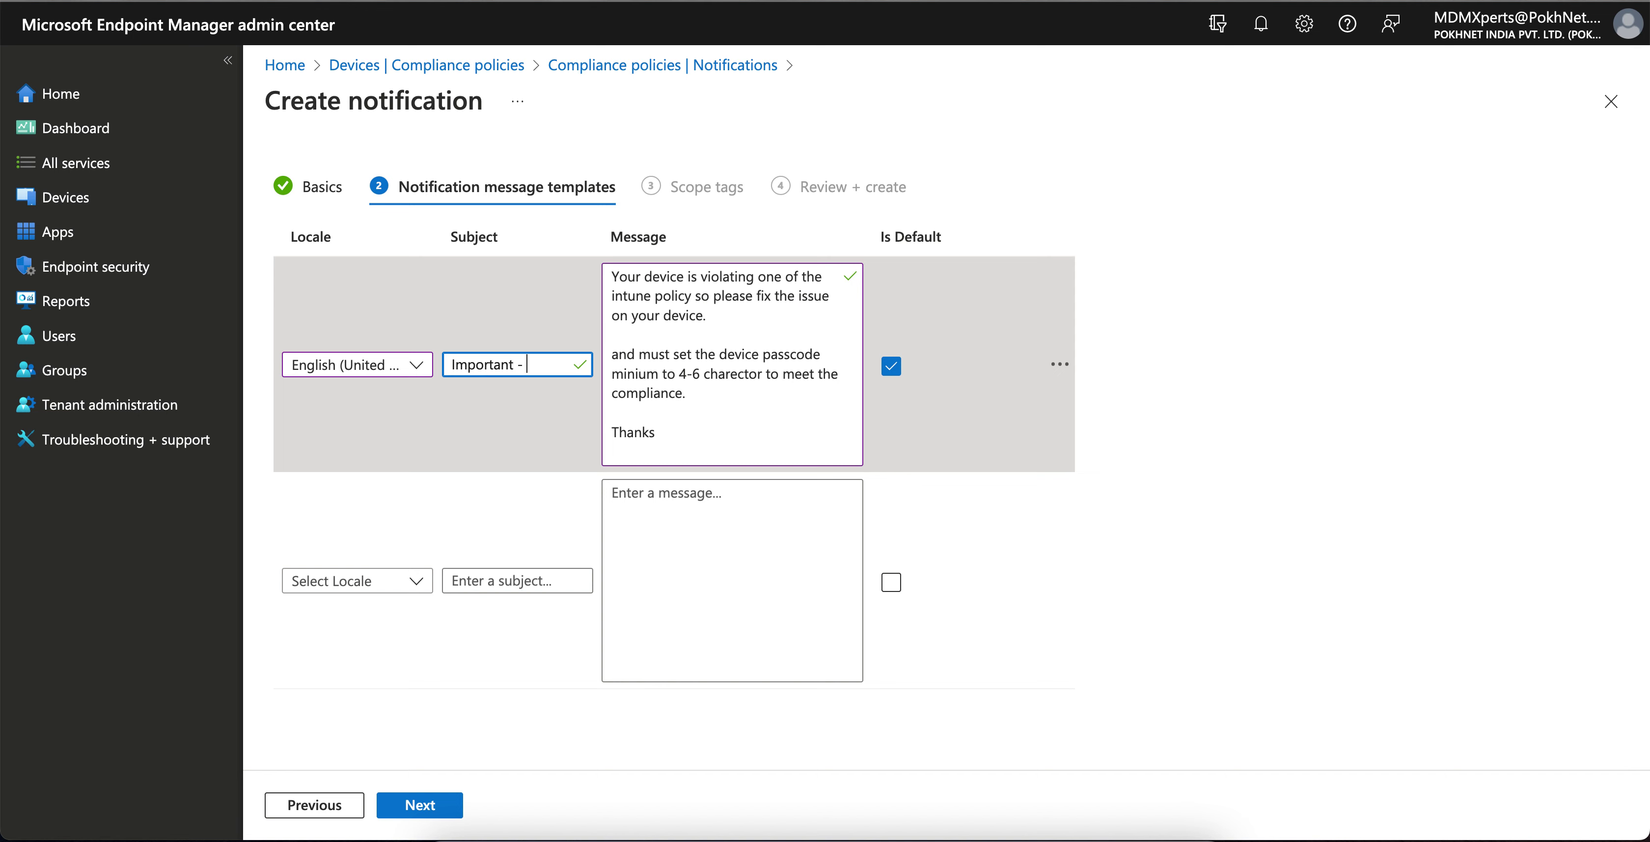
pyautogui.write(' Your device is n')
pyautogui.write('o')
pyautogui.write('n-co')
pyautogui.write('i')
pyautogui.press('BackSpace')
pyautogui.write('mpliant')
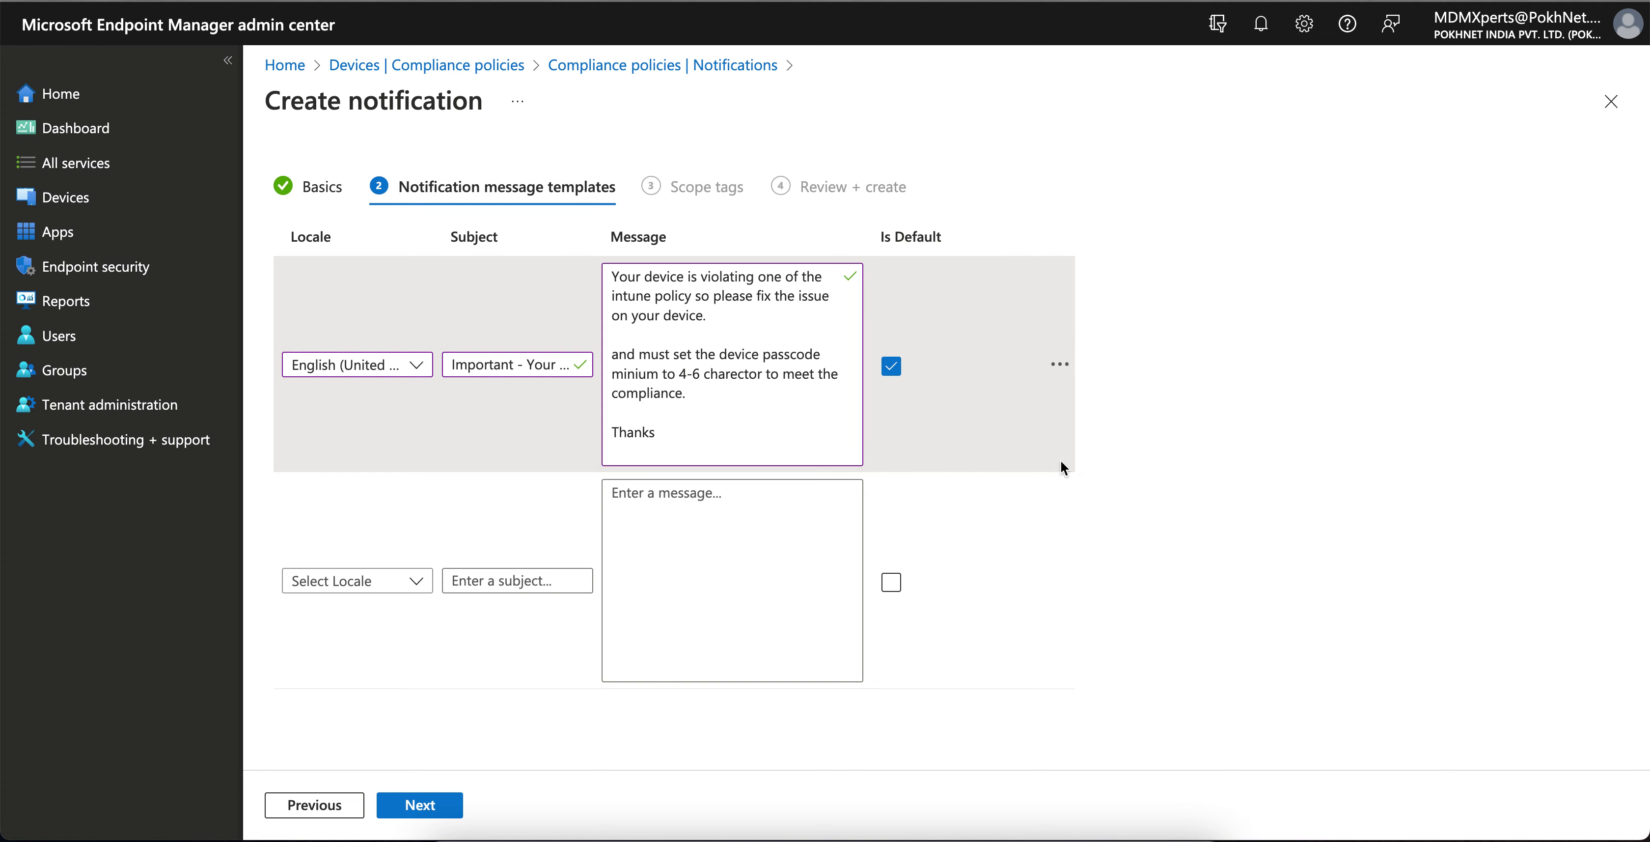
# - Check the available scope tags, keep only Default, and create the notification
pyautogui.click(451, 805)
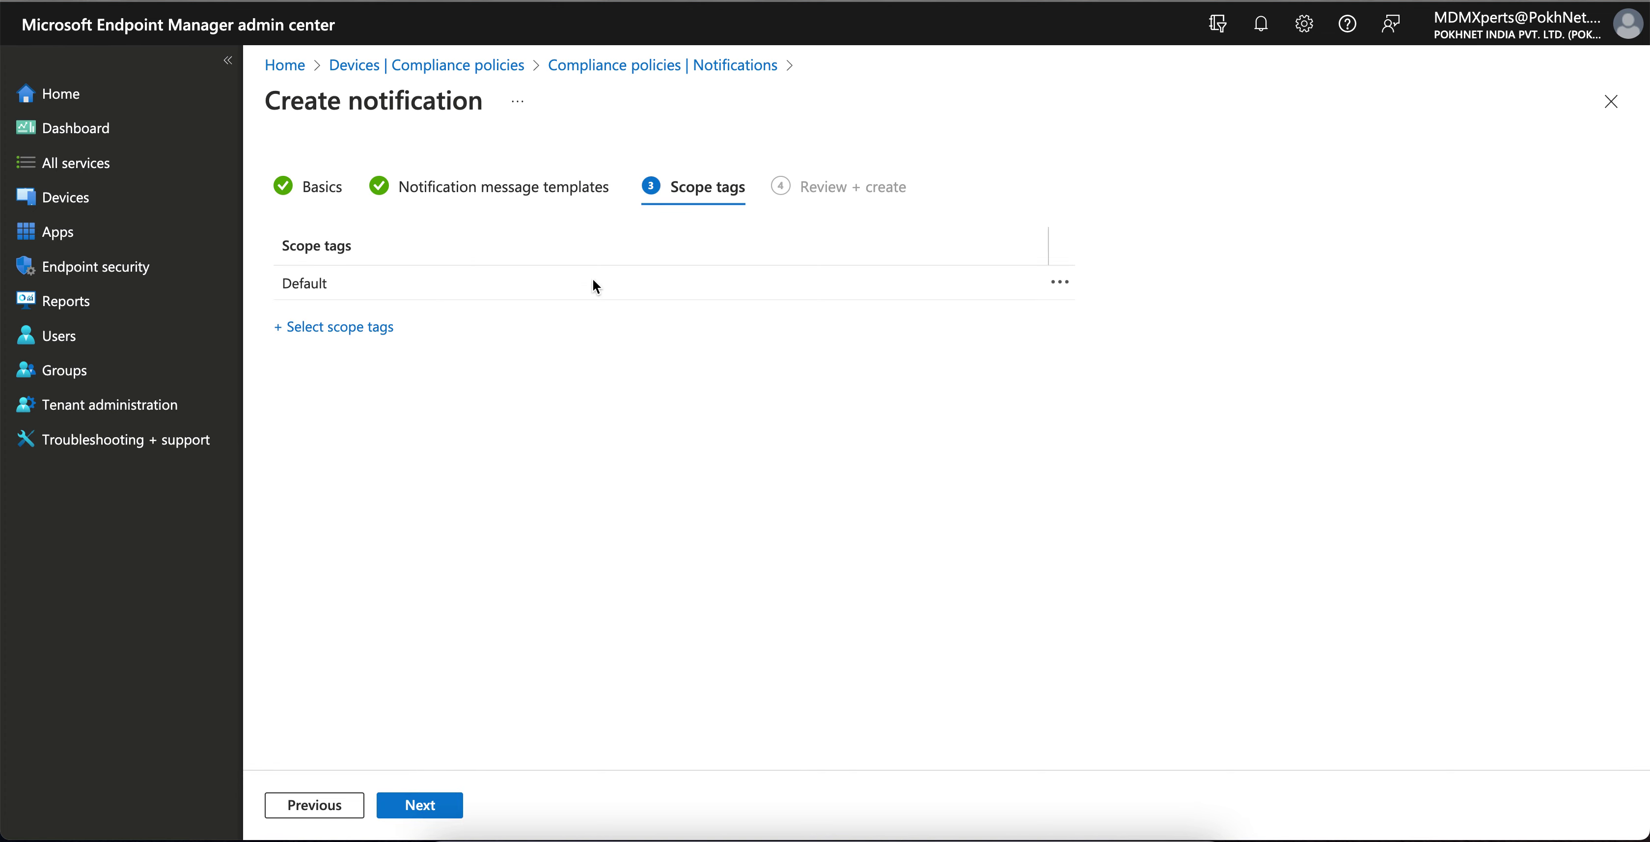
pyautogui.click(361, 327)
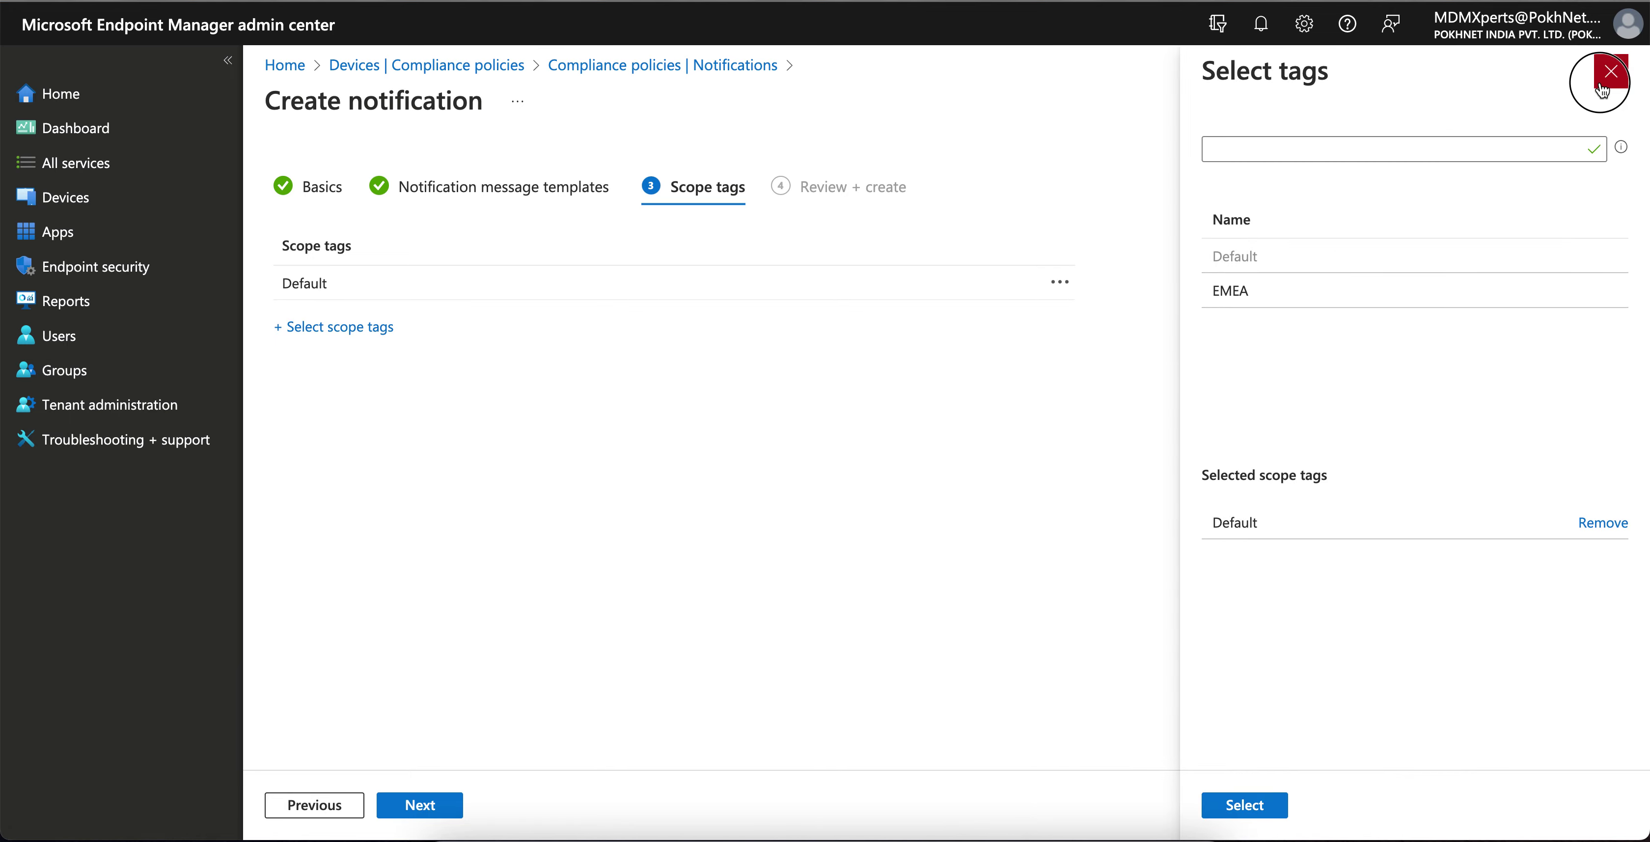
pyautogui.click(1610, 71)
pyautogui.click(426, 803)
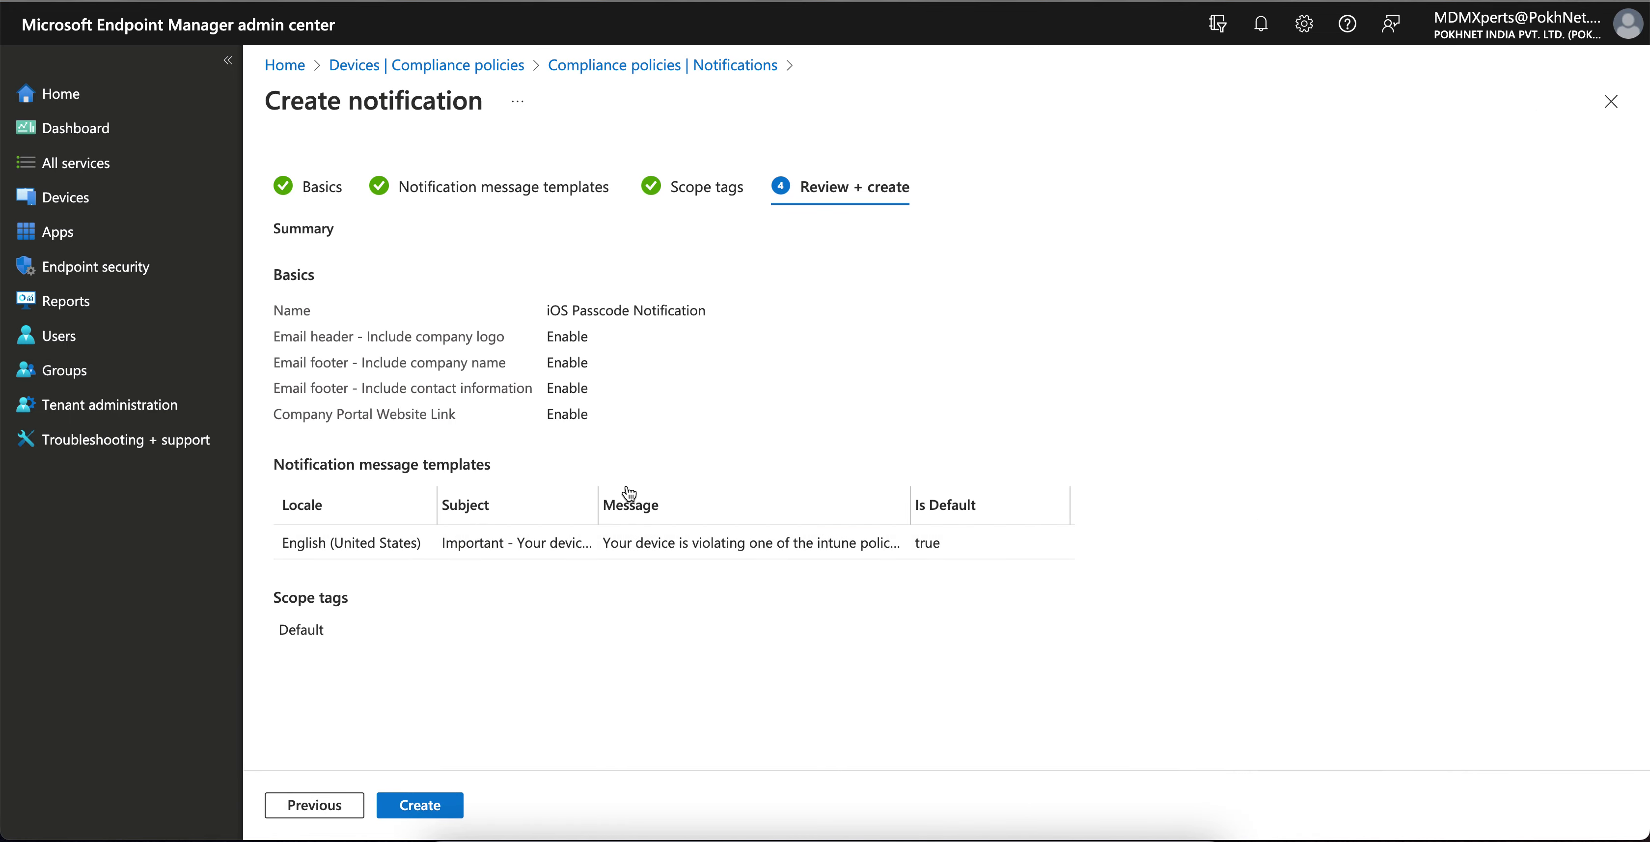
pyautogui.click(441, 803)
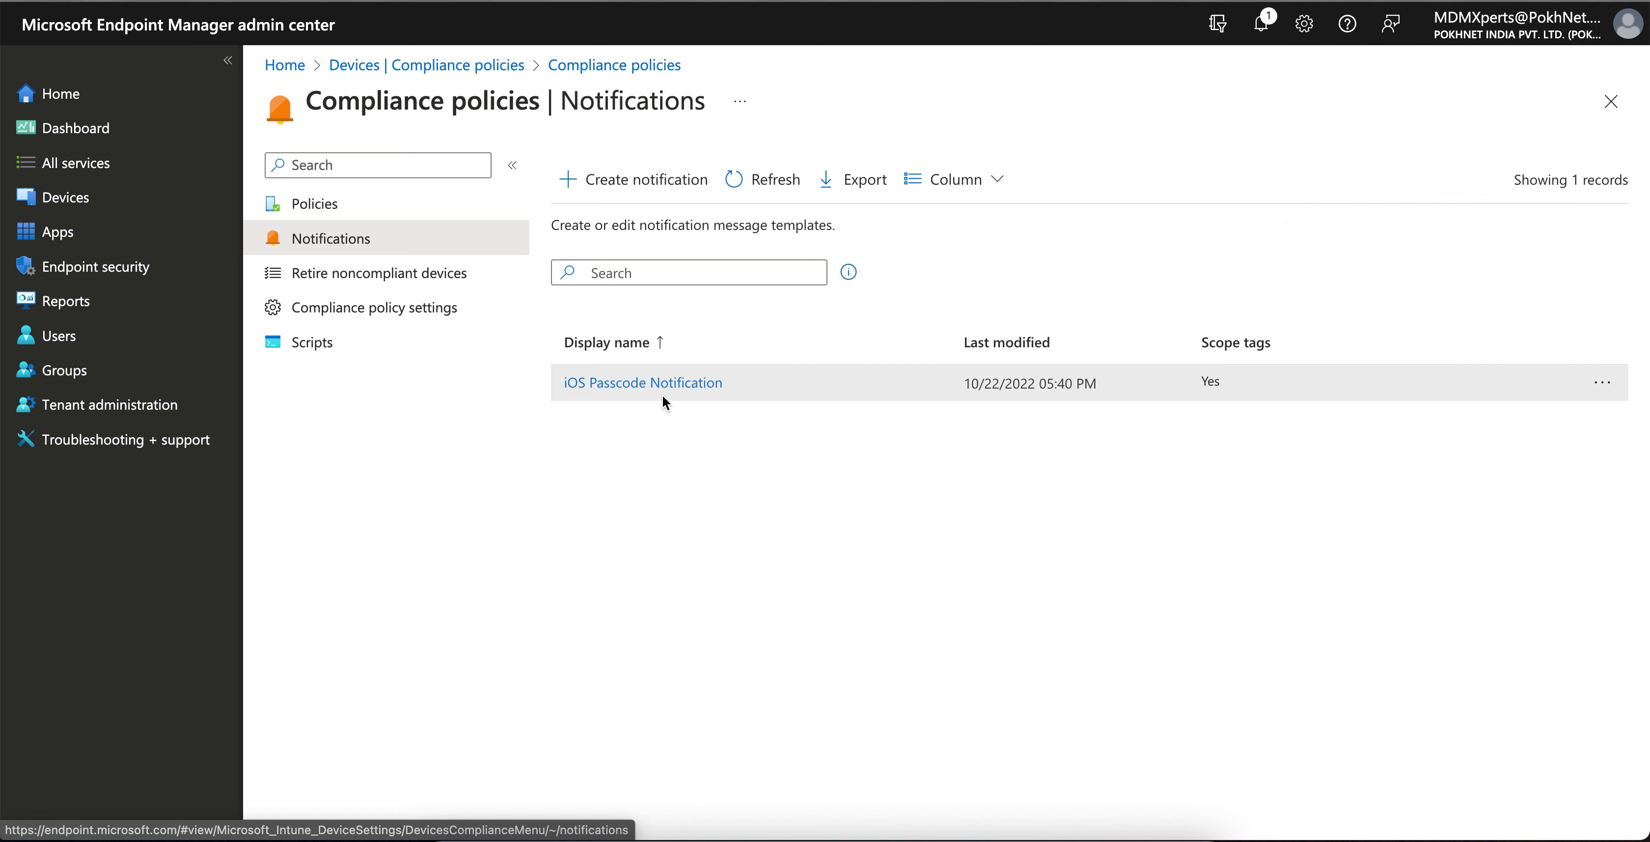
# - Open the properties of the Global - iOS COD Compliance Policy and start editing its actions for noncompliance
pyautogui.click(403, 211)
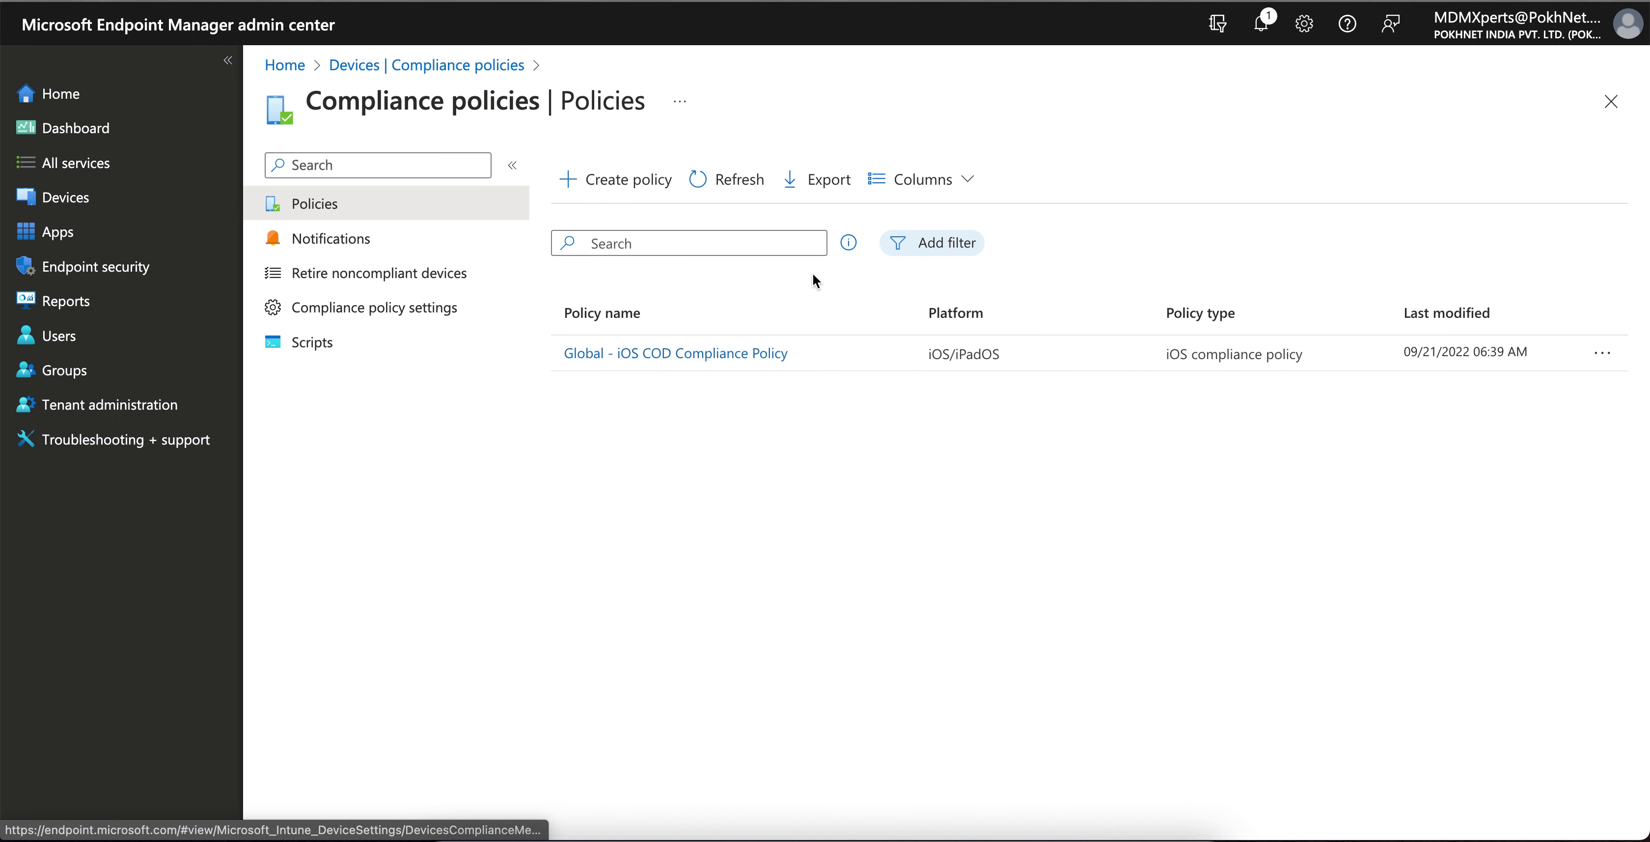
pyautogui.click(720, 361)
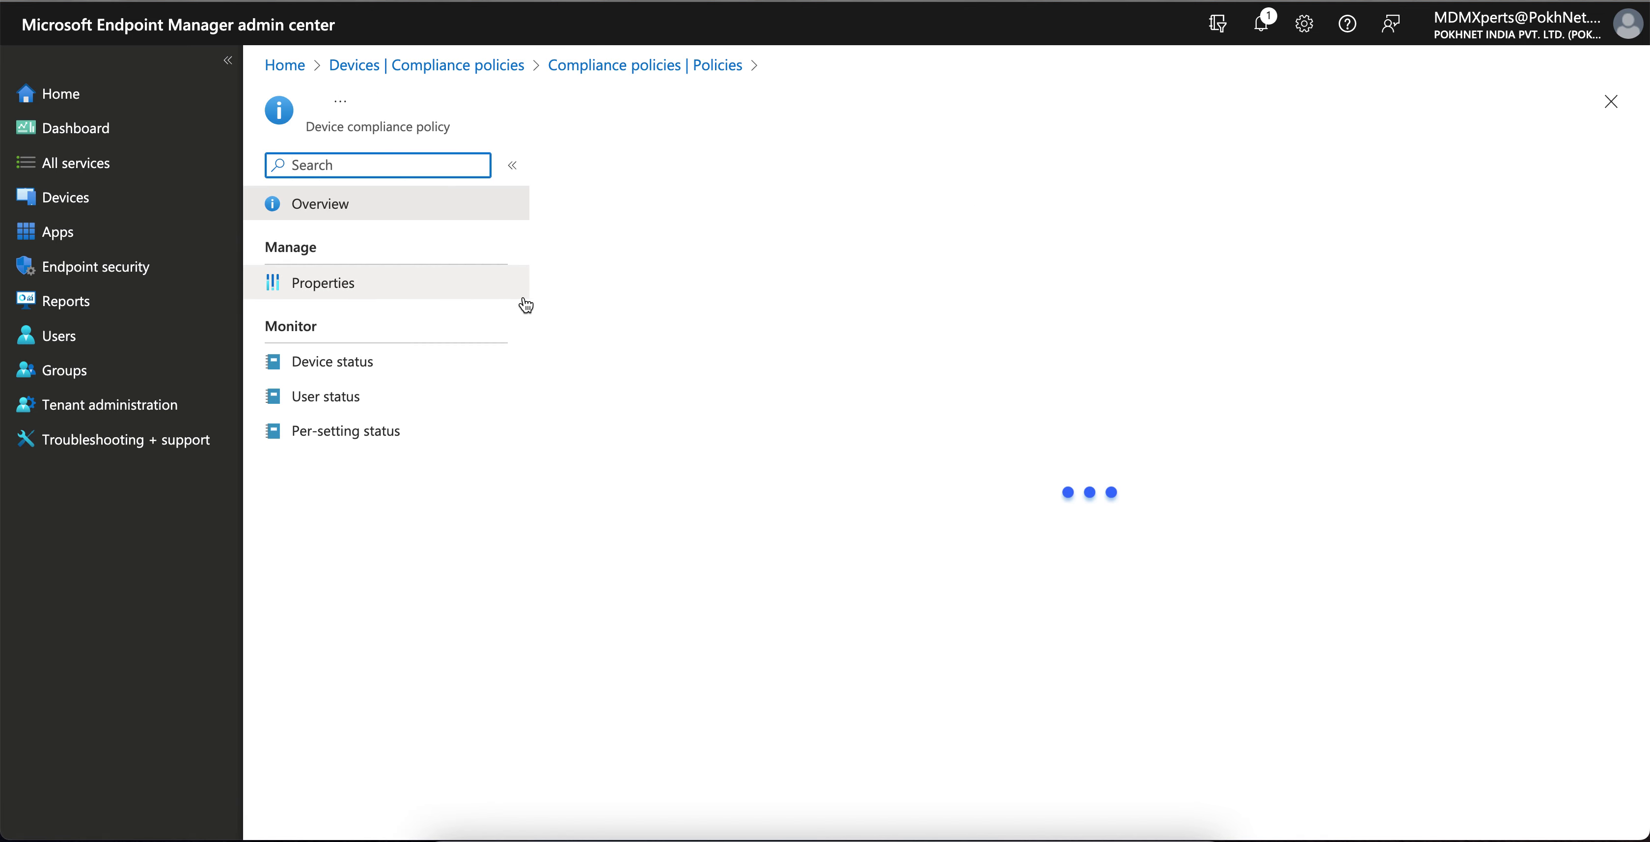
pyautogui.click(417, 295)
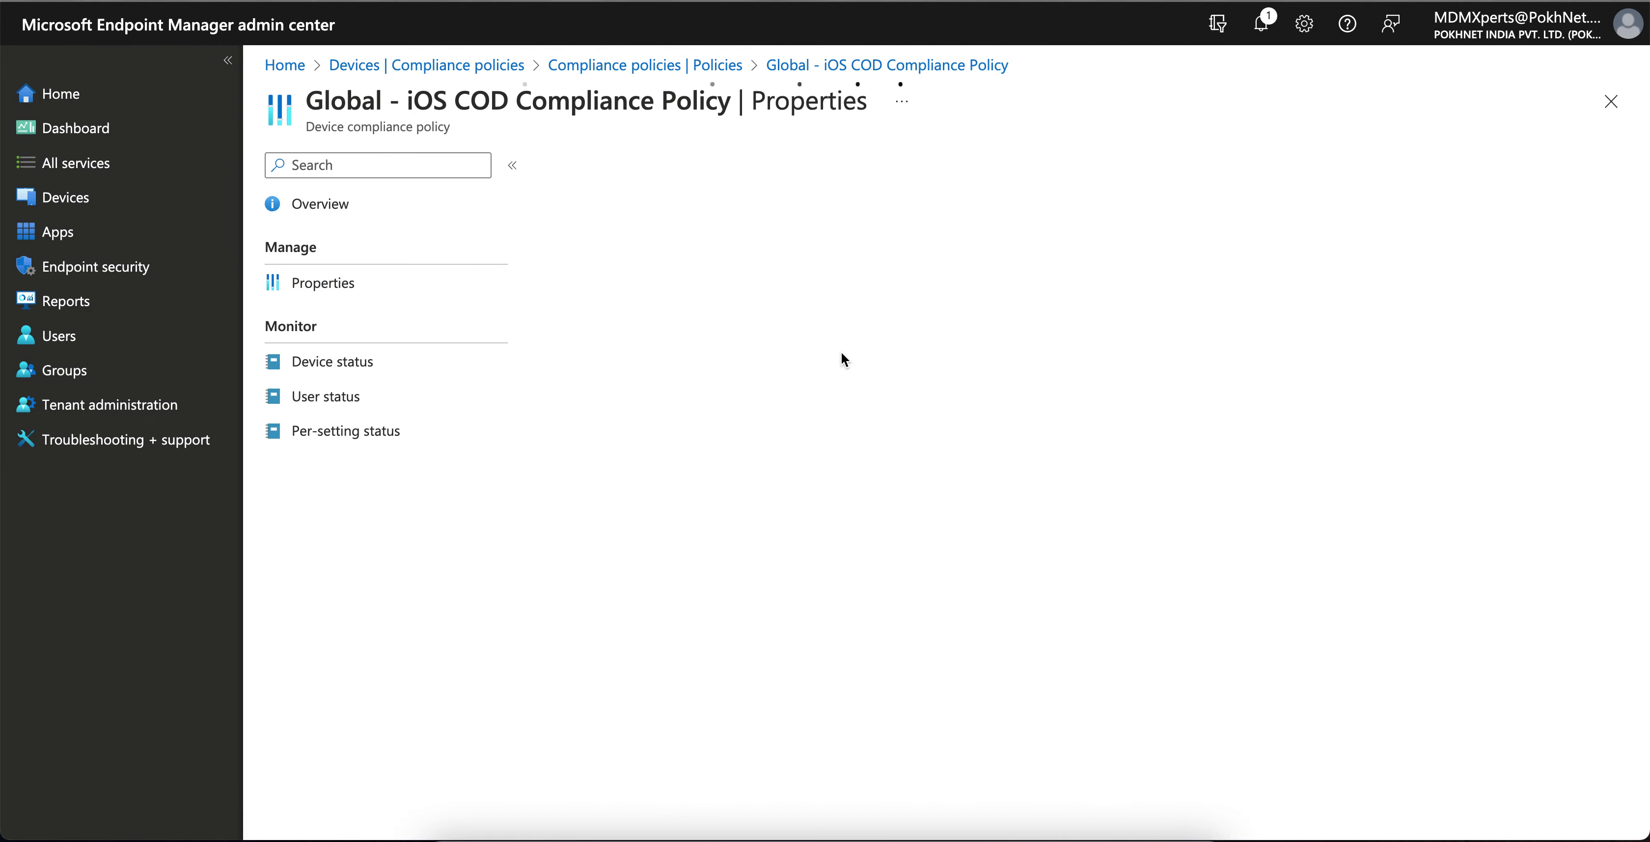
pyautogui.scroll(-10, 841, 355)
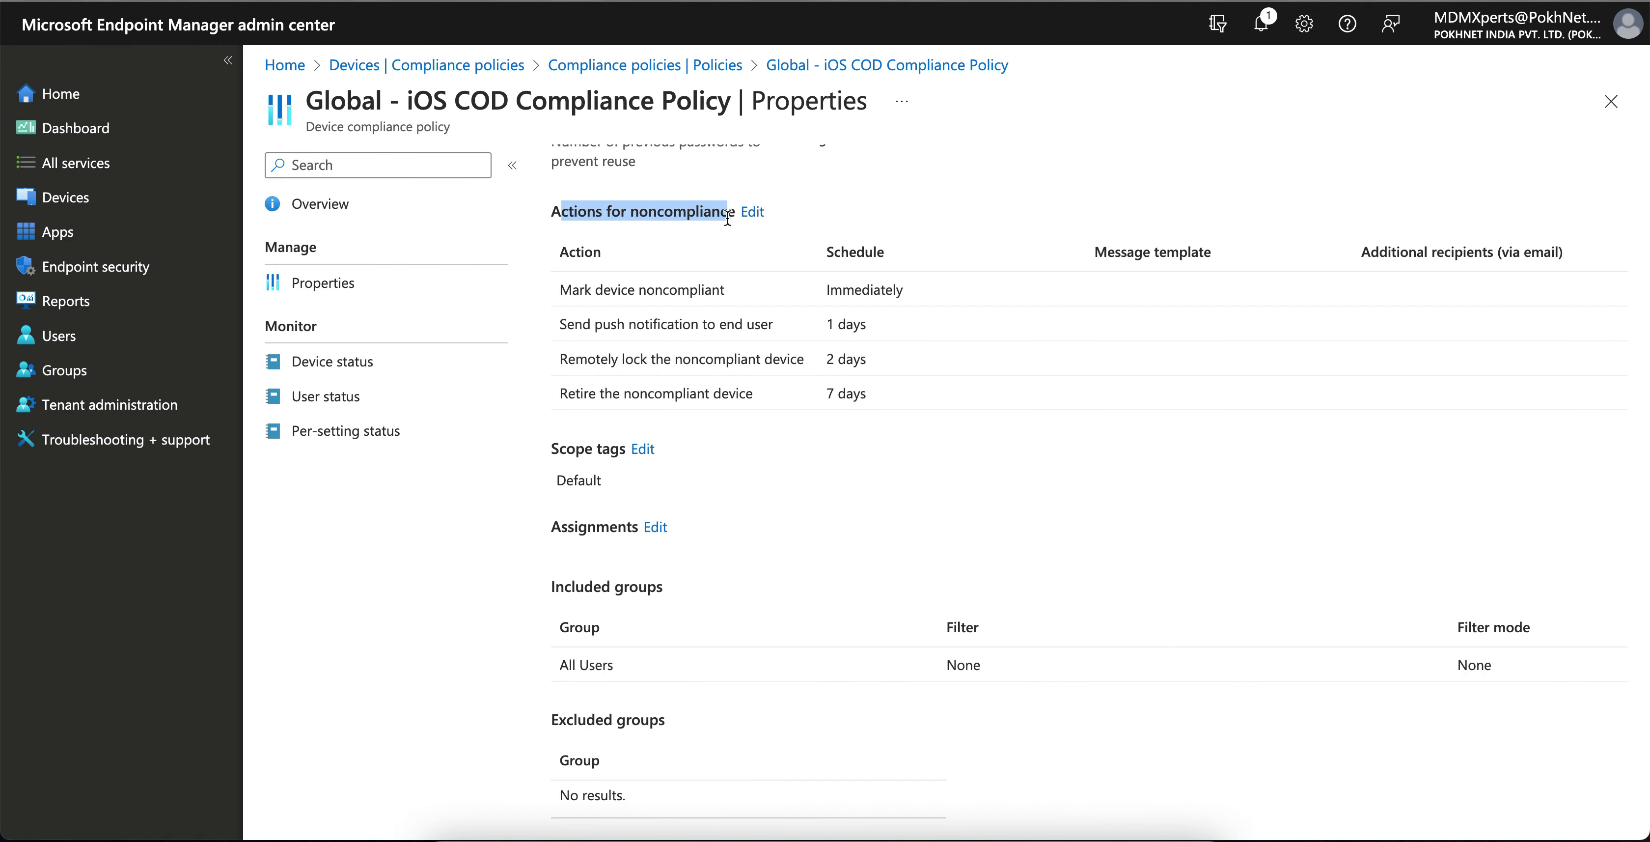
pyautogui.click(753, 211)
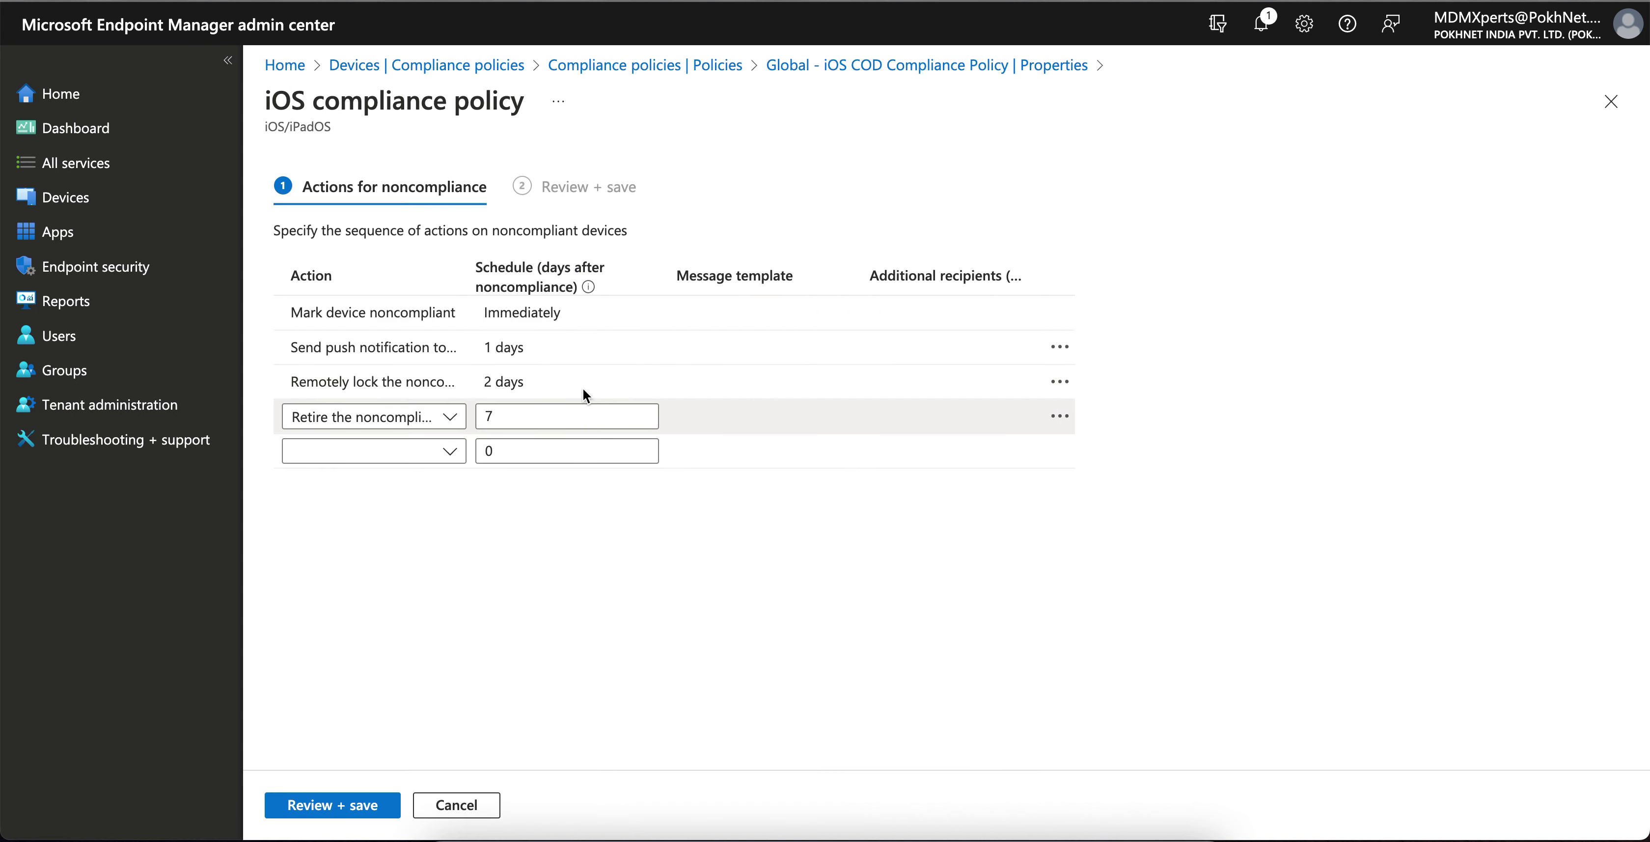
# - Add a "Send email to end user" action for noncompliance scheduled 1 day after noncompliance
pyautogui.click(448, 452)
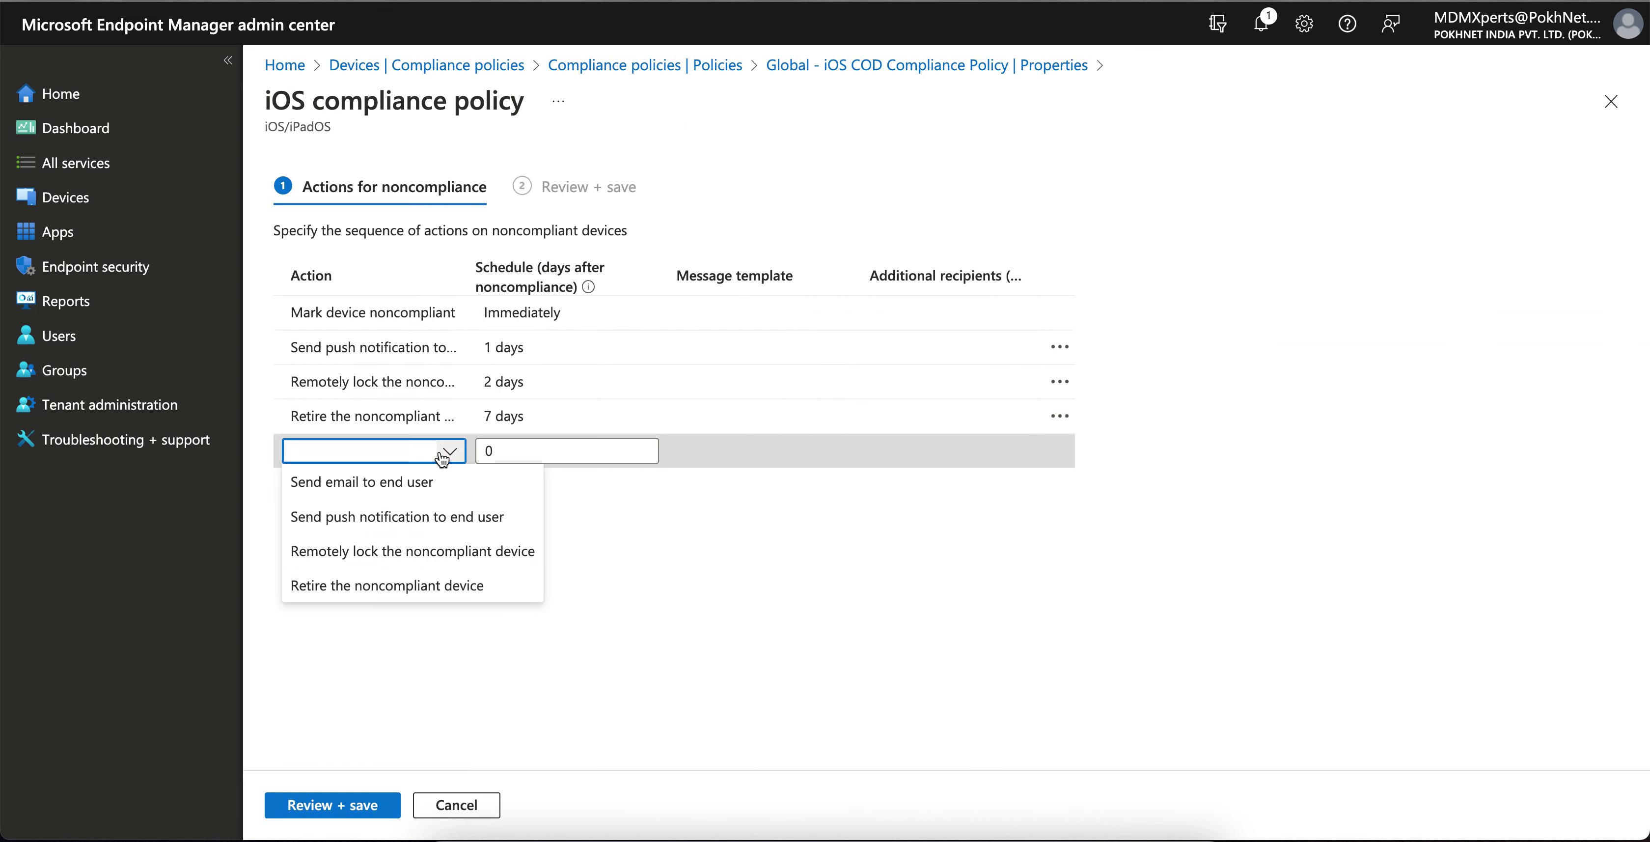
pyautogui.click(480, 485)
pyautogui.click(548, 506)
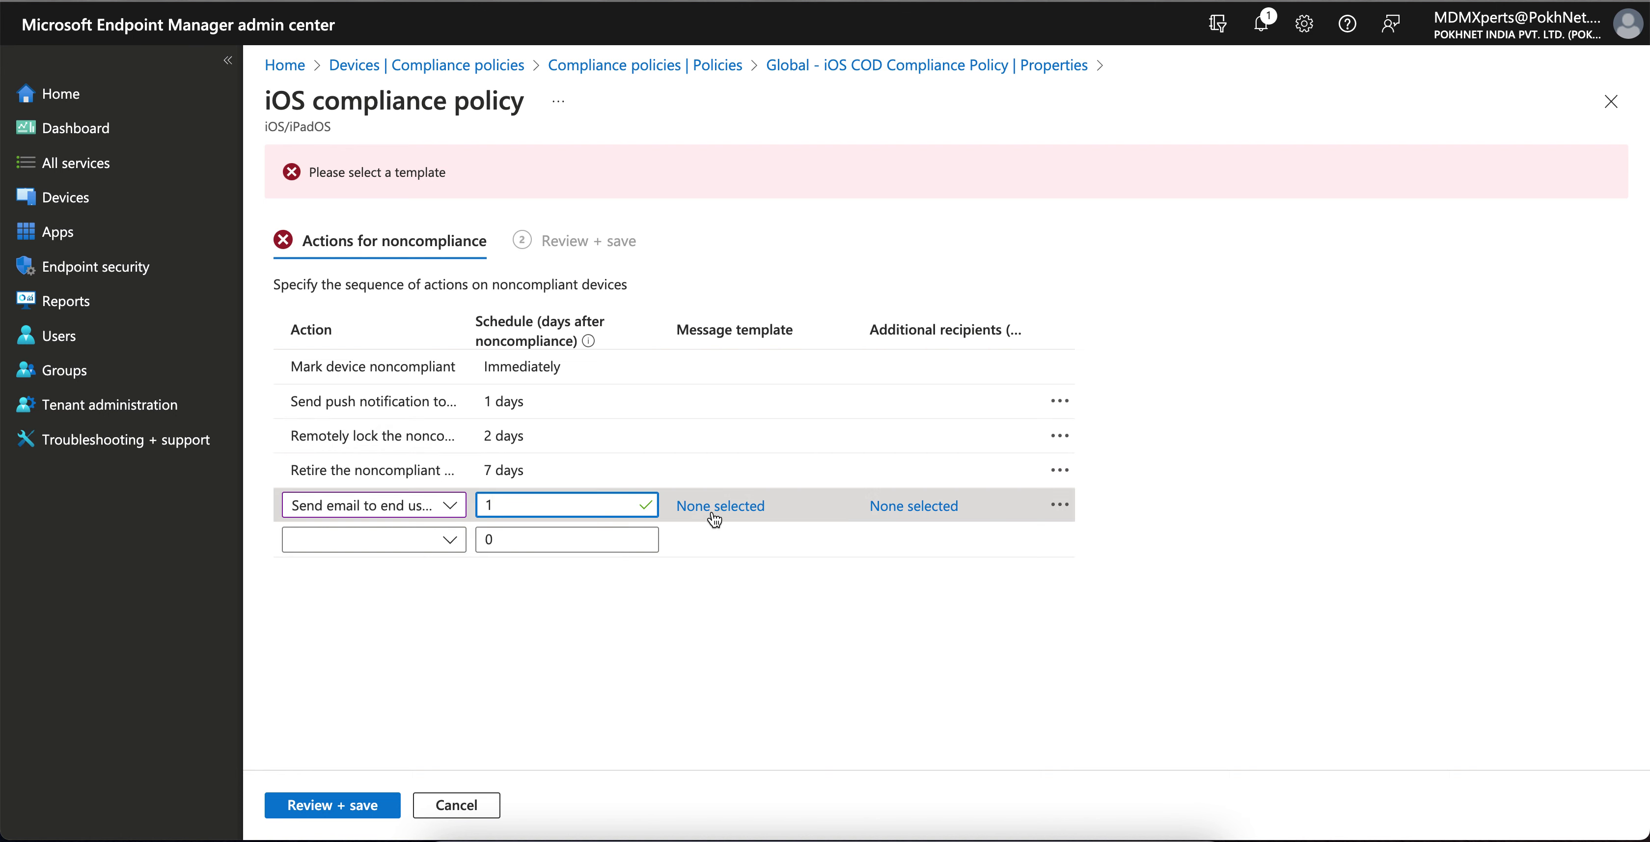
# - Assign the "iOS Passcode Notification" message template to the email action
pyautogui.click(733, 508)
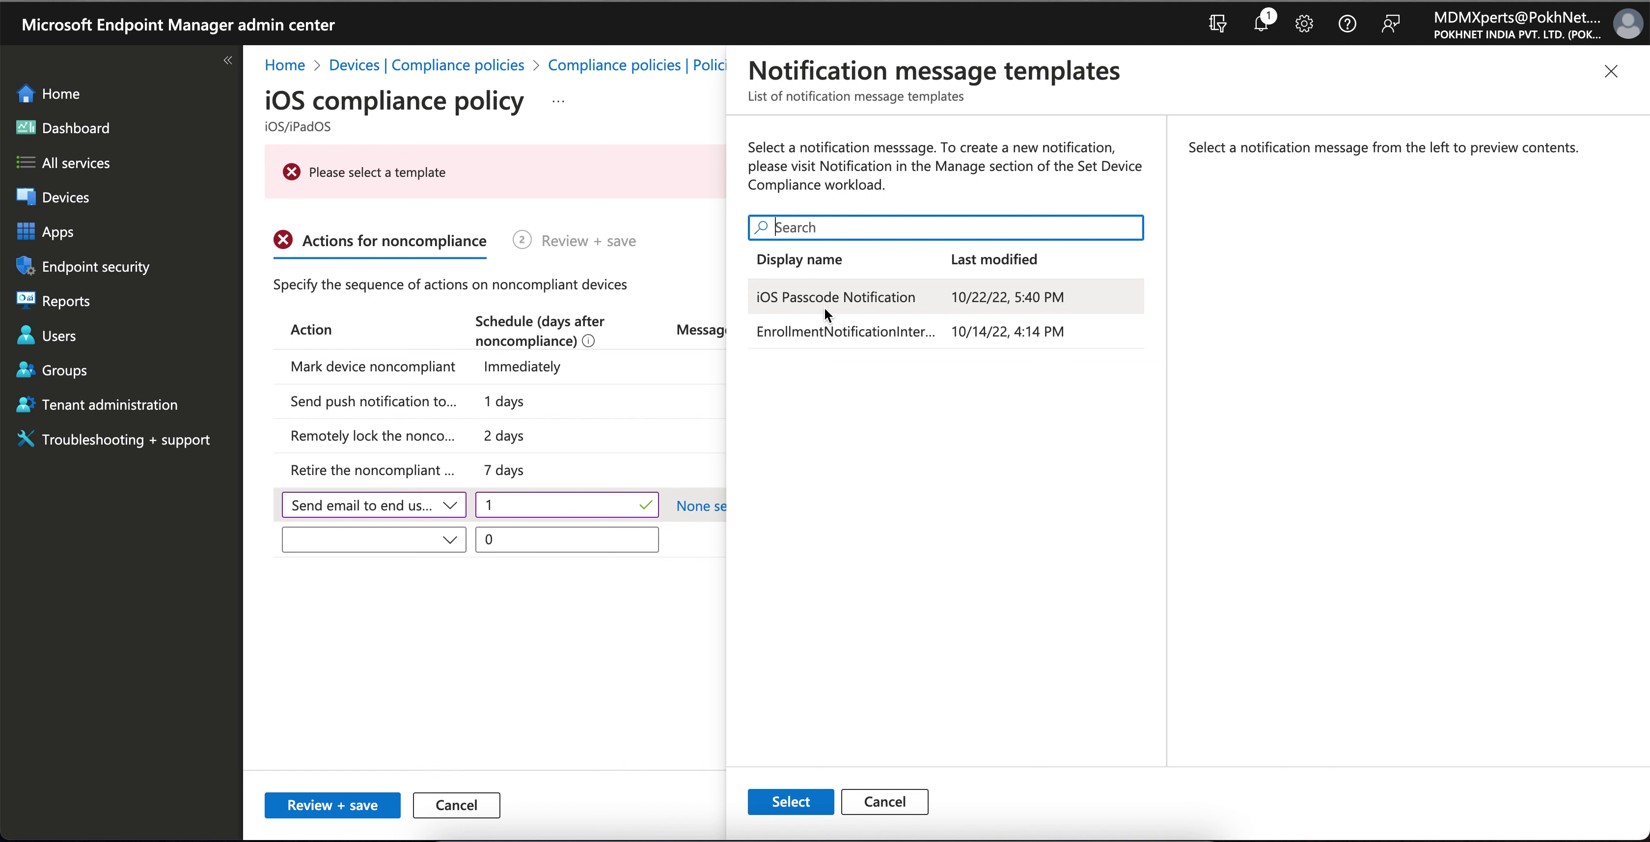
pyautogui.moveTo(946, 256); pyautogui.dragTo(1040, 259)
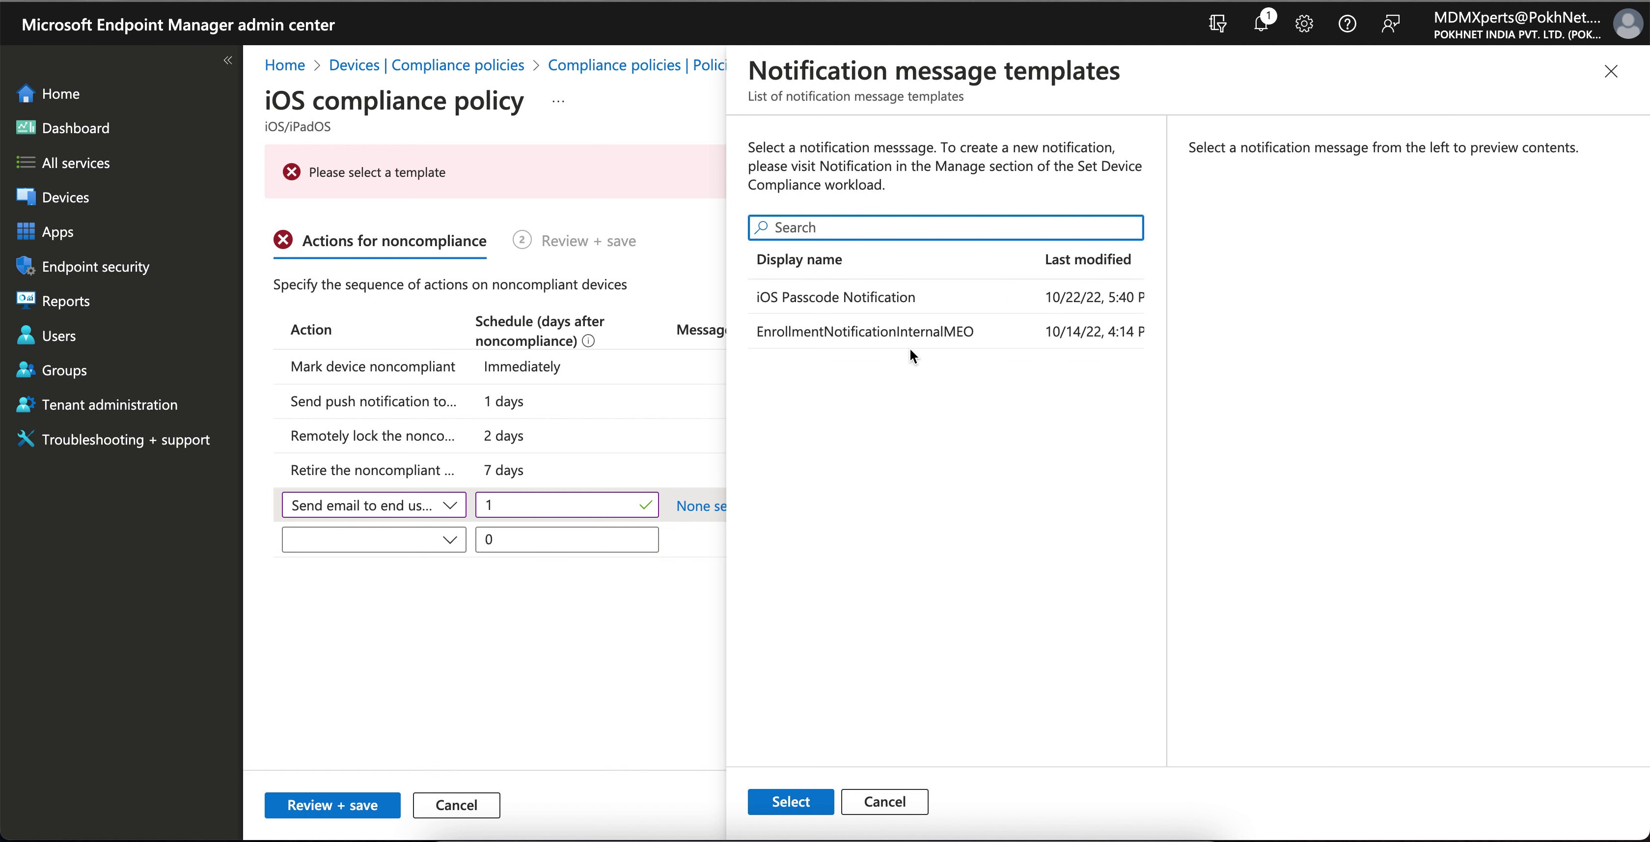
pyautogui.click(852, 299)
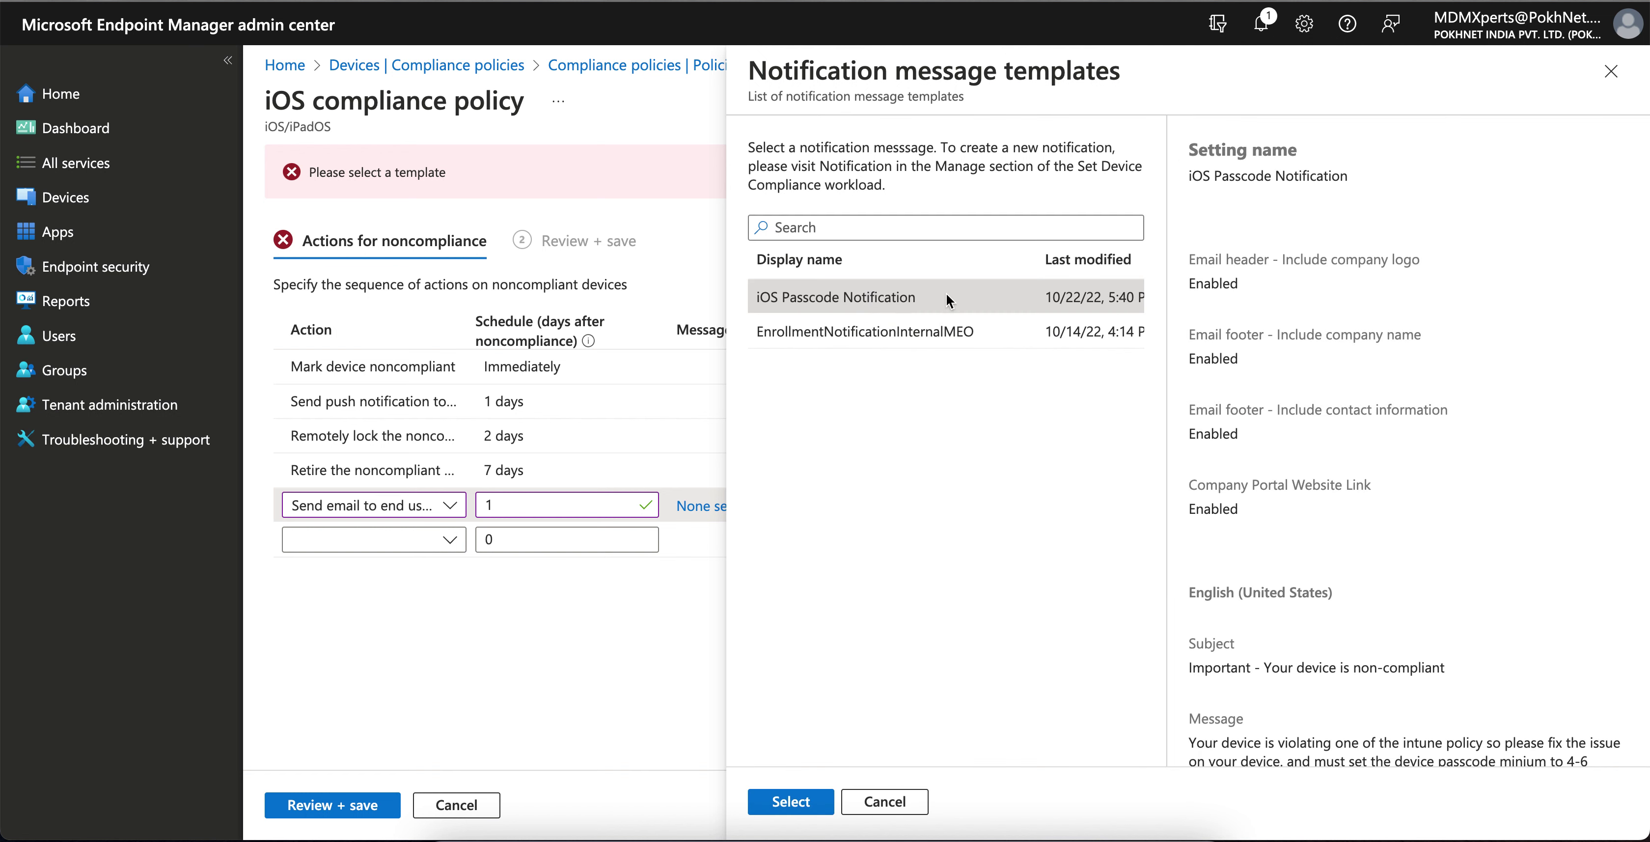
pyautogui.click(793, 803)
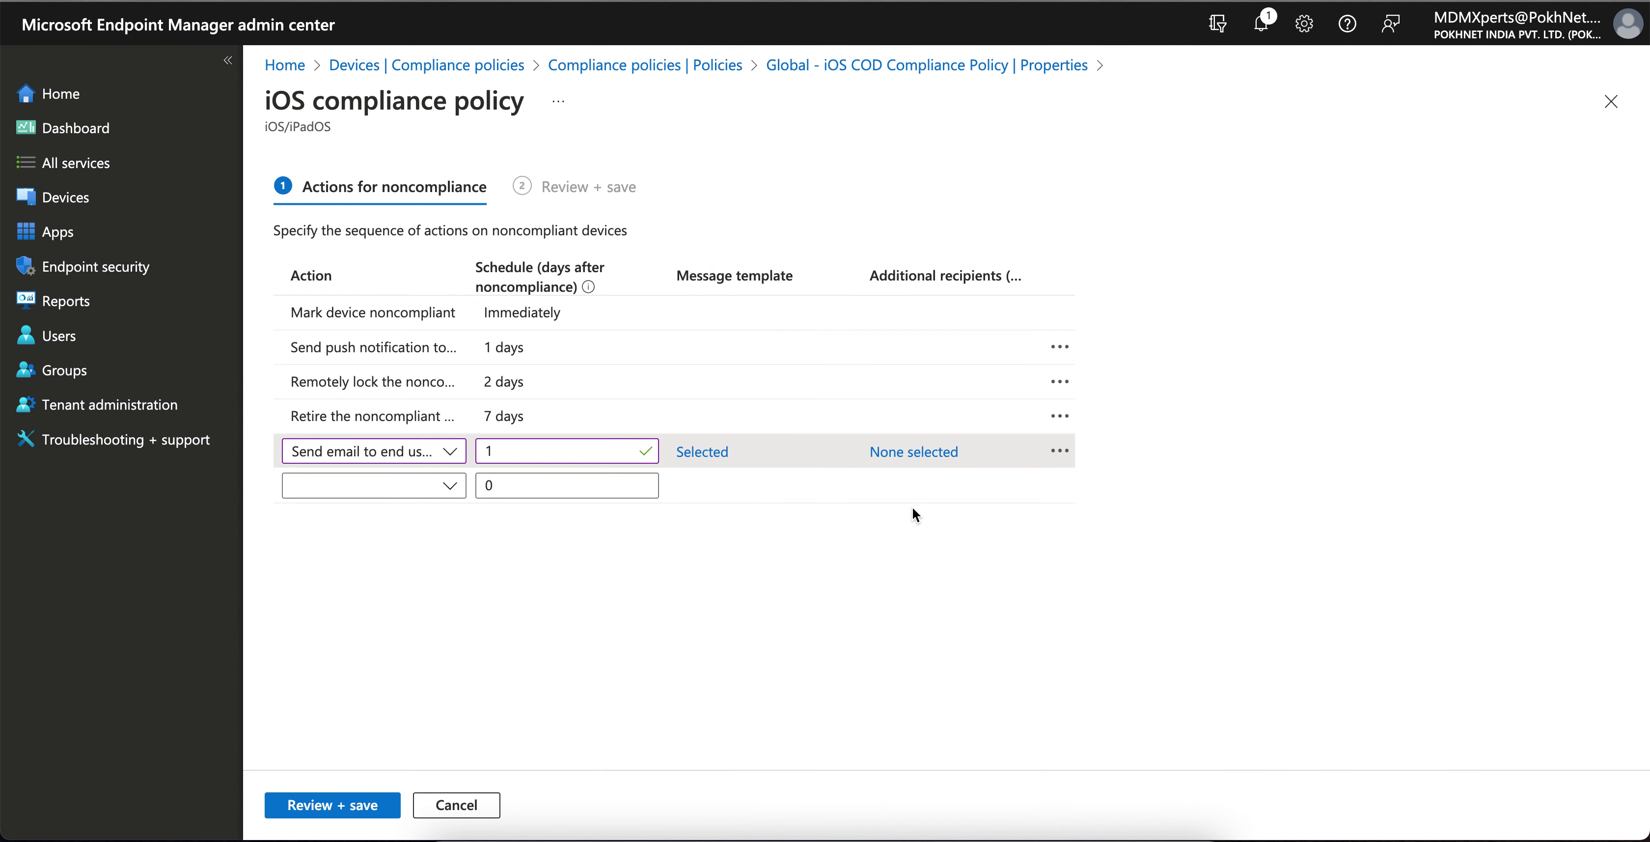
# - Check the additional recipients selection without adding a group, and save the policy's actions for noncompliance
pyautogui.click(903, 455)
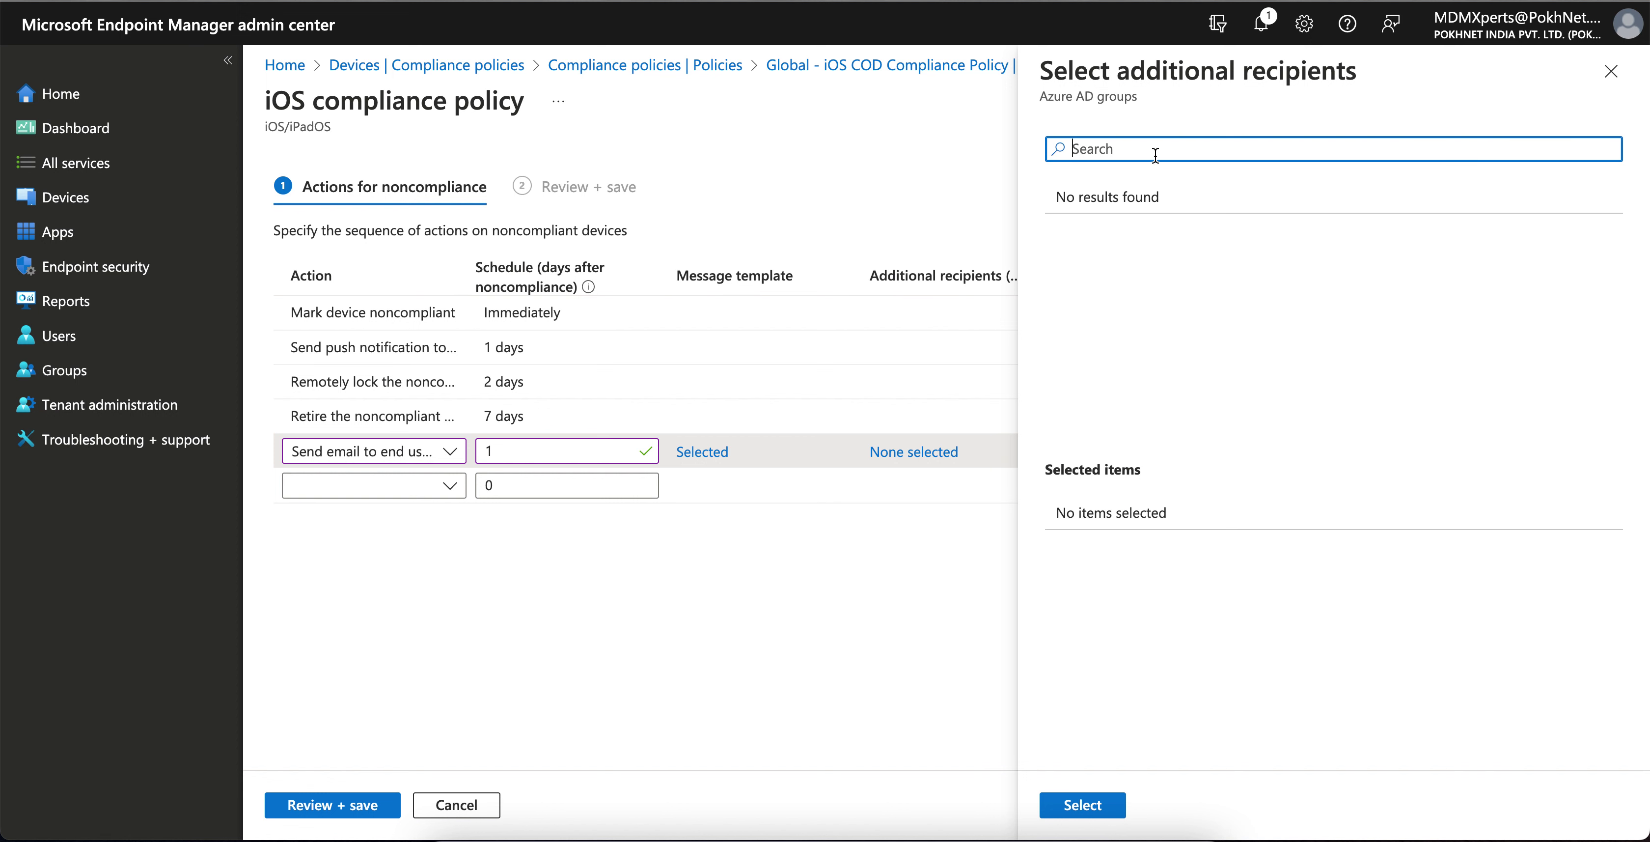
pyautogui.click(1610, 71)
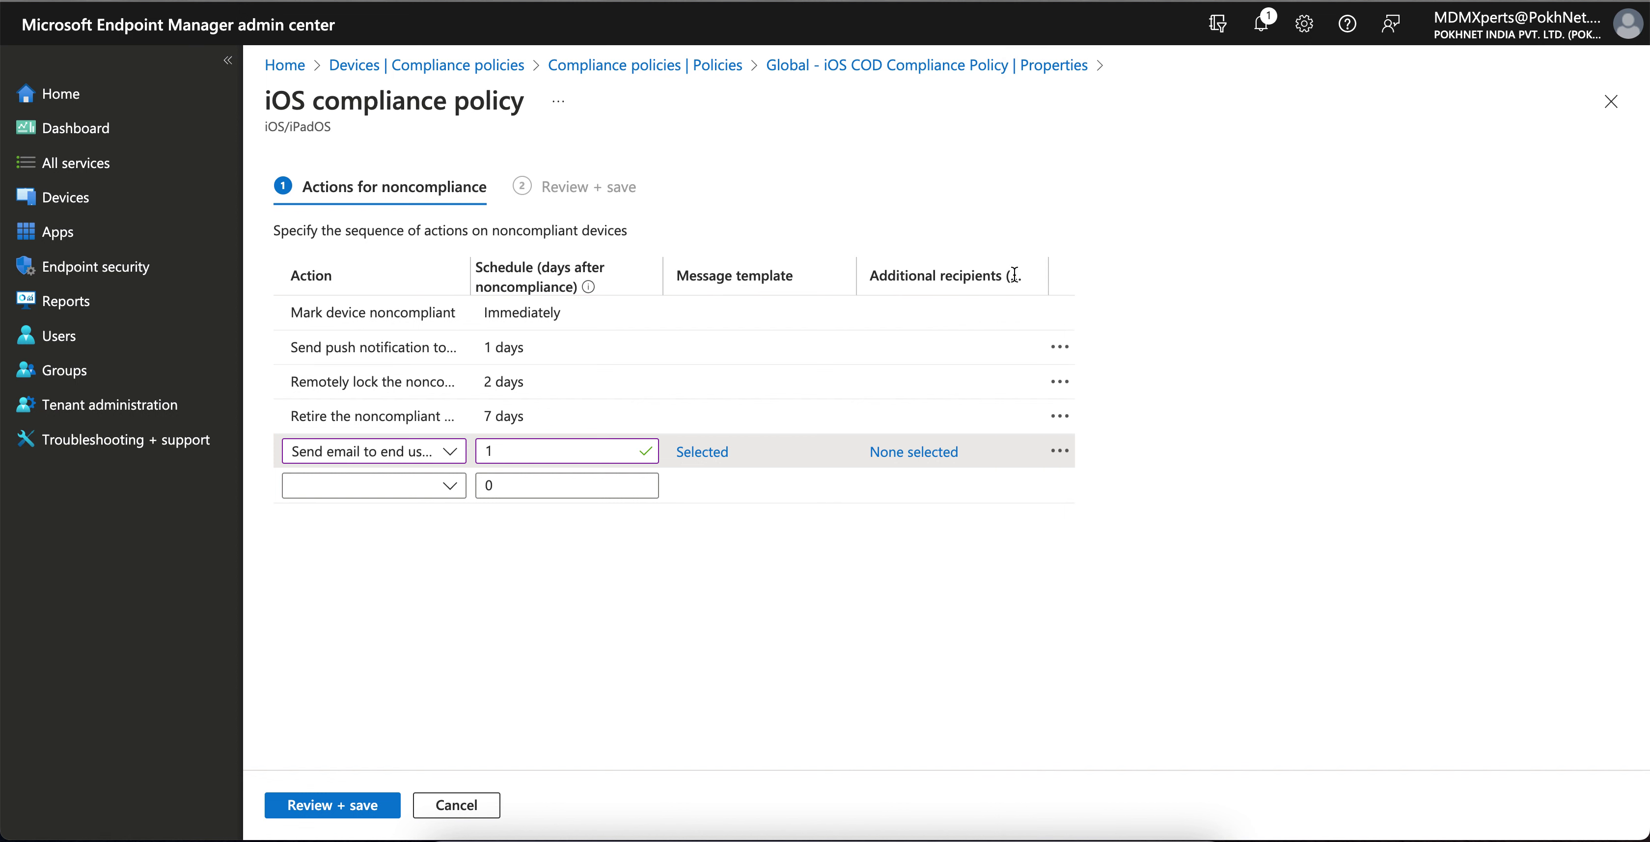
pyautogui.click(332, 804)
pyautogui.click(295, 804)
# - Review the policy's saved noncompliance actions, scope tags and assignments, and return to the compliance policies list
pyautogui.scroll(-10, 906, 534)
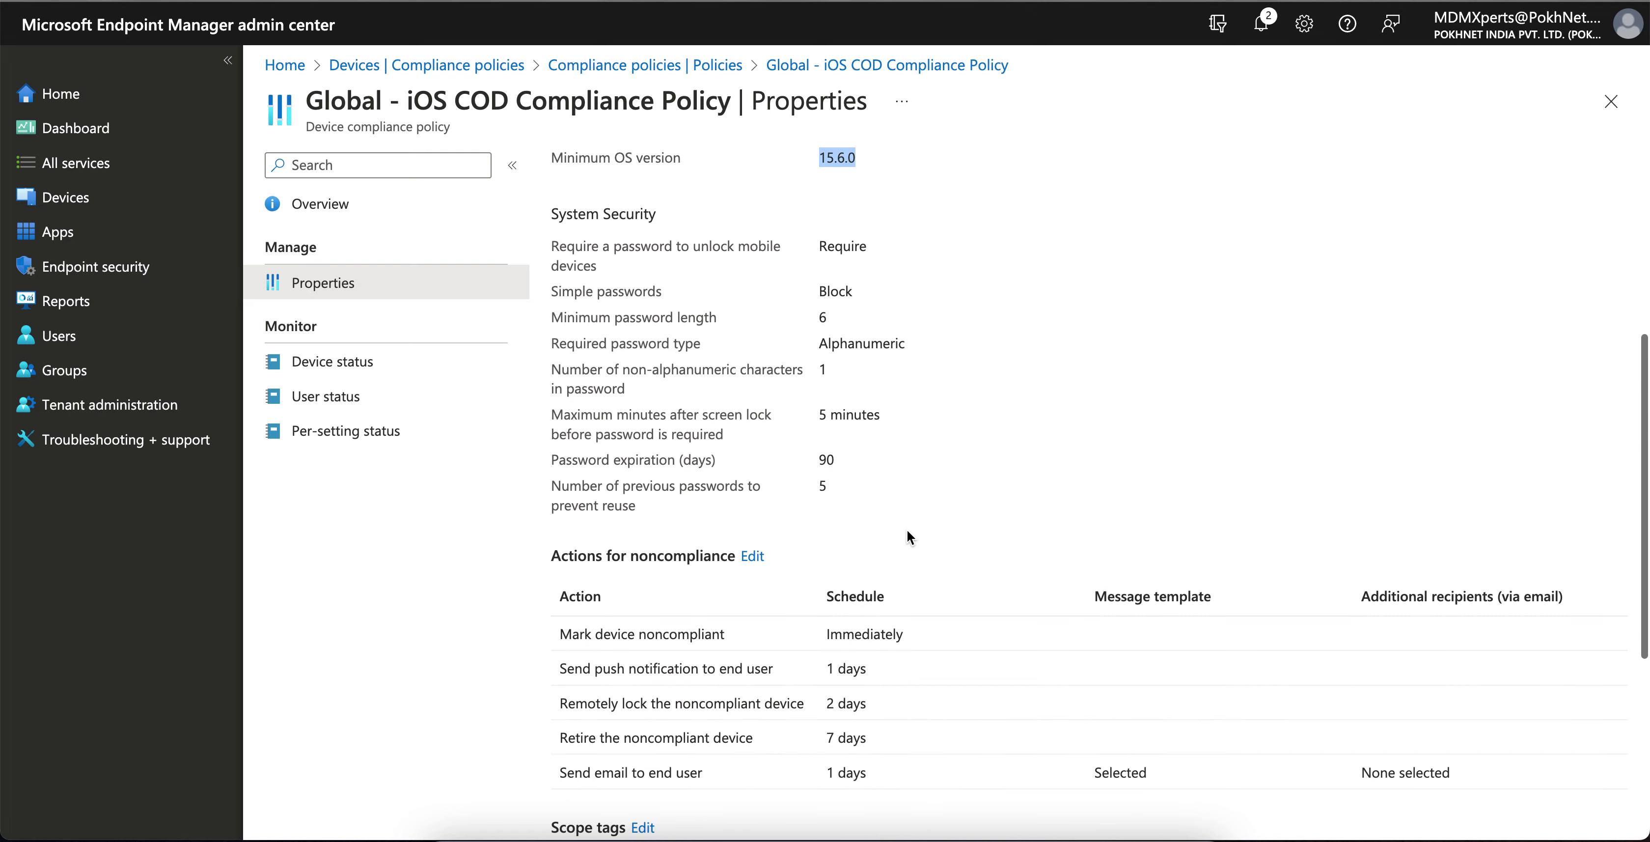
pyautogui.scroll(-4, 897, 690)
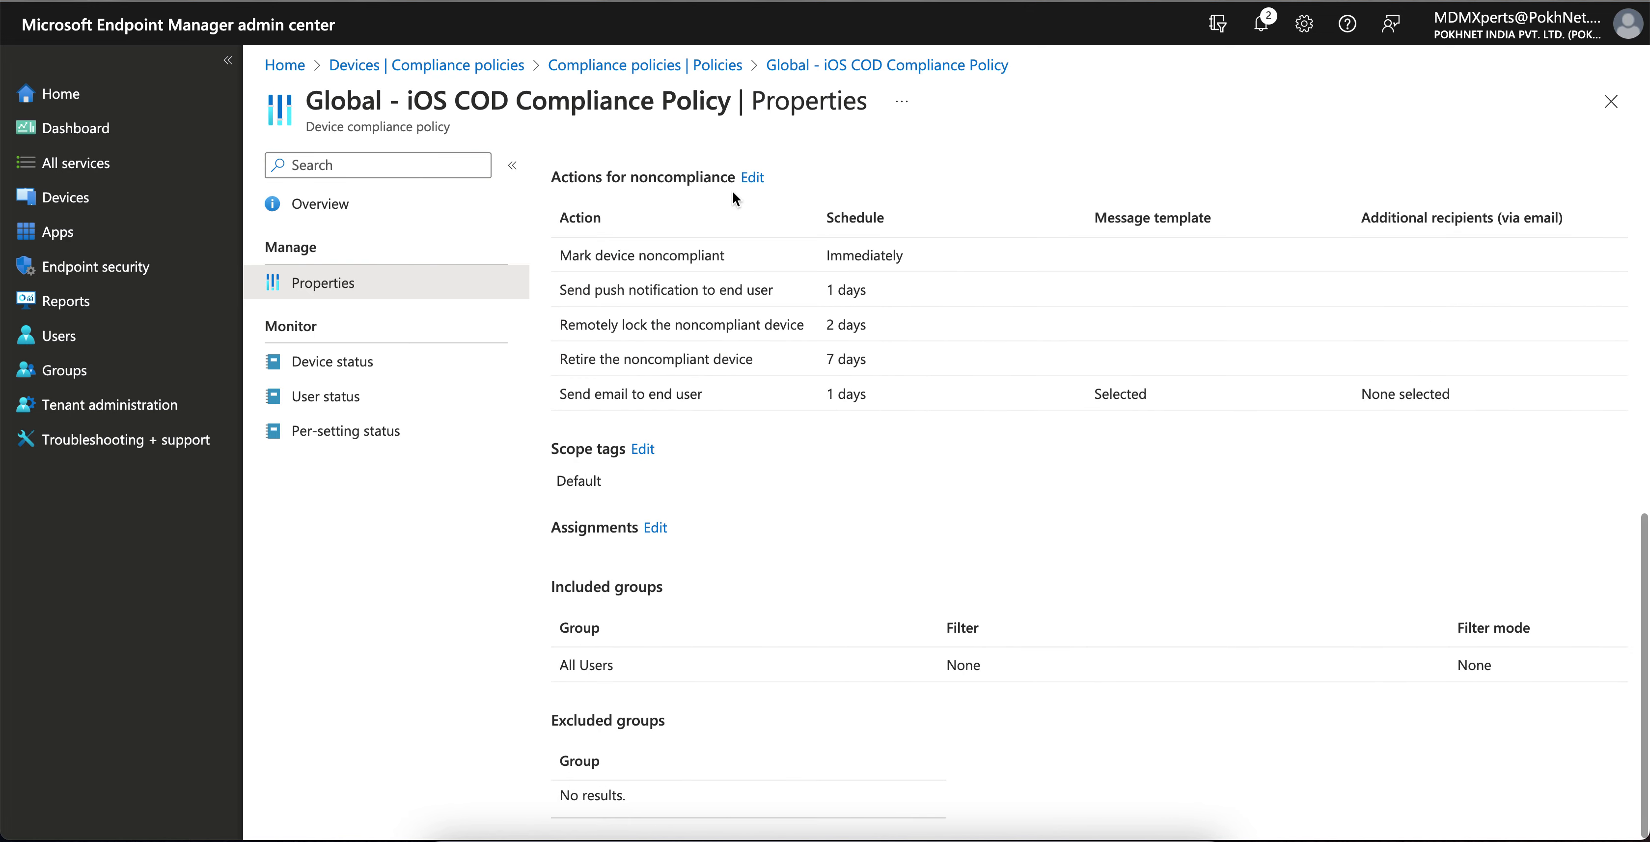
pyautogui.click(816, 65)
pyautogui.click(694, 62)
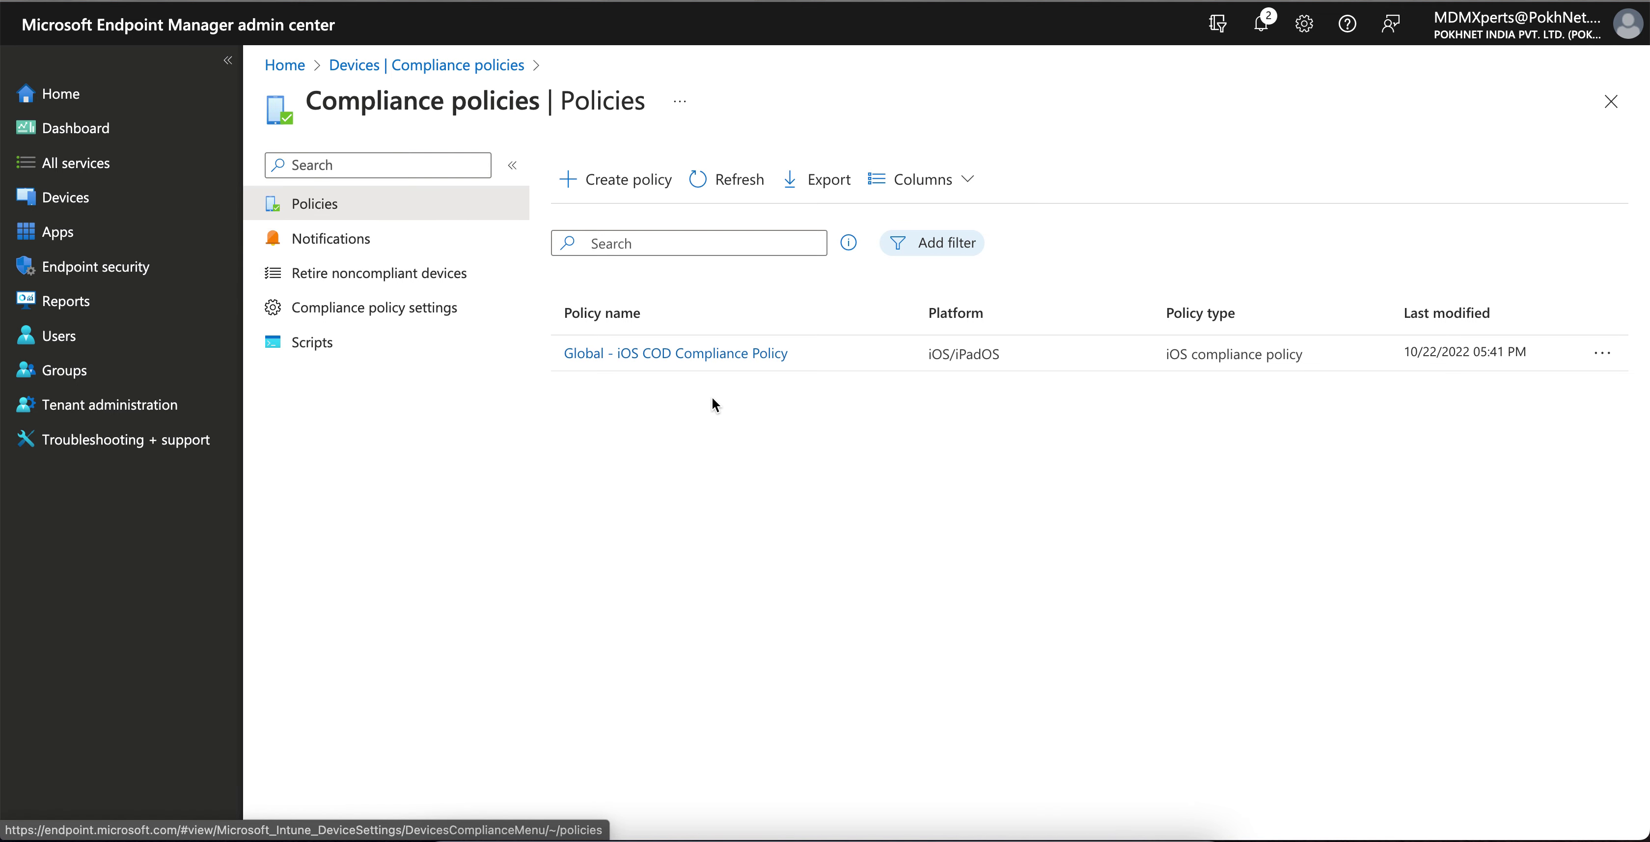
# - View the compliance notification message templates to check the iOS Passcode Notification entry
pyautogui.click(438, 244)
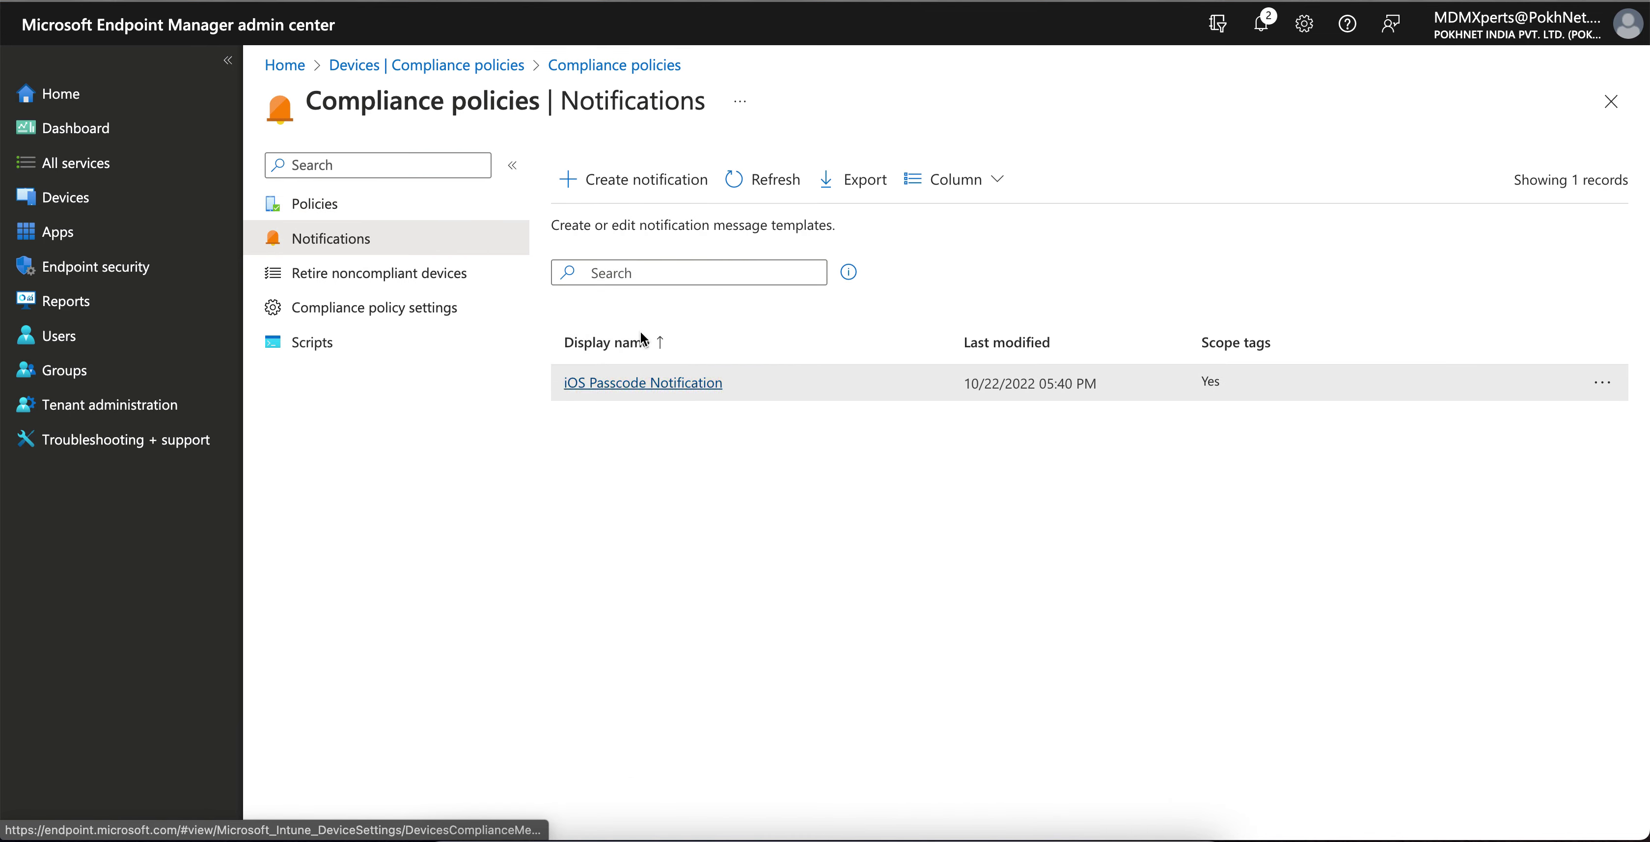
pyautogui.moveTo(619, 225); pyautogui.dragTo(939, 244)
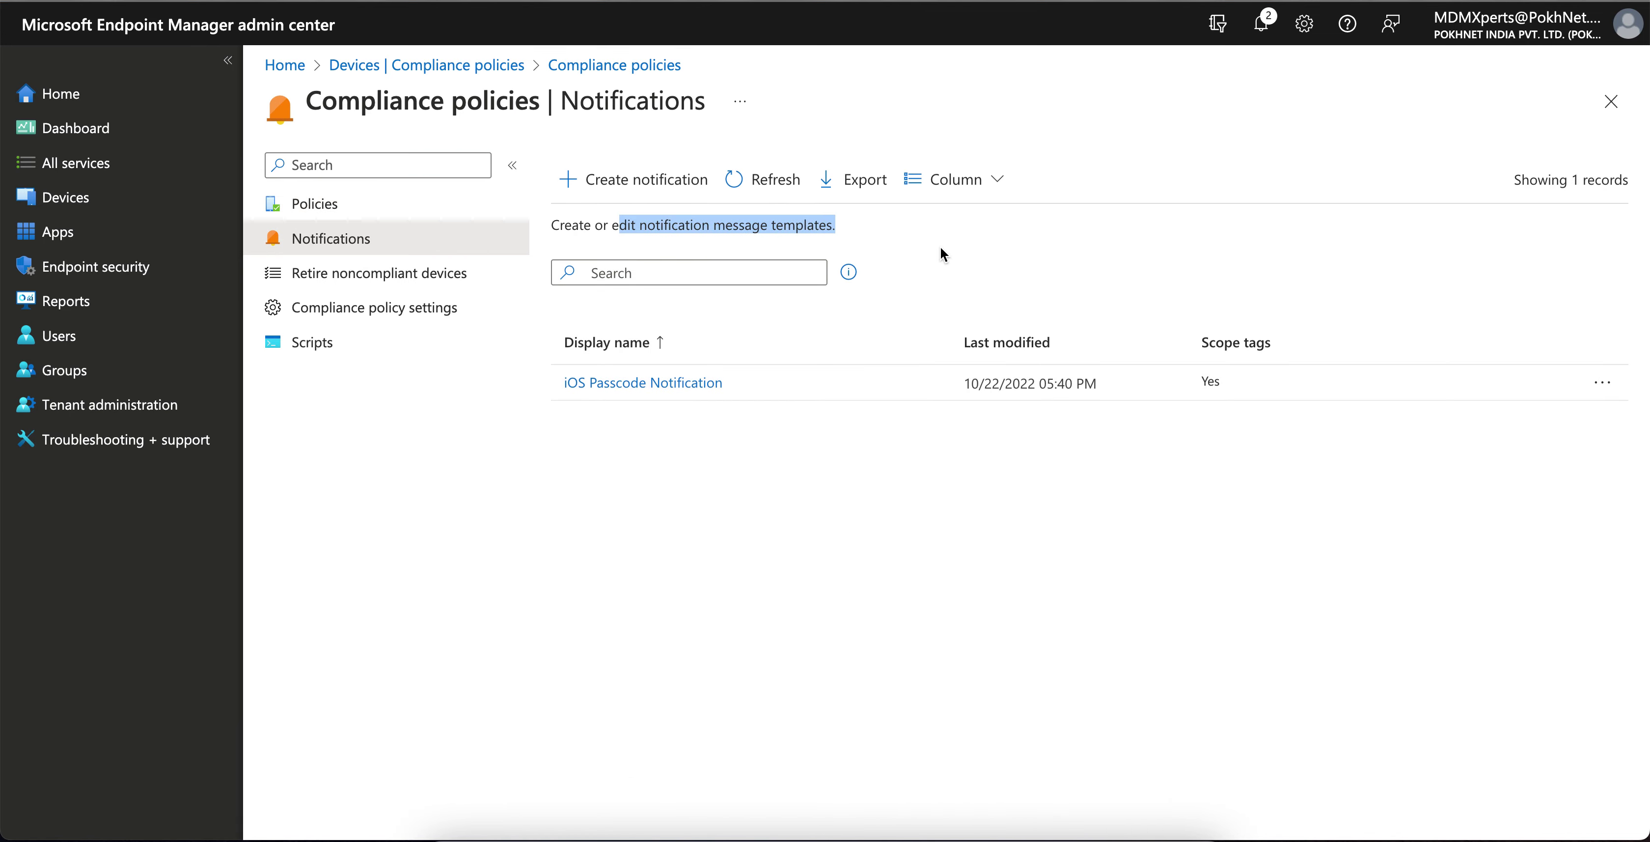
pyautogui.click(941, 248)
# - Switch to the Alien Tech Champion channel on YouTube and look through its uploaded videos and playlists
pyautogui.moveTo(850, 274)
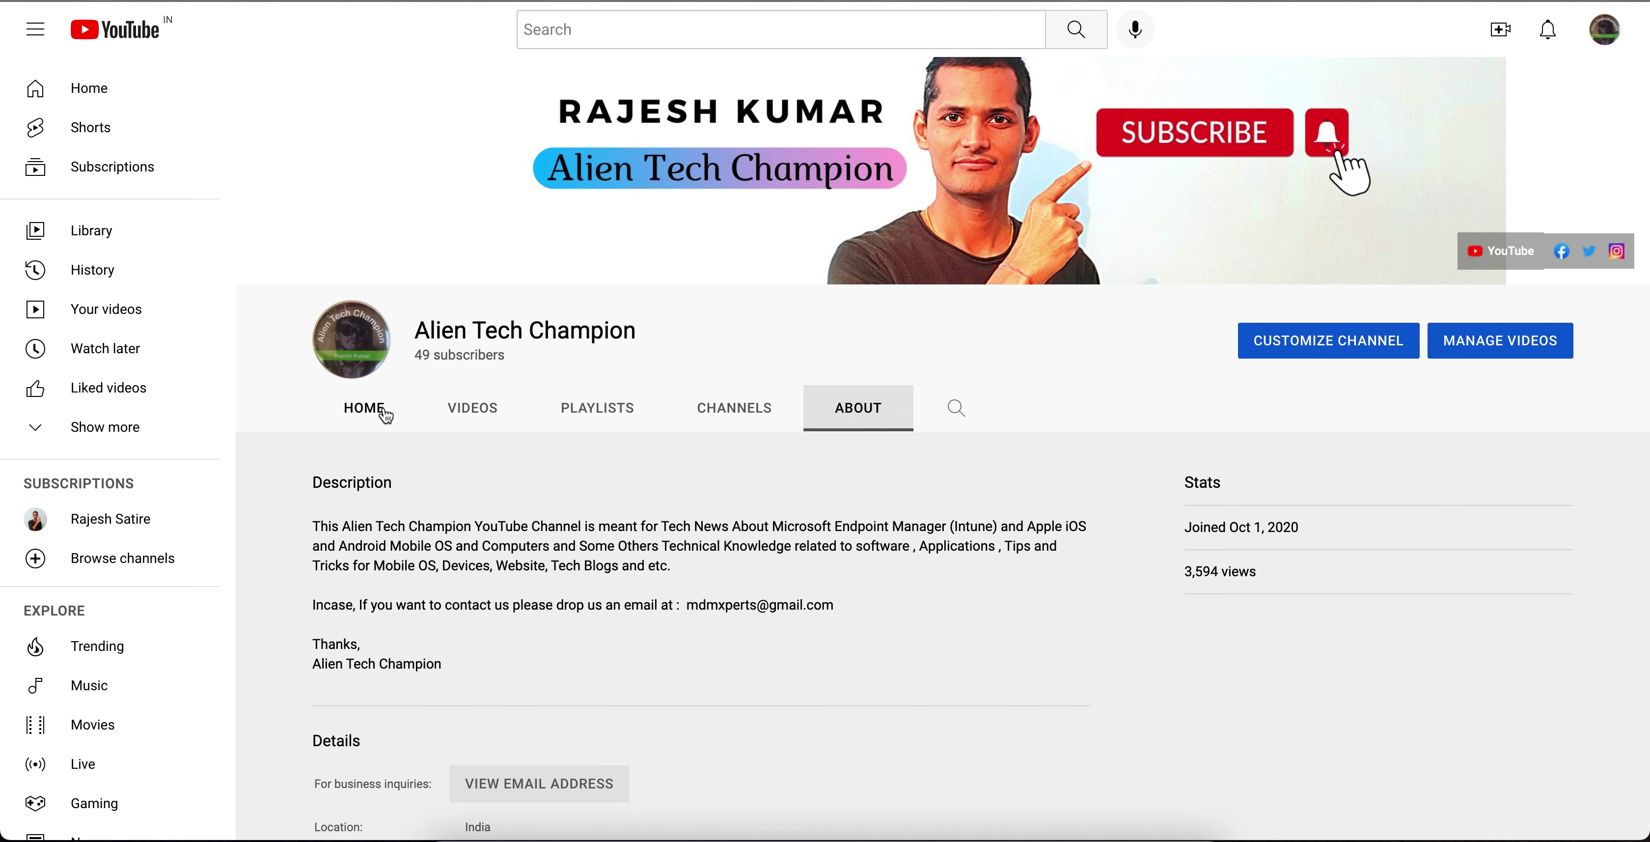
pyautogui.click(488, 413)
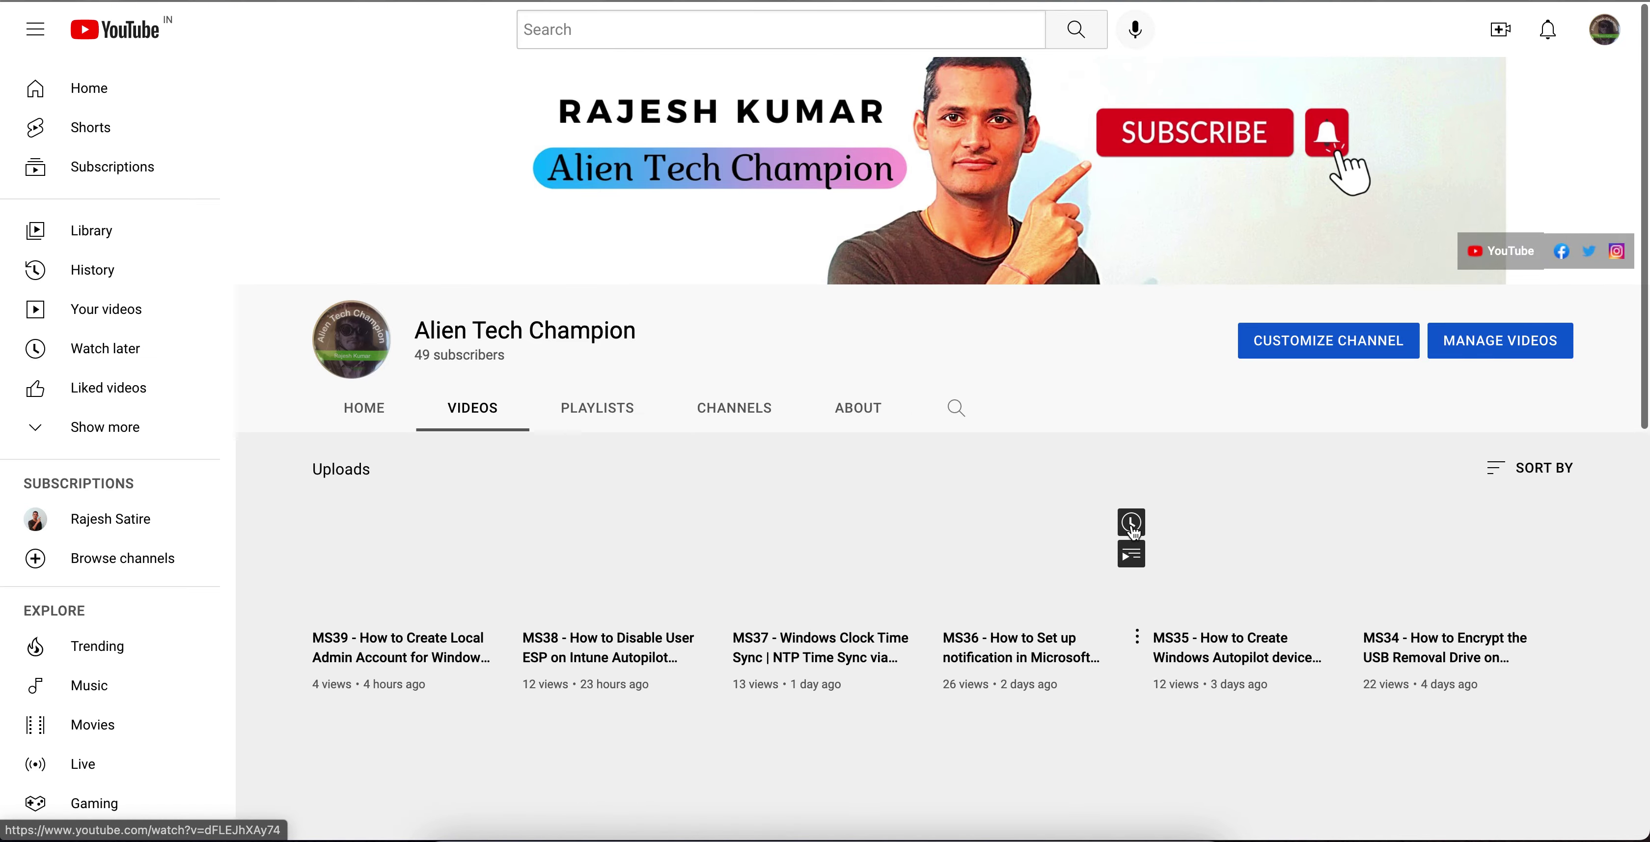
pyautogui.scroll(-5, 932, 544)
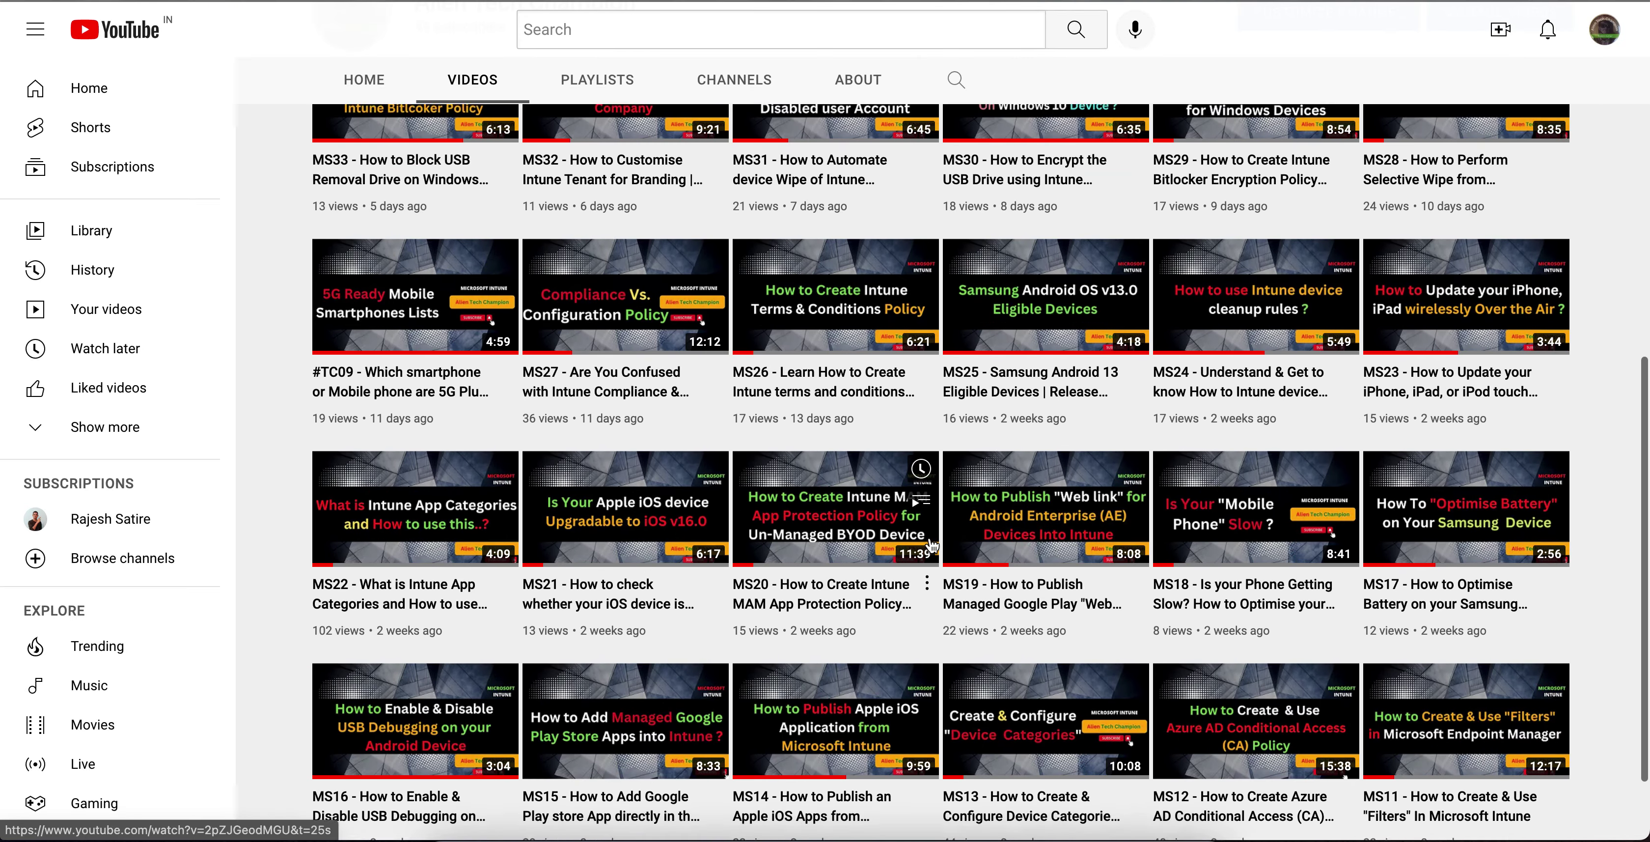
pyautogui.scroll(5, 931, 545)
pyautogui.click(622, 423)
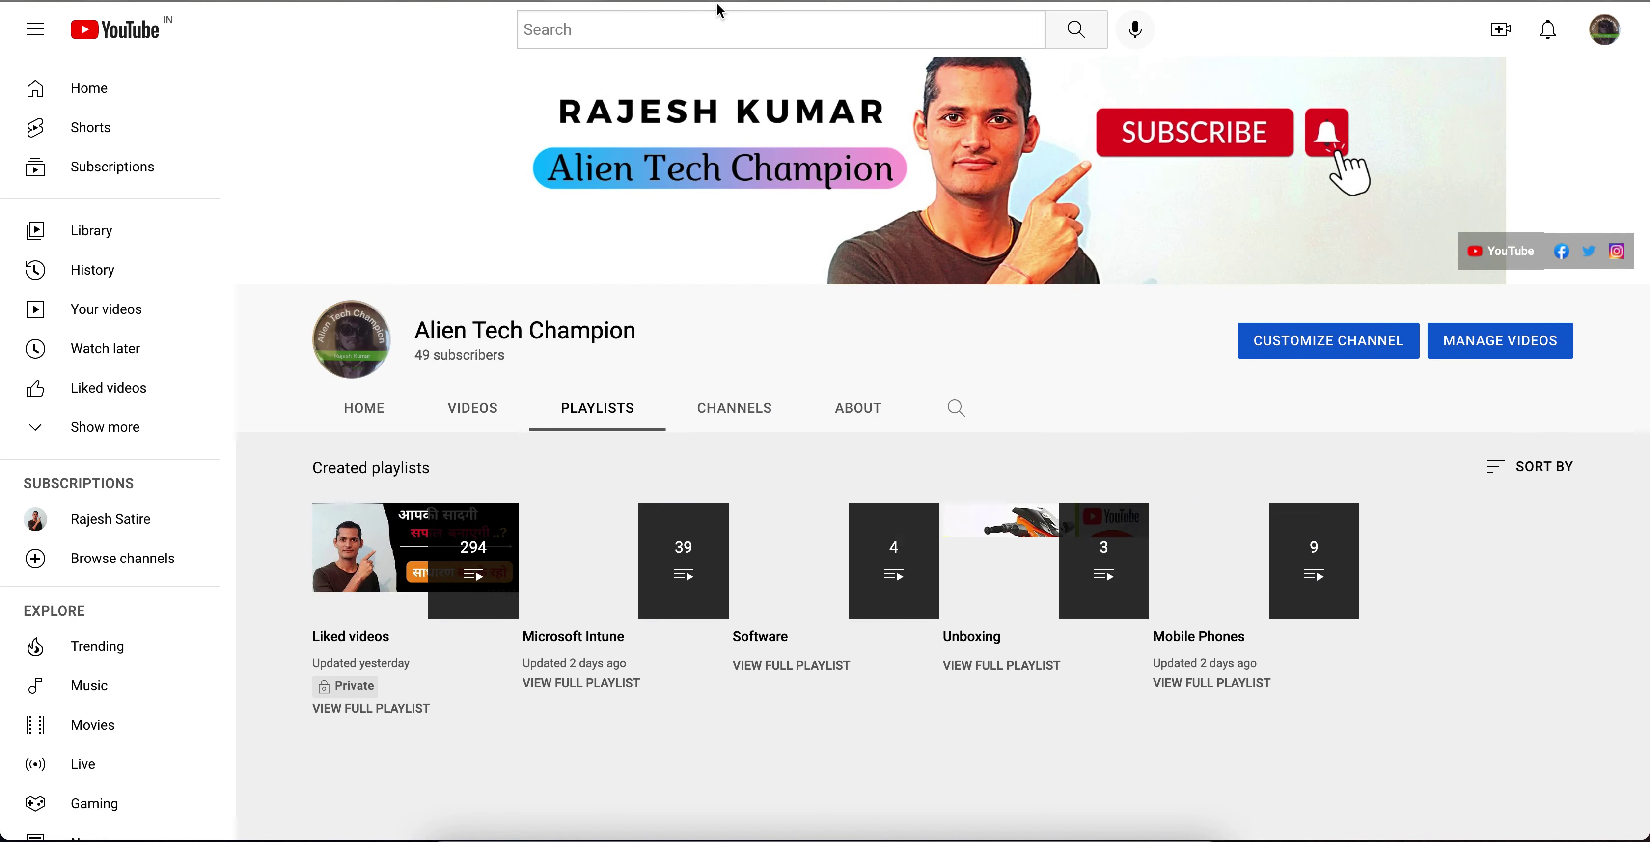